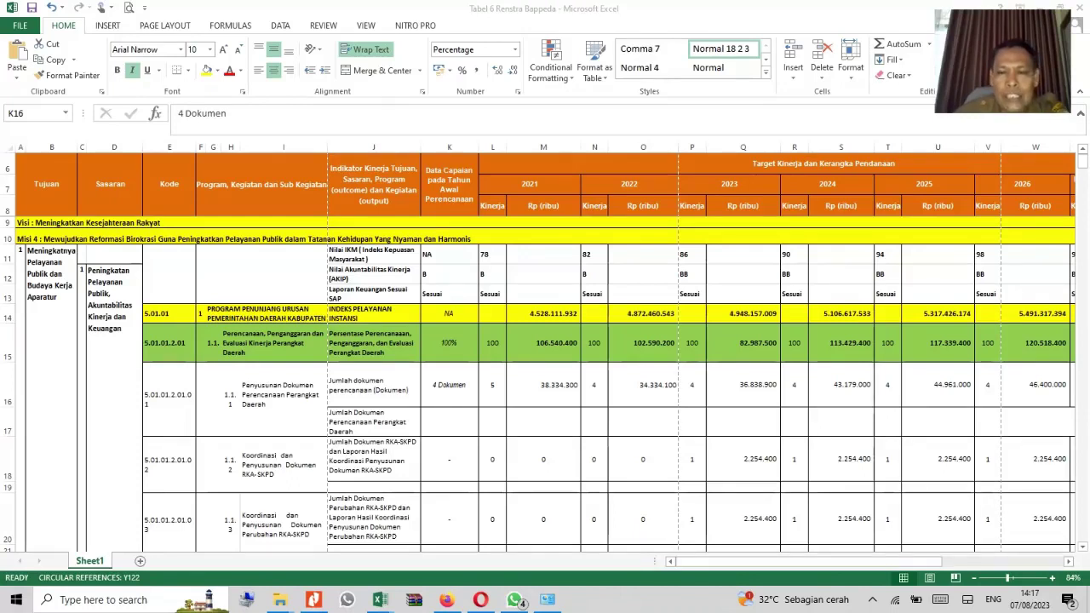
# Move the 2023 budget 36838900 from Q16 down to Q17, on the Jumlah Dokumen Perencanaan Perangkat Daerah indicator row, leaving Q16 empty
pyautogui.click(449, 385)
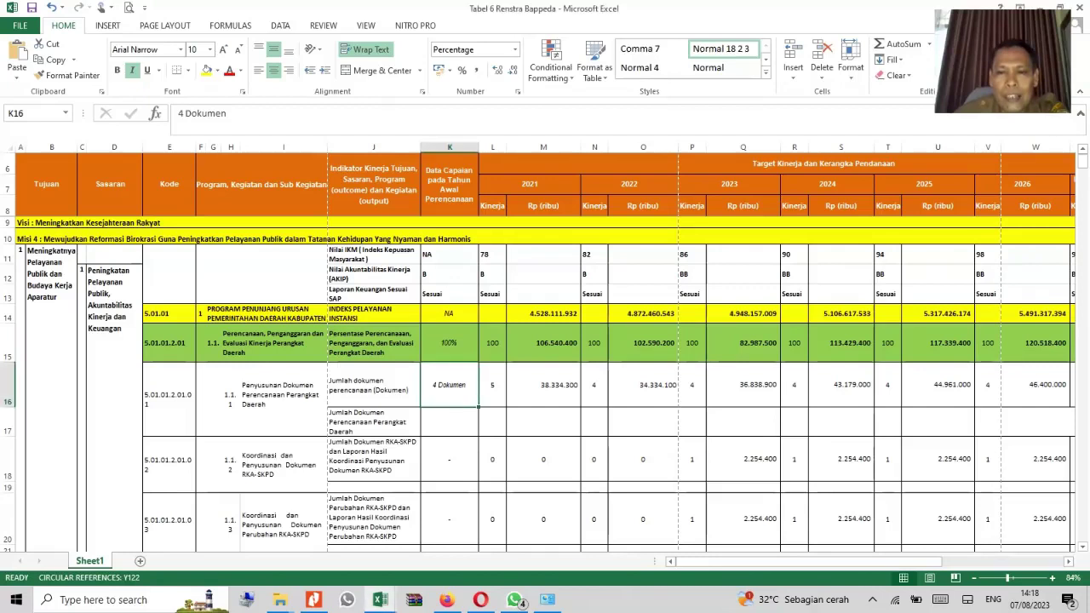
pyautogui.click(742, 385)
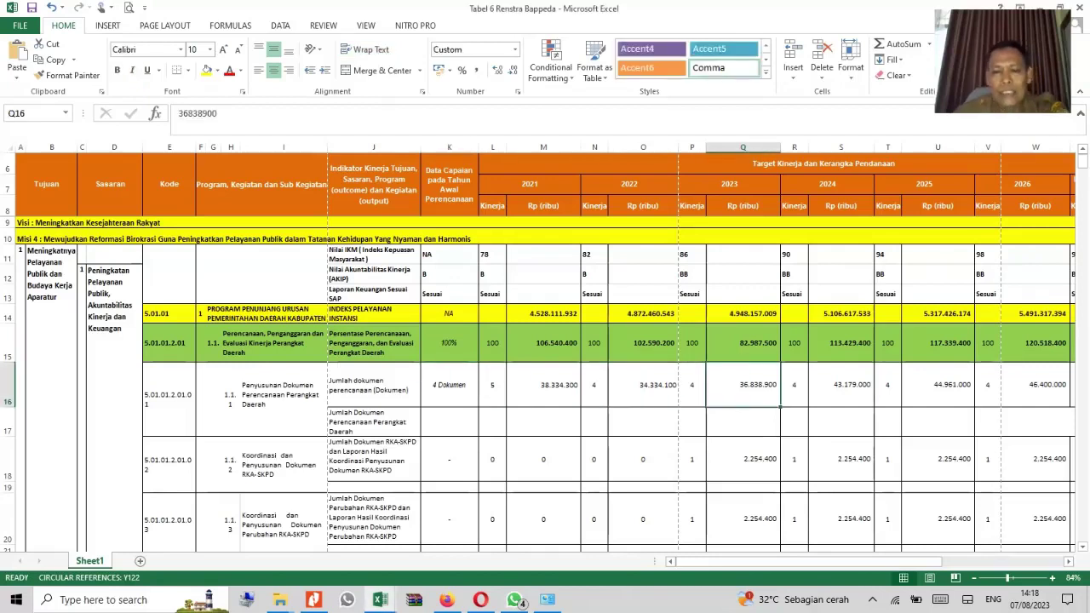
pyautogui.hotkey('ctrl', 'c')
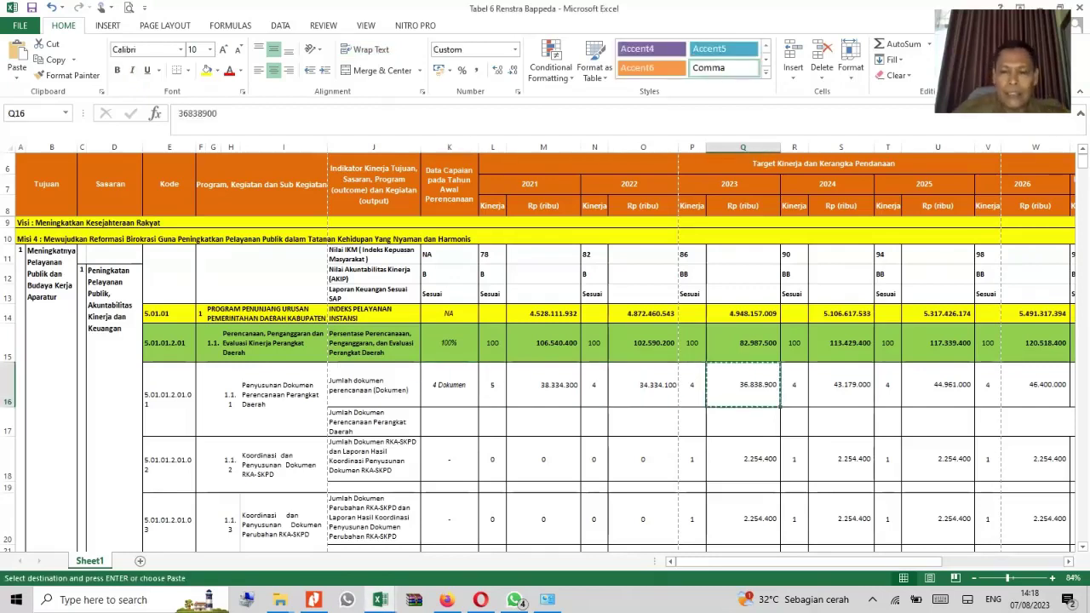
pyautogui.press('Down')
pyautogui.press('Return')
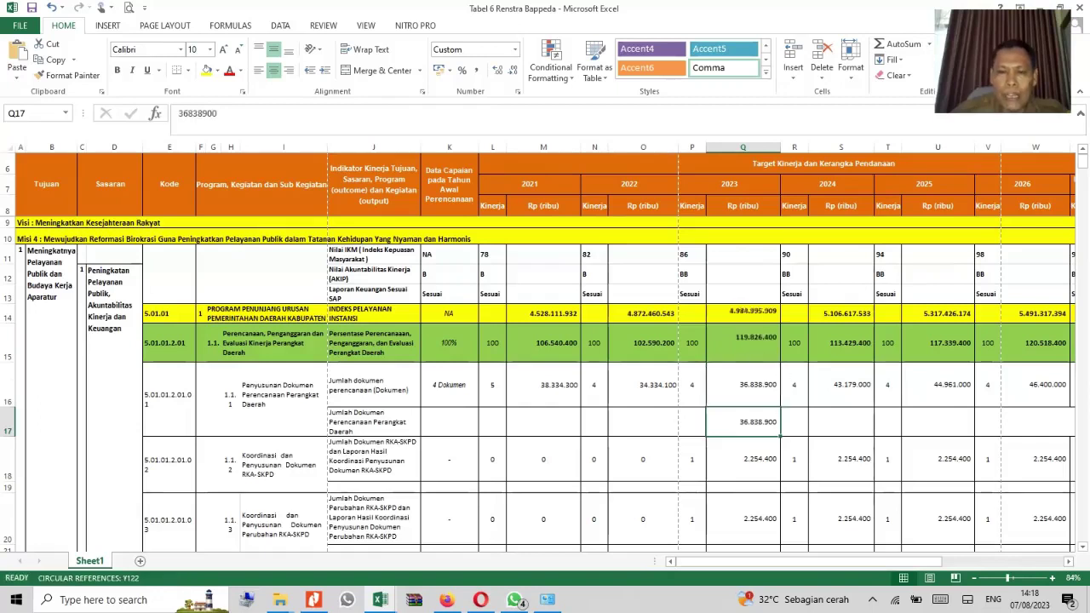
pyautogui.press('Up')
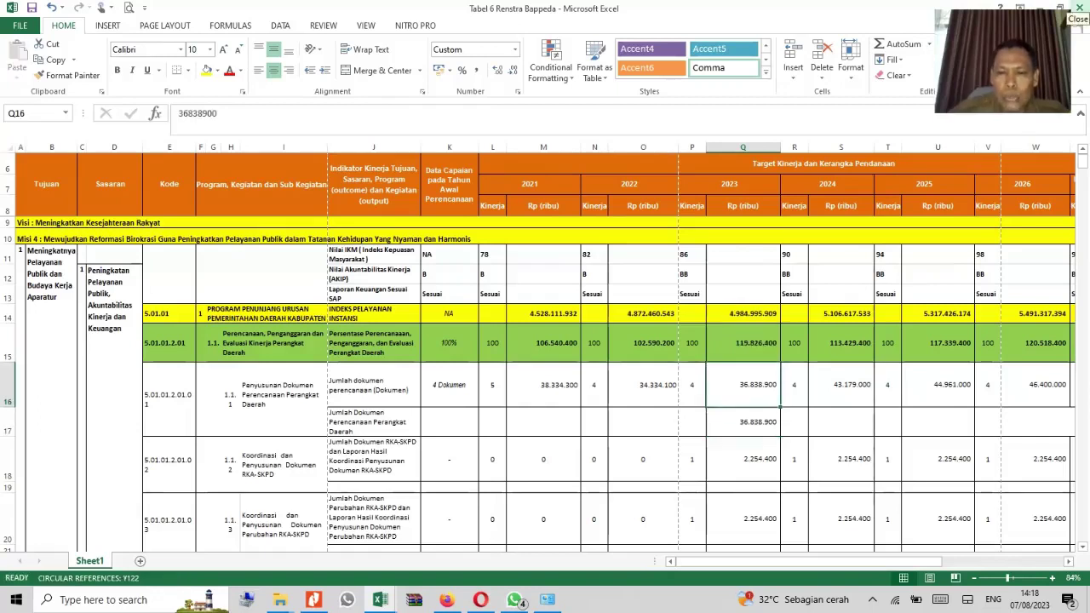
pyautogui.press('Delete')
pyautogui.press('Down')
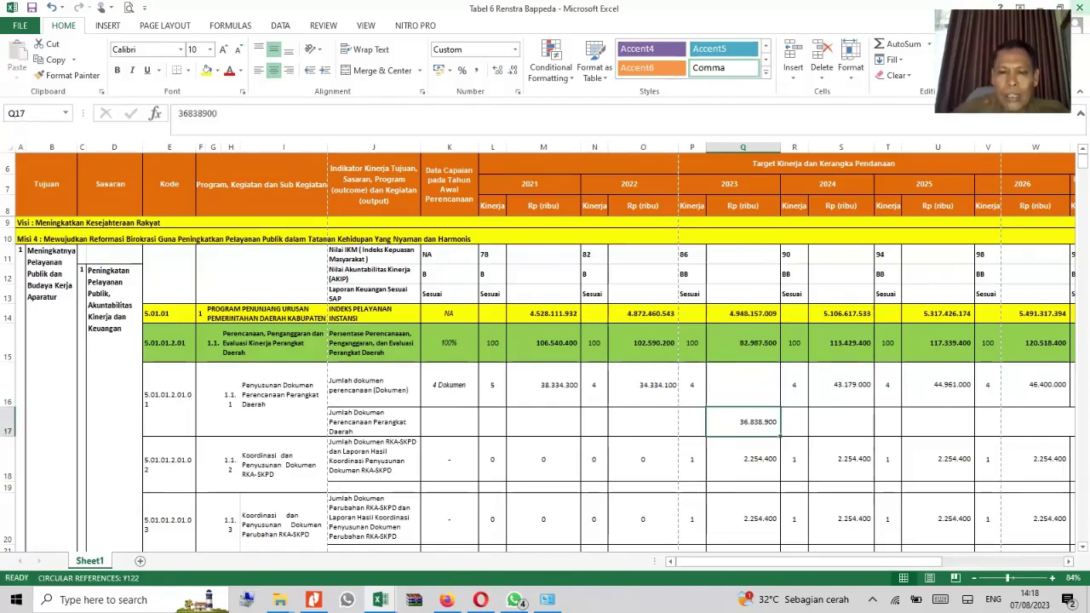
# Move the 2023 performance target 4 from P16 down to P17, leaving P16 empty
pyautogui.press('Left')
pyautogui.press('Up')
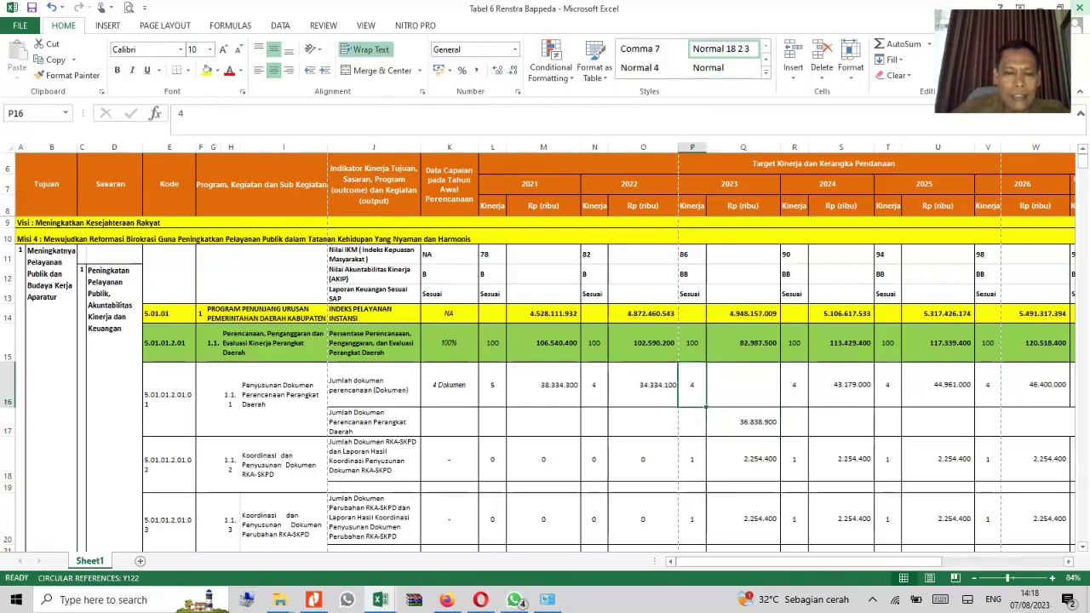
pyautogui.hotkey('ctrl', 'c')
pyautogui.press('Down')
pyautogui.press('Return')
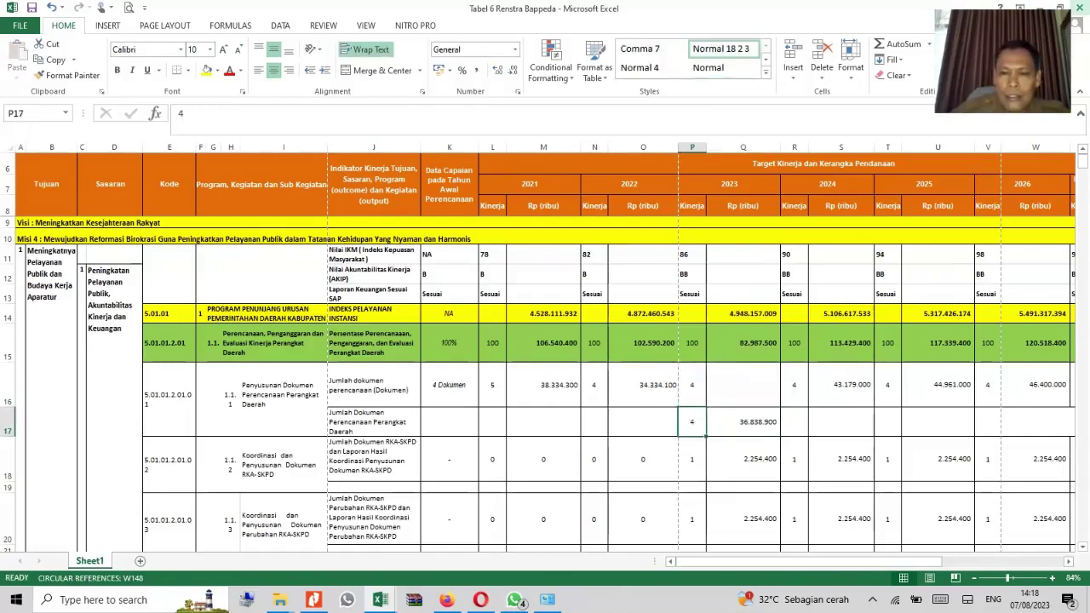
pyautogui.press('Up')
pyautogui.press('Delete')
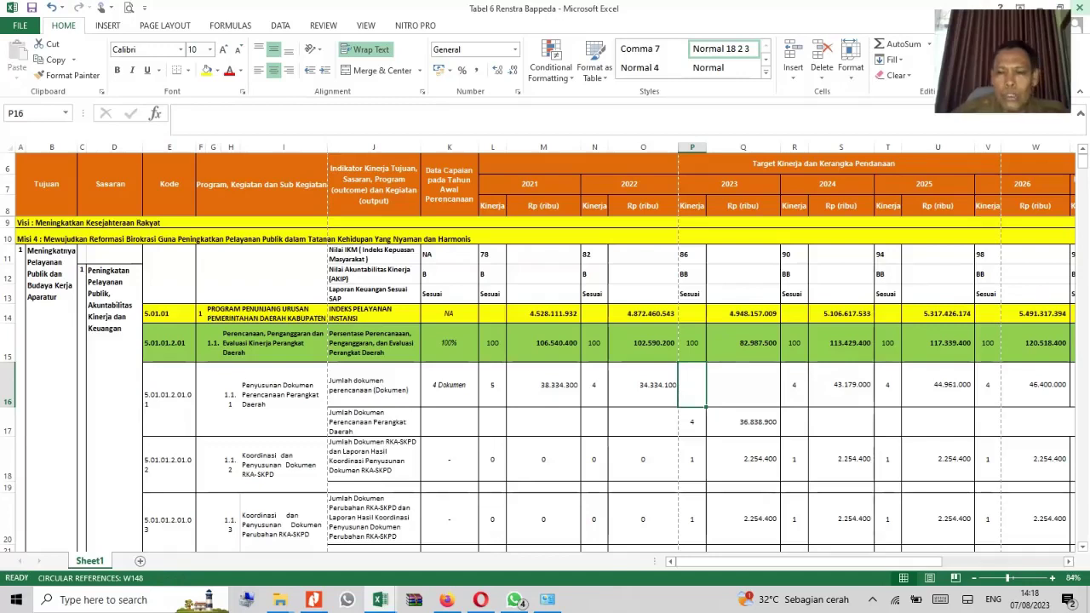
# Copy the 2024 to 2026 targets and budgets in R16:W16 to the same columns of row 17
pyautogui.press('Right')
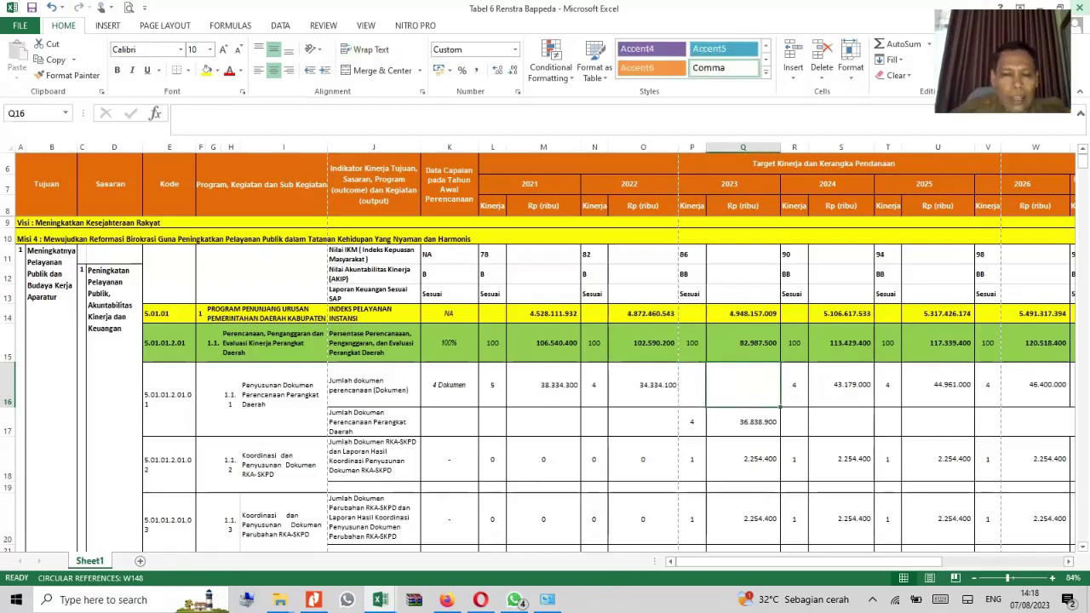
pyautogui.press('Right')
pyautogui.hotkey('shift', 'Right')
pyautogui.hotkey('shift', 'Right')
pyautogui.hotkey('shift', 'Right')
pyautogui.hotkey('shift', 'Right')
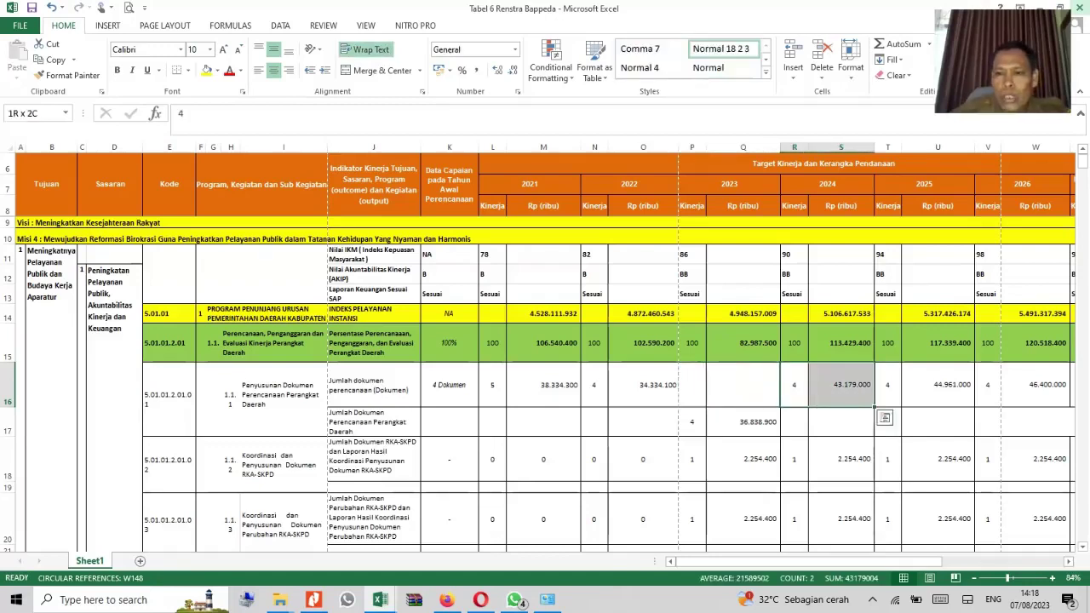
pyautogui.hotkey('shift', 'Right')
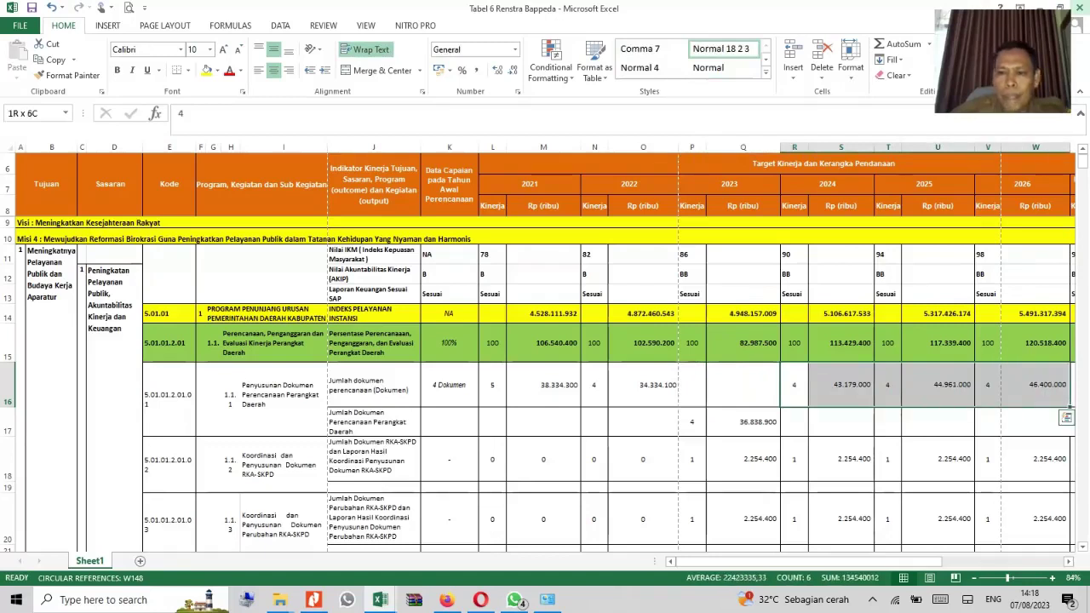
pyautogui.hotkey('ctrl', 'c')
pyautogui.press('Down')
pyautogui.press('Return')
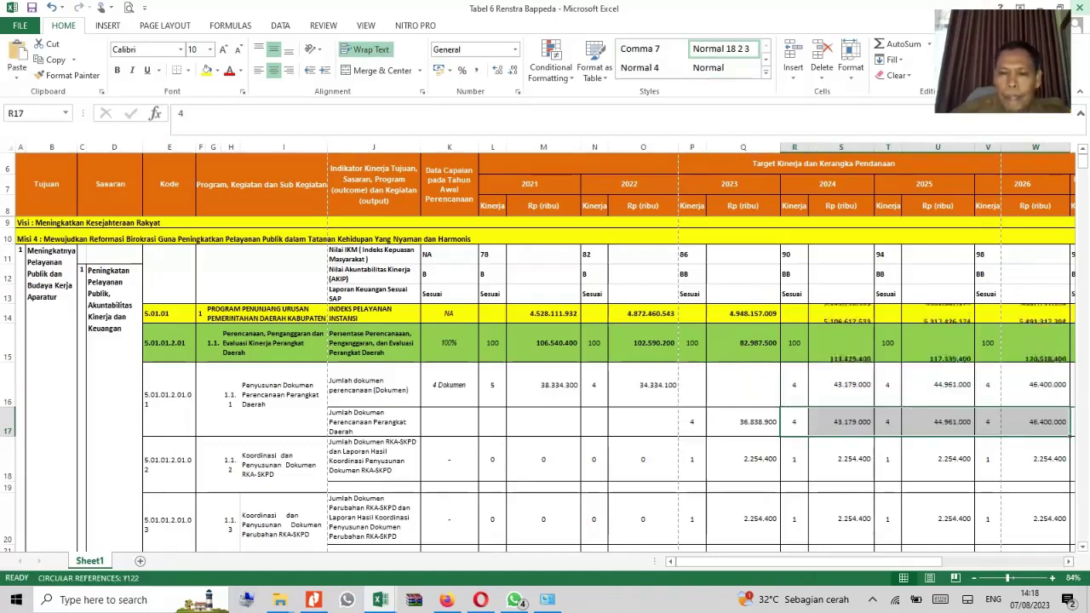
# Clear the 2024 to 2026 targets and budgets from the old indicator's row, R16:W16
pyautogui.press('Up')
pyautogui.hotkey('shift', 'Right')
pyautogui.hotkey('shift', 'Right')
pyautogui.hotkey('shift', 'Right')
pyautogui.hotkey('shift', 'Right')
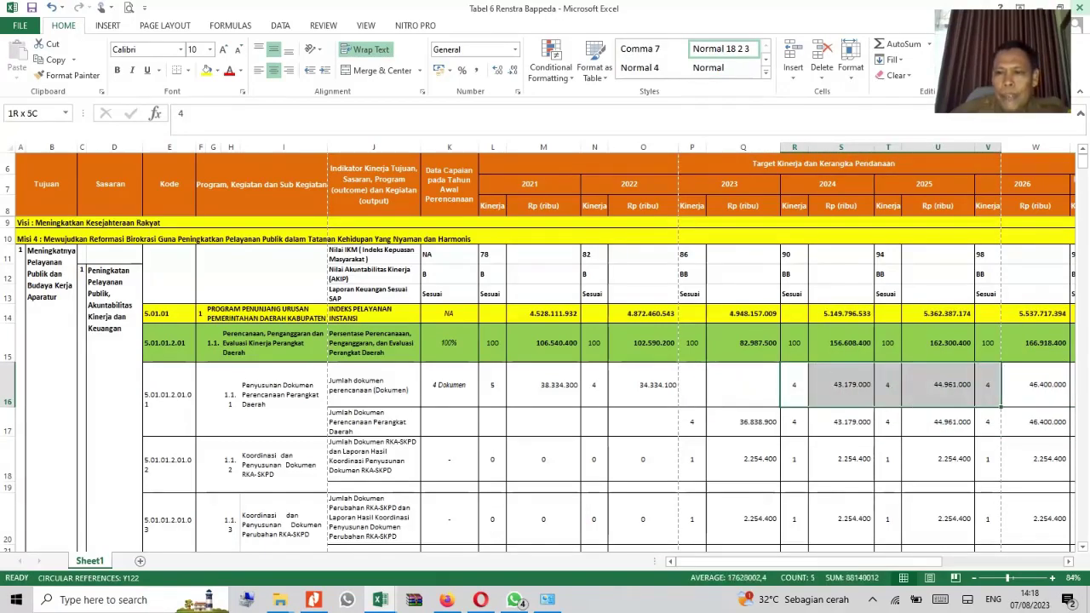
pyautogui.hotkey('shift', 'Right')
pyautogui.press('Delete')
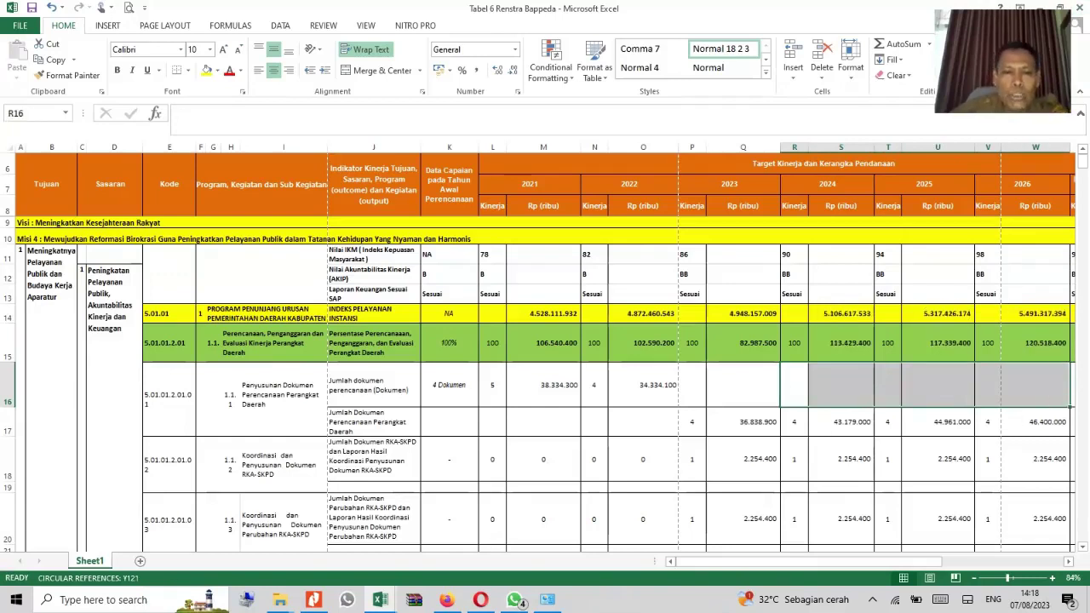
# Review the old and new indicators in J16 and J17 and row 17's 2023 to 2026 targets and budgets through to the end-of-period columns
pyautogui.click(374, 385)
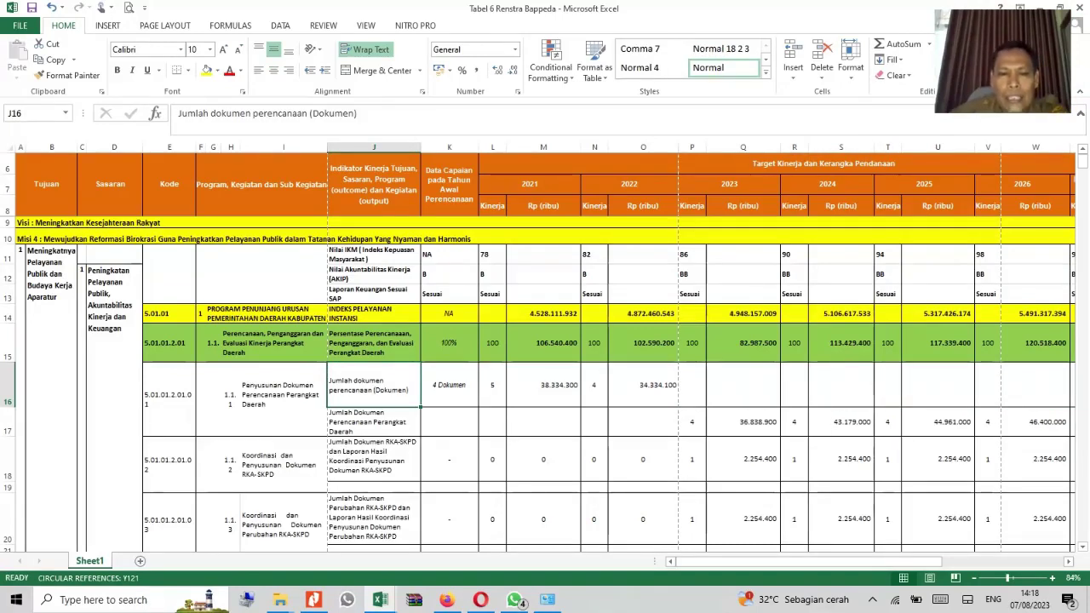
pyautogui.click(373, 423)
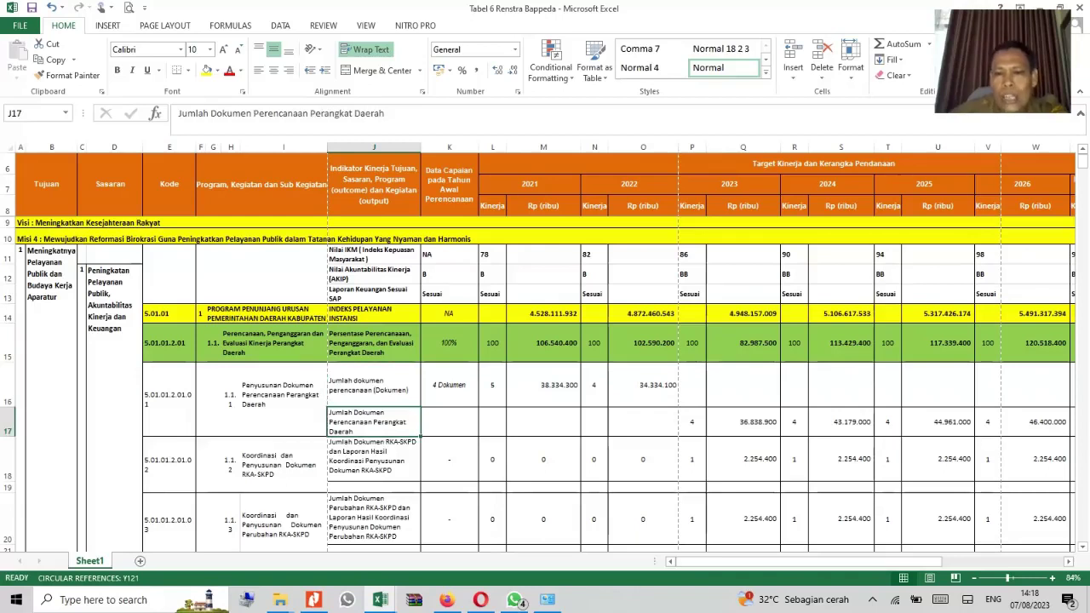
pyautogui.click(742, 423)
pyautogui.press('Right')
pyautogui.press('Right')
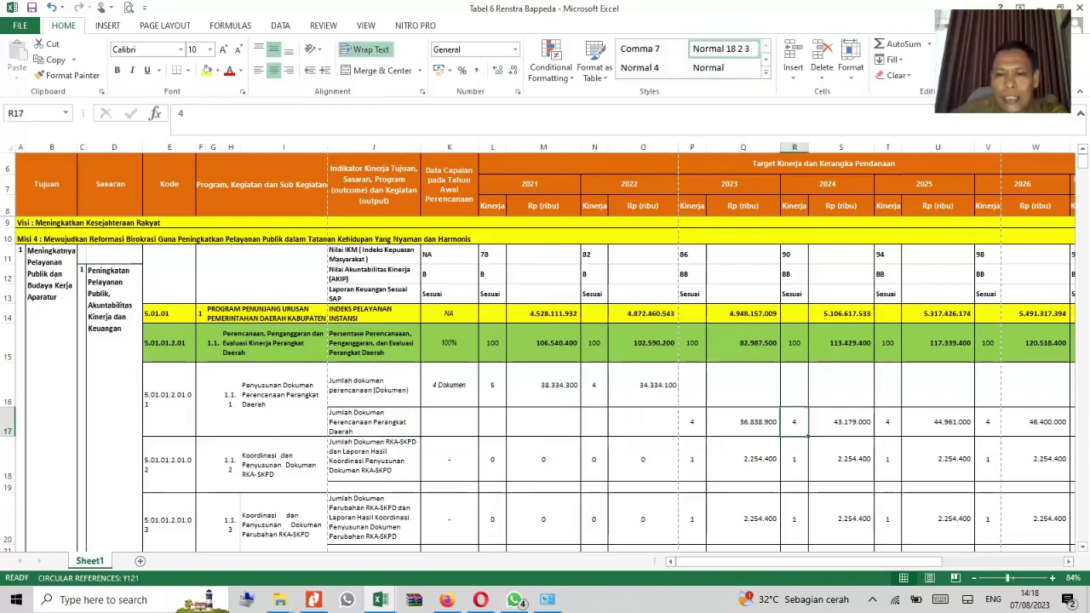
pyautogui.press('Right')
pyautogui.press('Right')
pyautogui.press('Right')
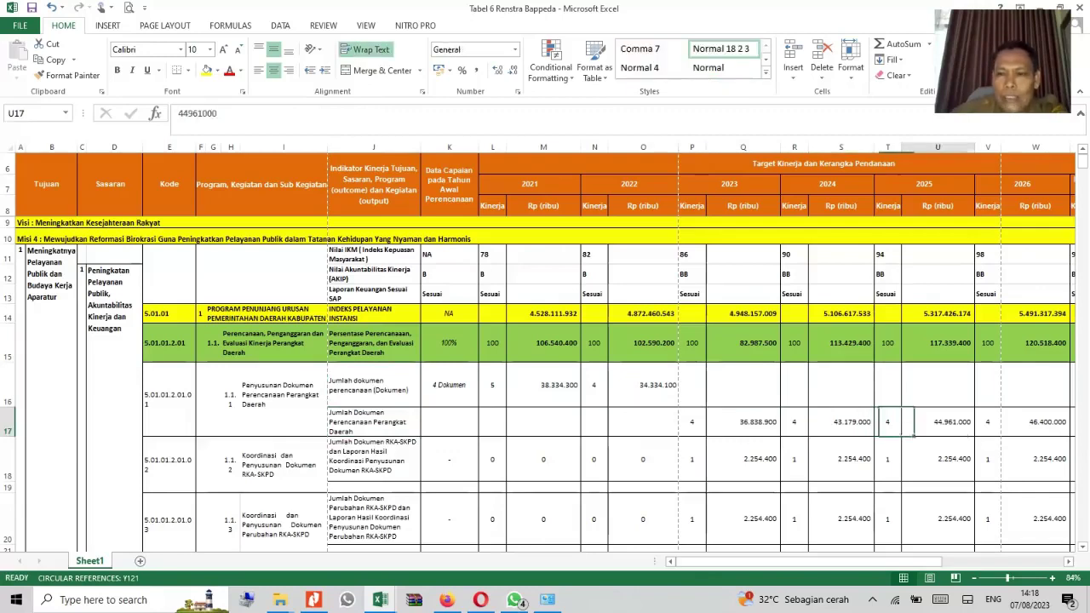
pyautogui.press('Right')
pyautogui.press('Right')
pyautogui.press('Right')
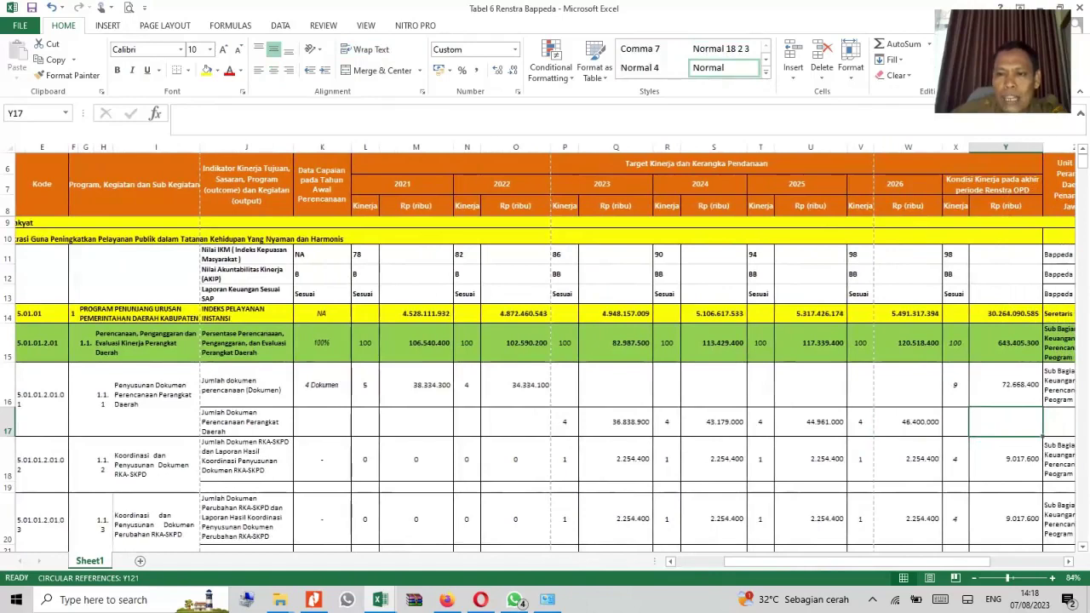
# Copy the end-of-period target and budget sum formulas from X16:Y16 to X17:Y17
pyautogui.press('Up')
pyautogui.press('Left')
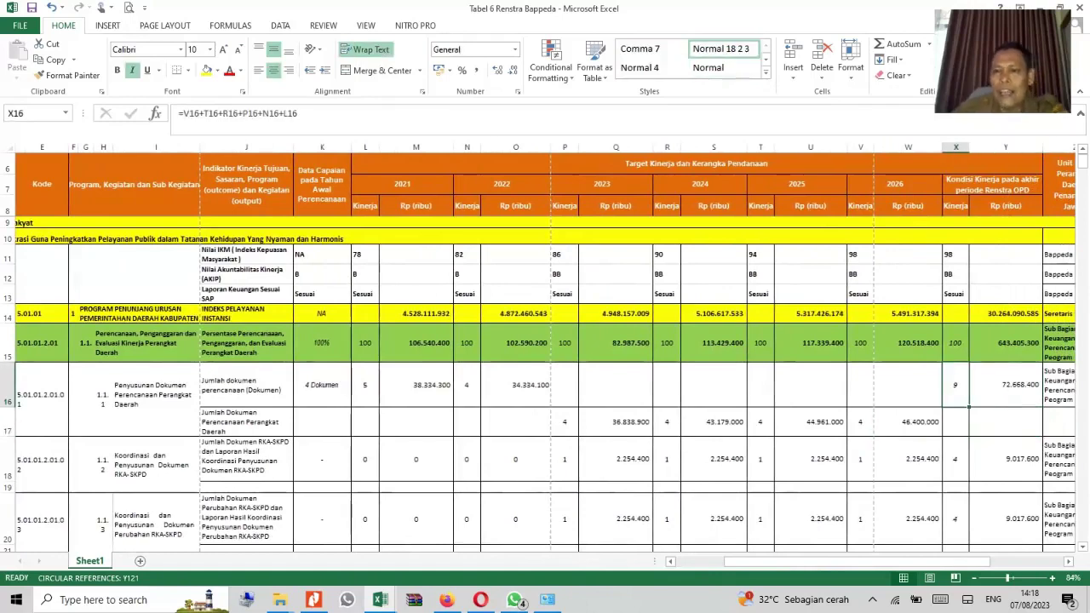
pyautogui.hotkey('shift', 'Right')
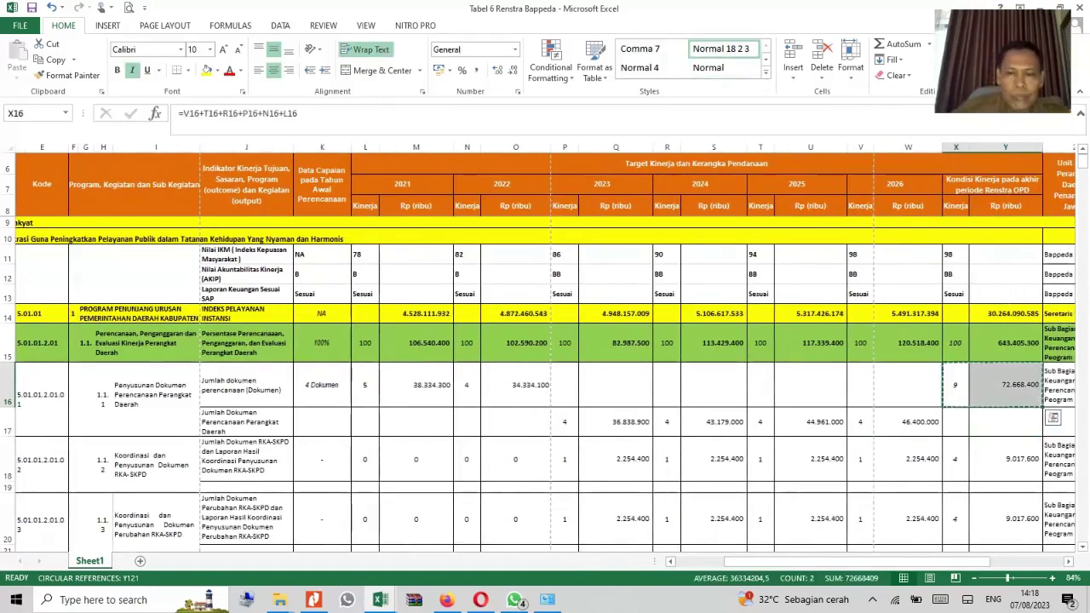
pyautogui.hotkey('ctrl', 'c')
pyautogui.press('Down')
pyautogui.press('Return')
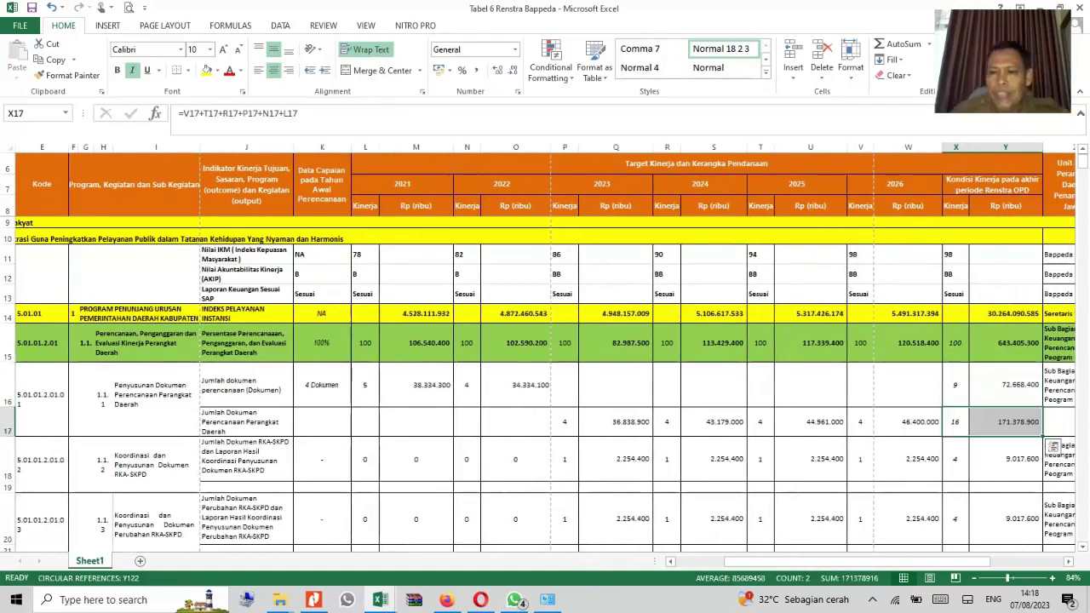
# Check the end-of-period formulas in X16:Y17 against the 2021 and 2022 budgets and the new indicator in J17
pyautogui.press('Down')
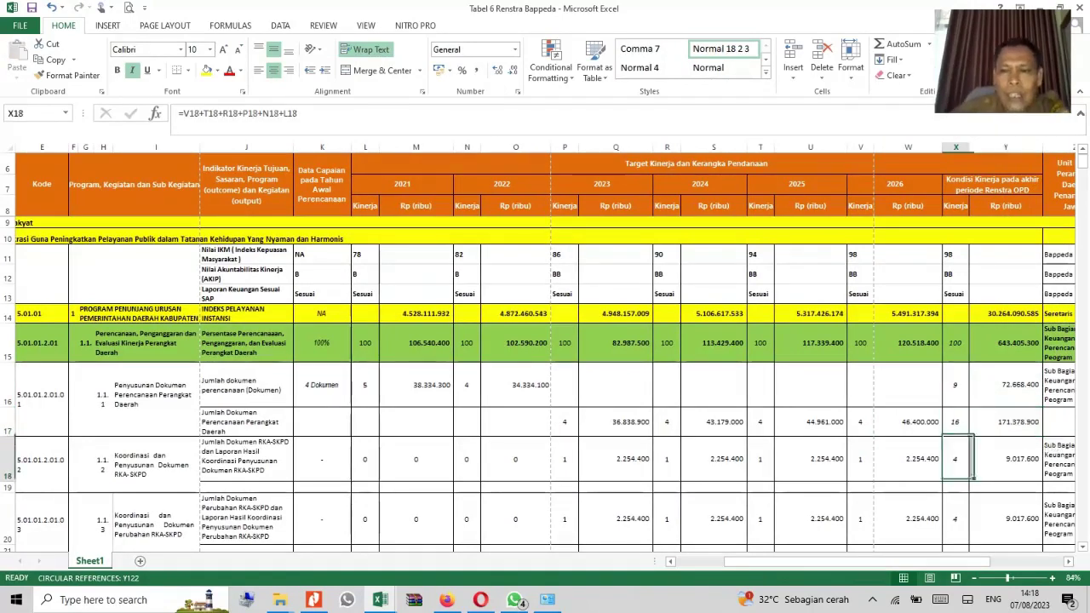
pyautogui.press('Up')
pyautogui.press('Up')
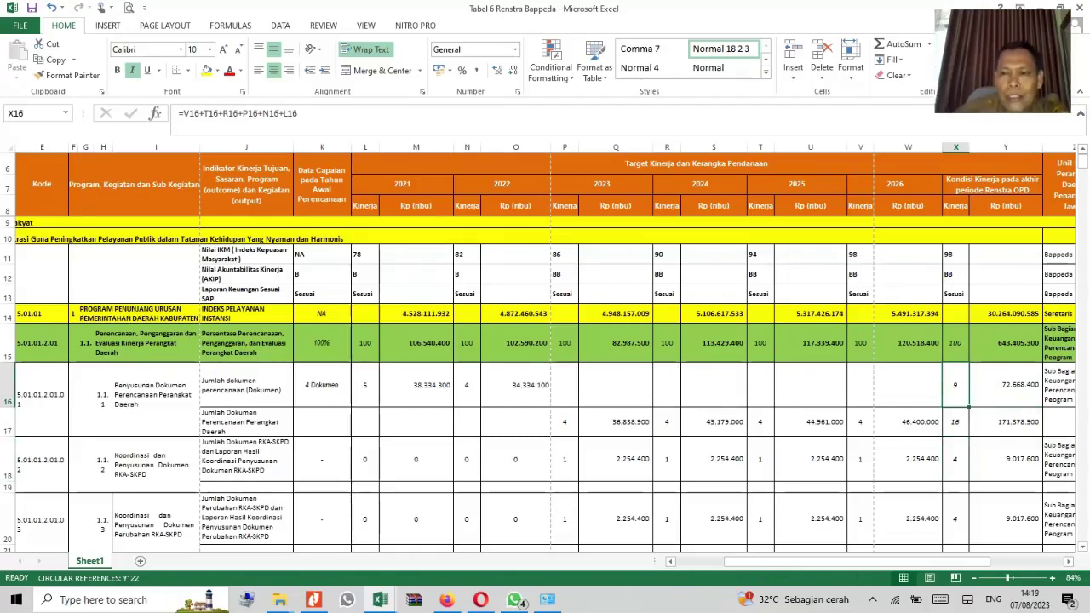
pyautogui.press('Right')
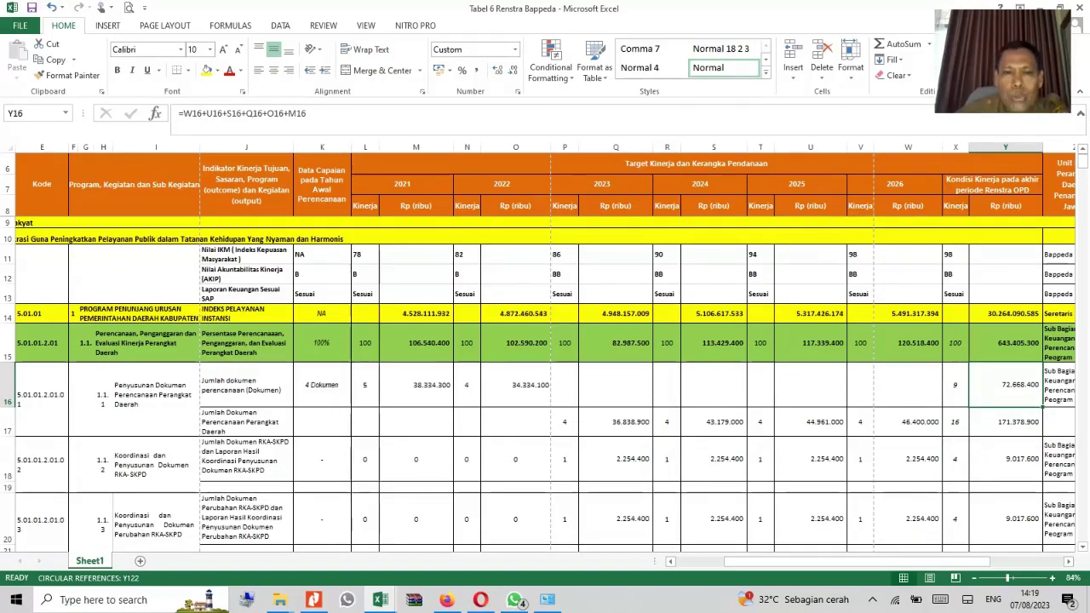
pyautogui.click(416, 386)
pyautogui.click(515, 386)
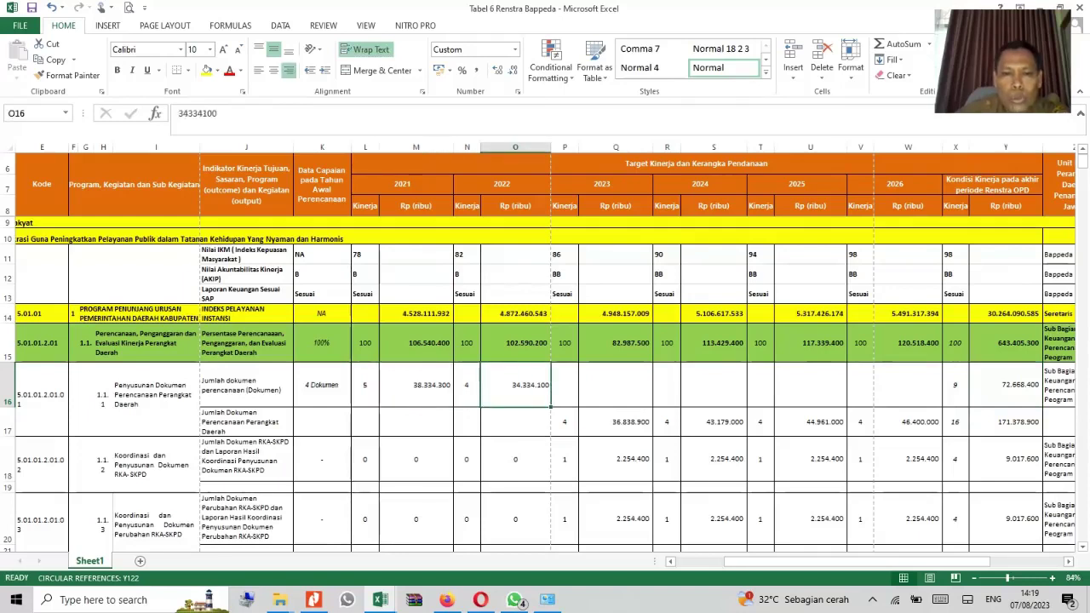
pyautogui.click(247, 422)
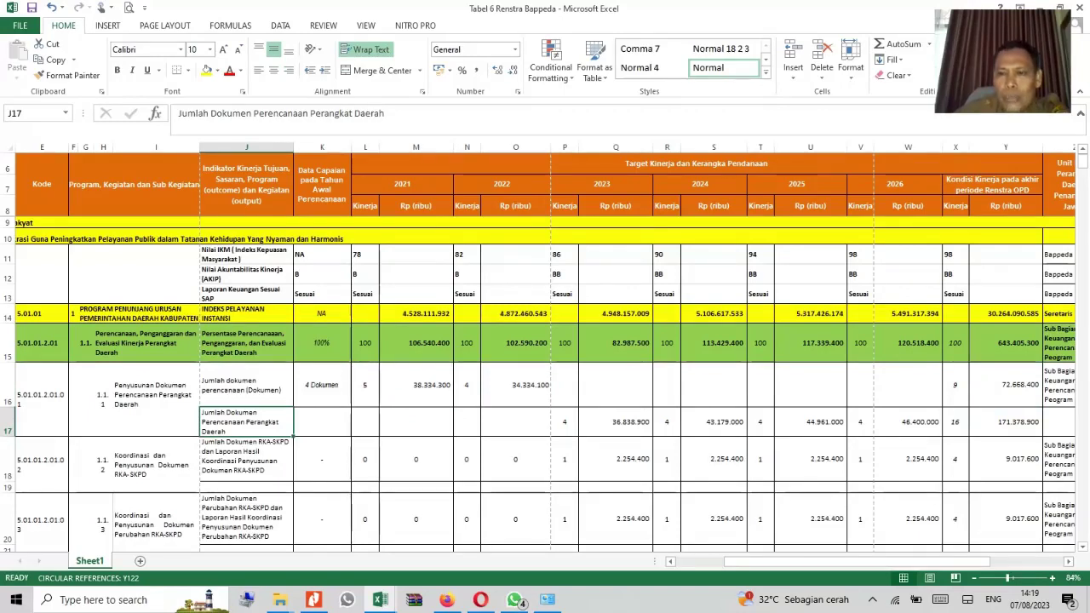
pyautogui.click(955, 422)
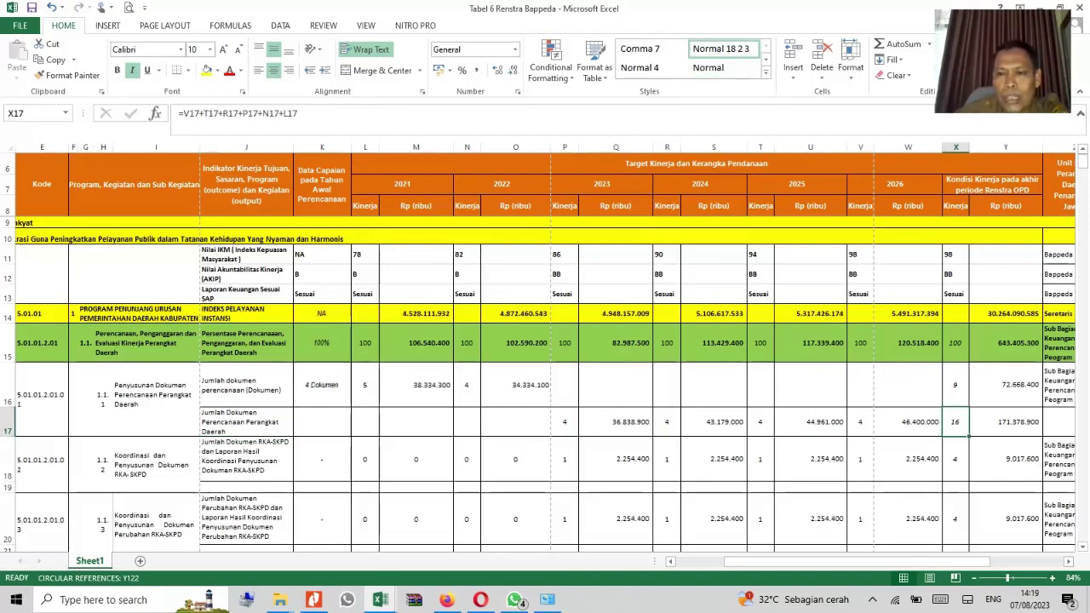
pyautogui.click(1006, 423)
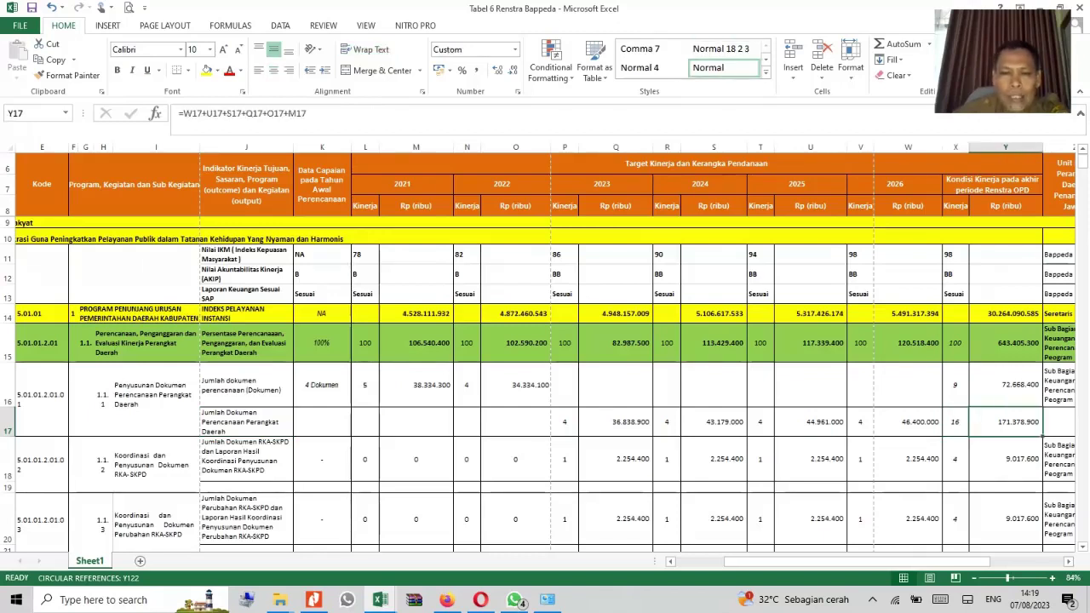
pyautogui.click(246, 423)
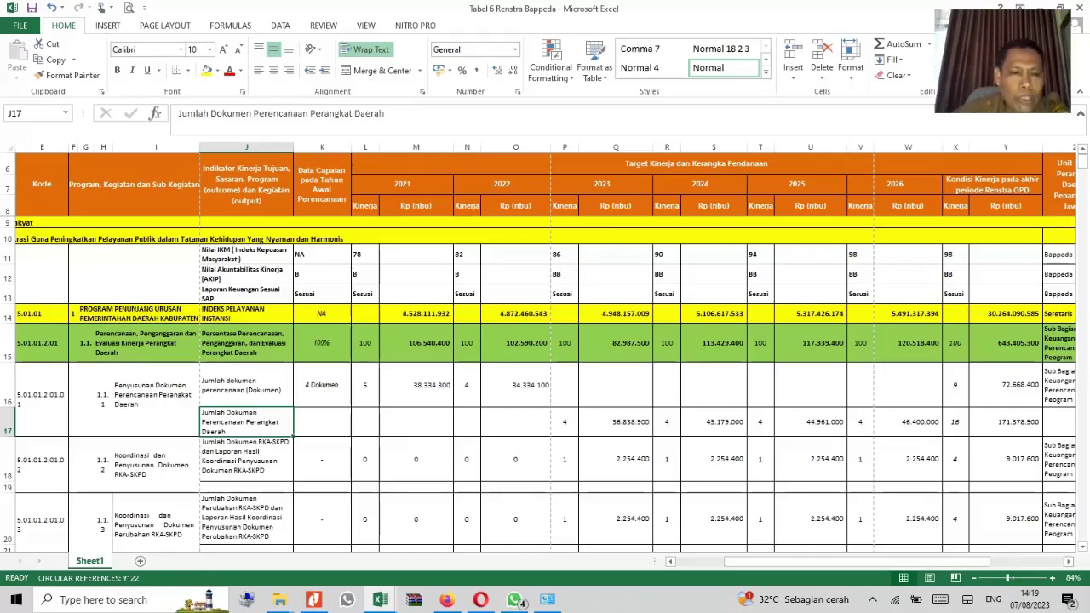
# Examine the Koordinasi dan Penyusunan Dokumen RKA-SKPD sub-activity with its indicator in J18, and select the empty indicator cell J19
pyautogui.click(247, 459)
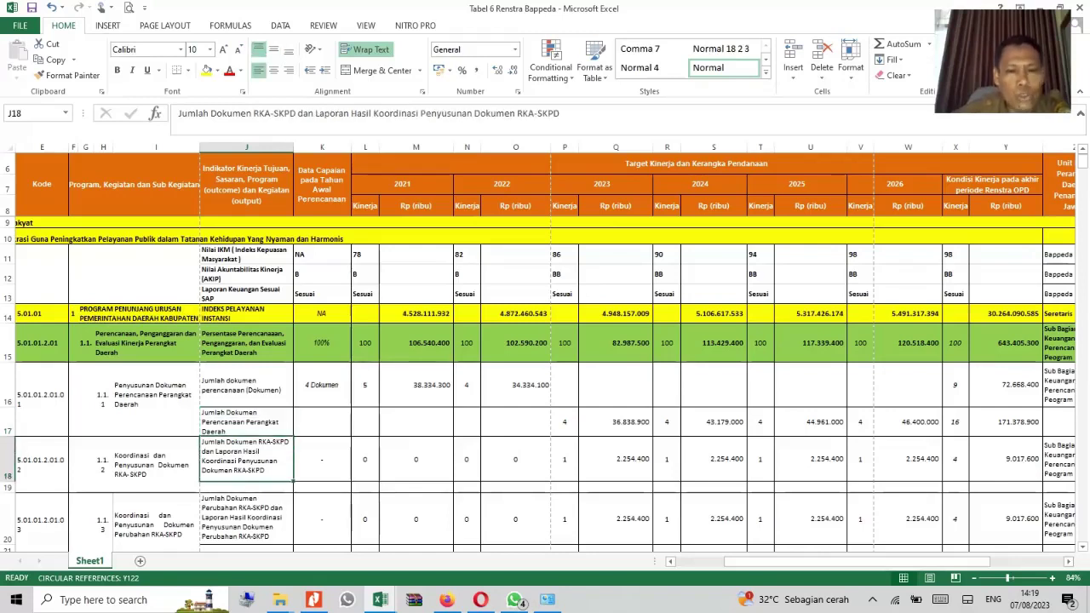
pyautogui.click(156, 464)
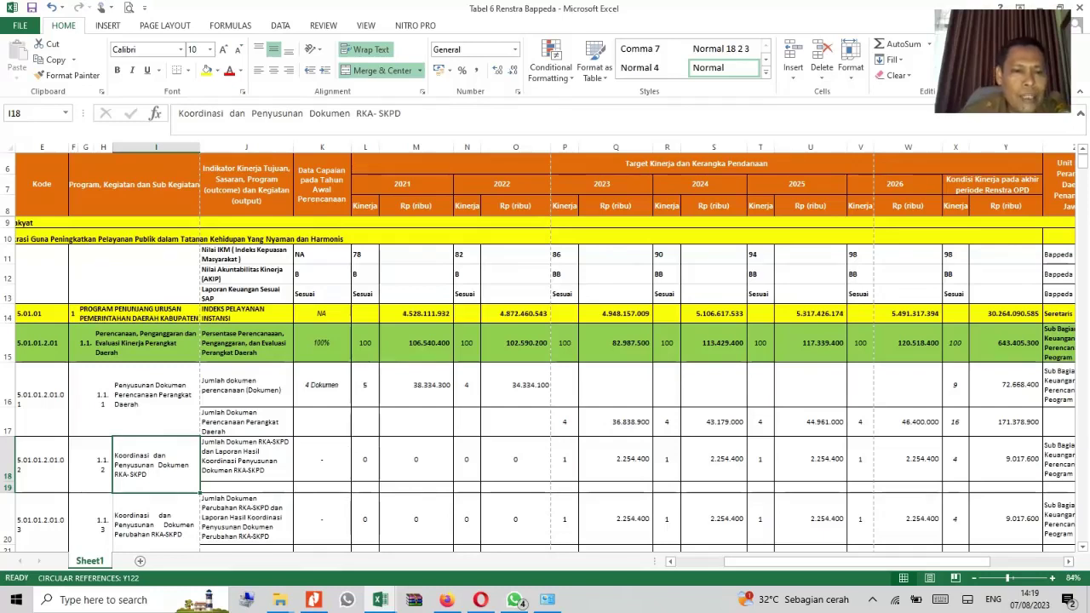
pyautogui.click(246, 459)
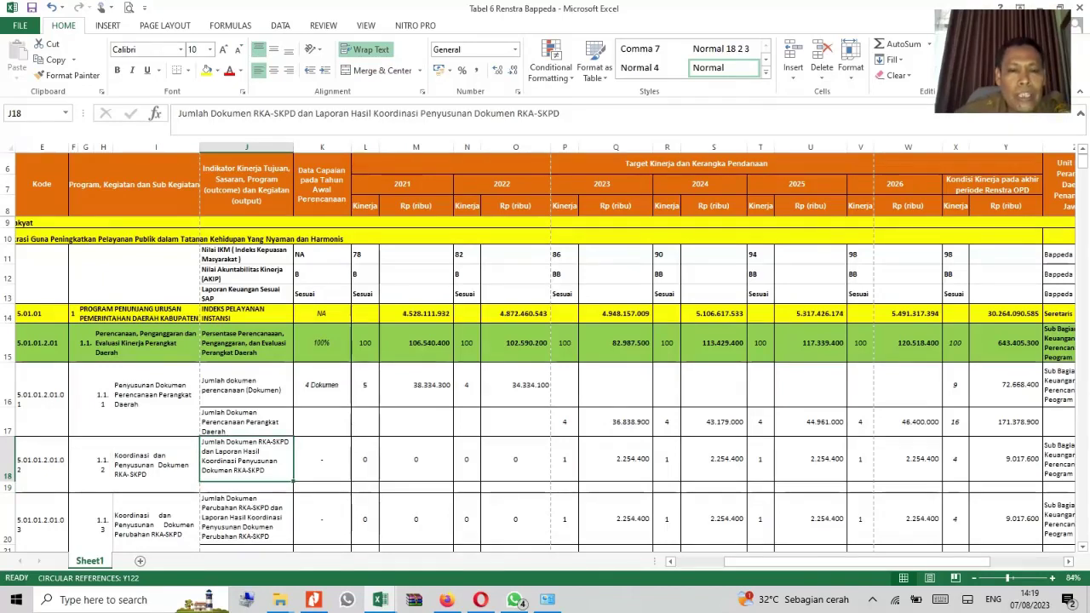
pyautogui.click(246, 487)
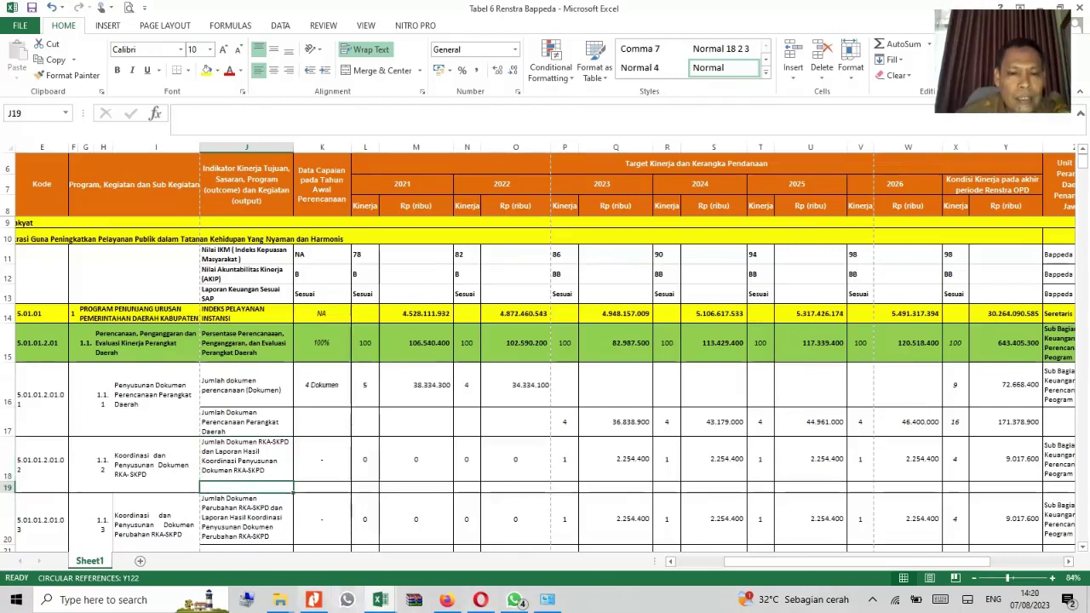
# Switch to the Badan Perencanaan Pembangunan Daerah workbook and copy the full RKA-SKPD indicator text from H11
pyautogui.click(313, 599)
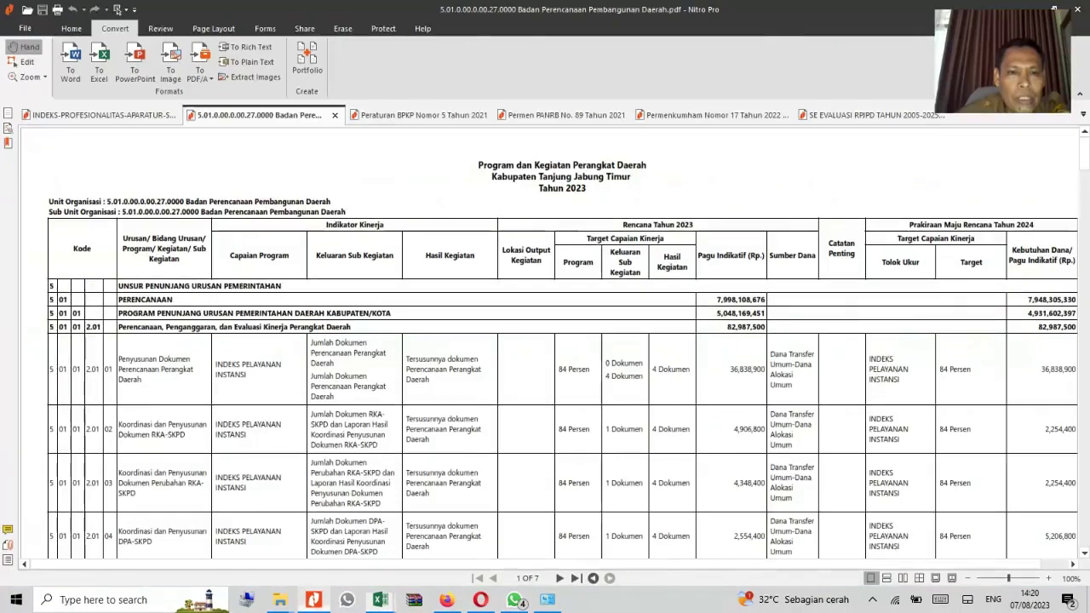
pyautogui.click(380, 599)
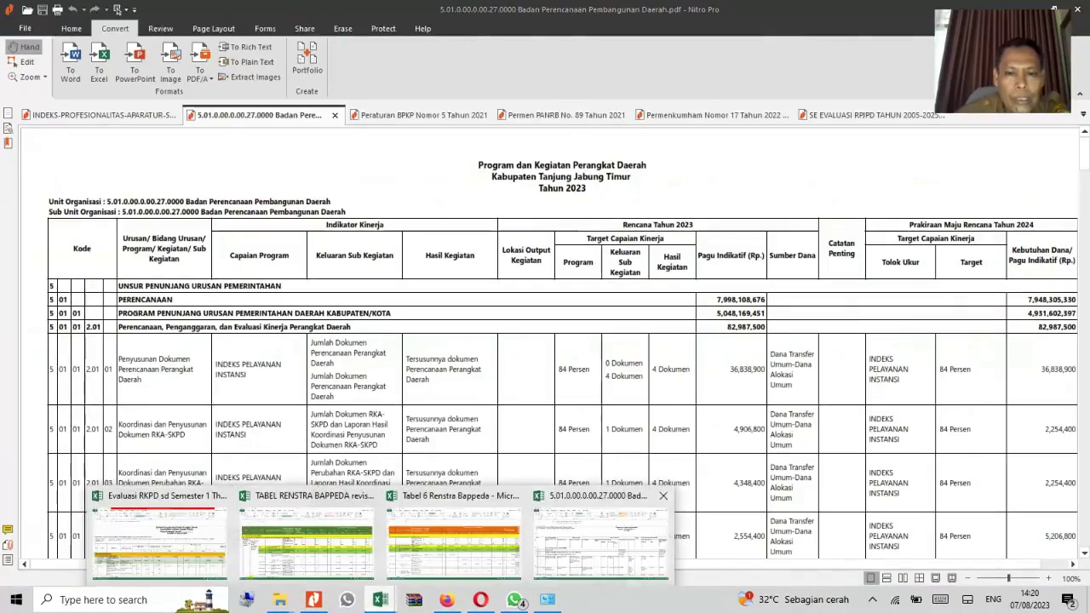
pyautogui.click(605, 535)
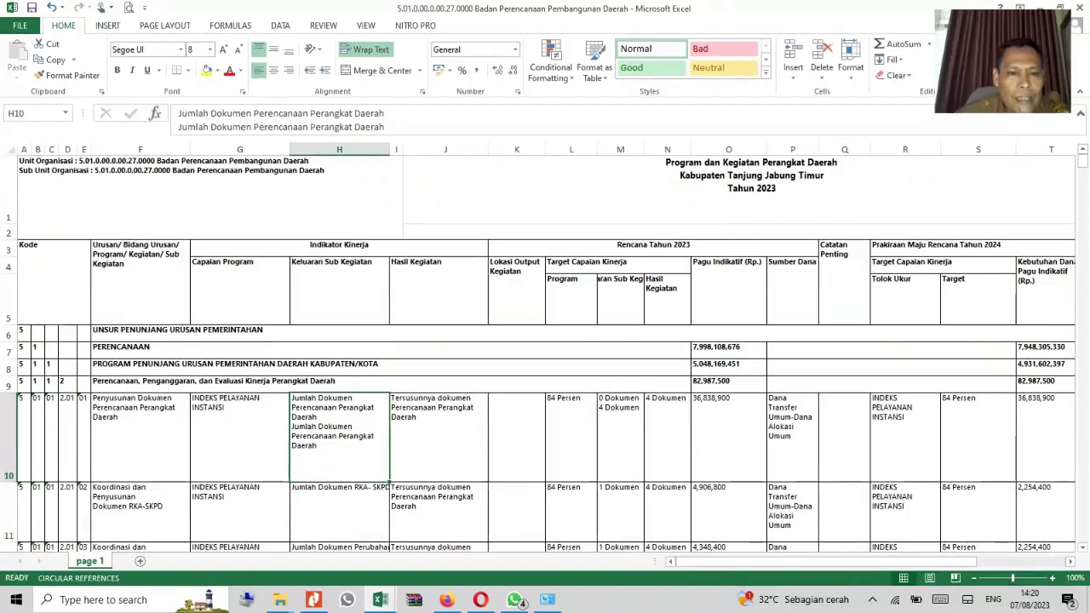
pyautogui.click(339, 511)
pyautogui.press('super+d')
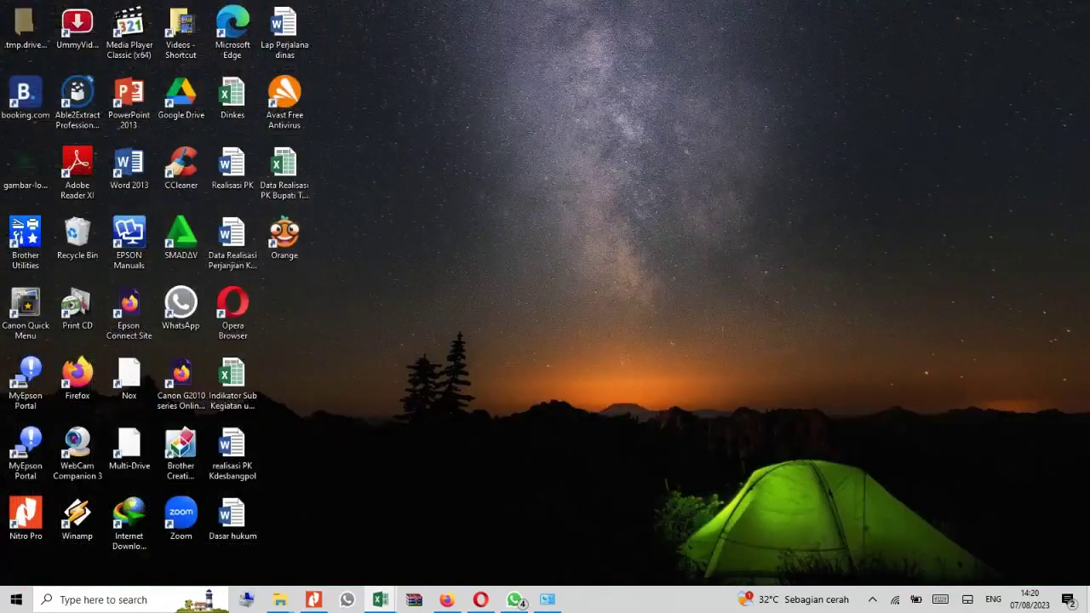
pyautogui.press('super+d')
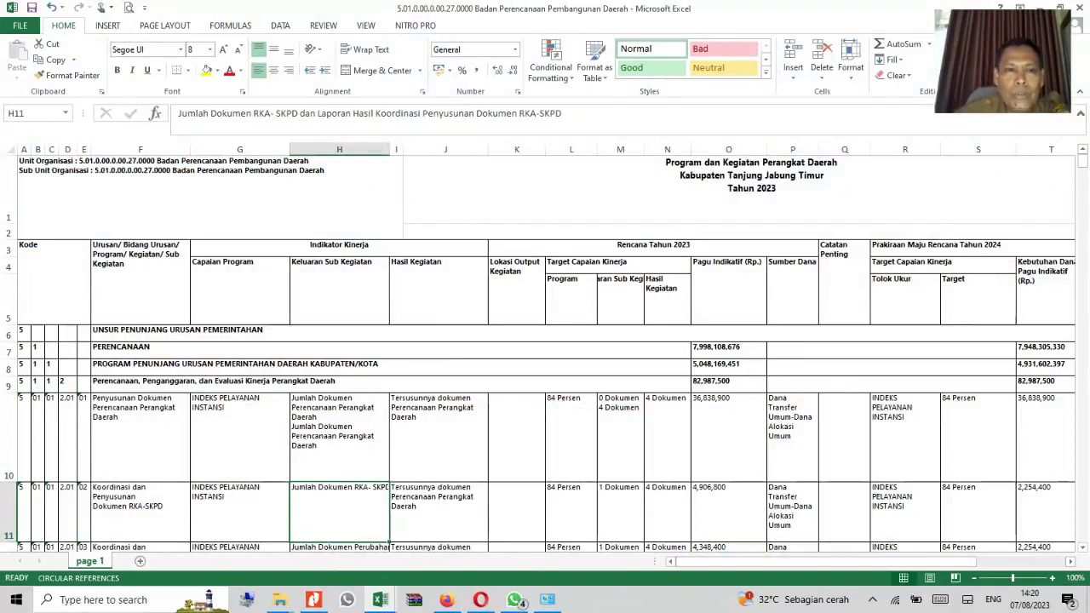
pyautogui.moveTo(179, 114); pyautogui.dragTo(562, 113)
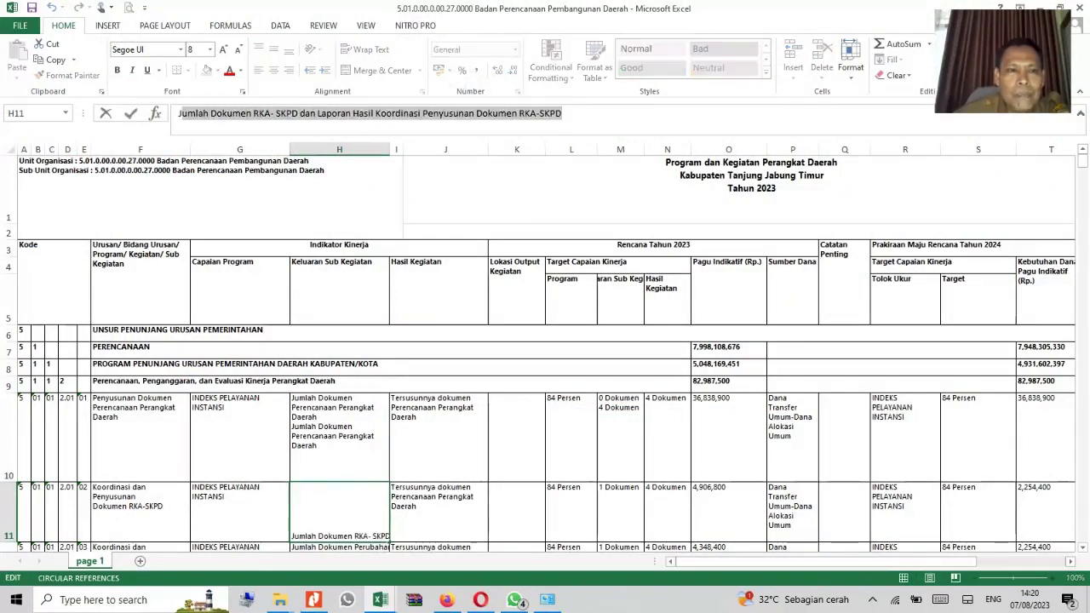
pyautogui.moveTo(179, 114); pyautogui.dragTo(562, 113)
pyautogui.hotkey('ctrl', 'c')
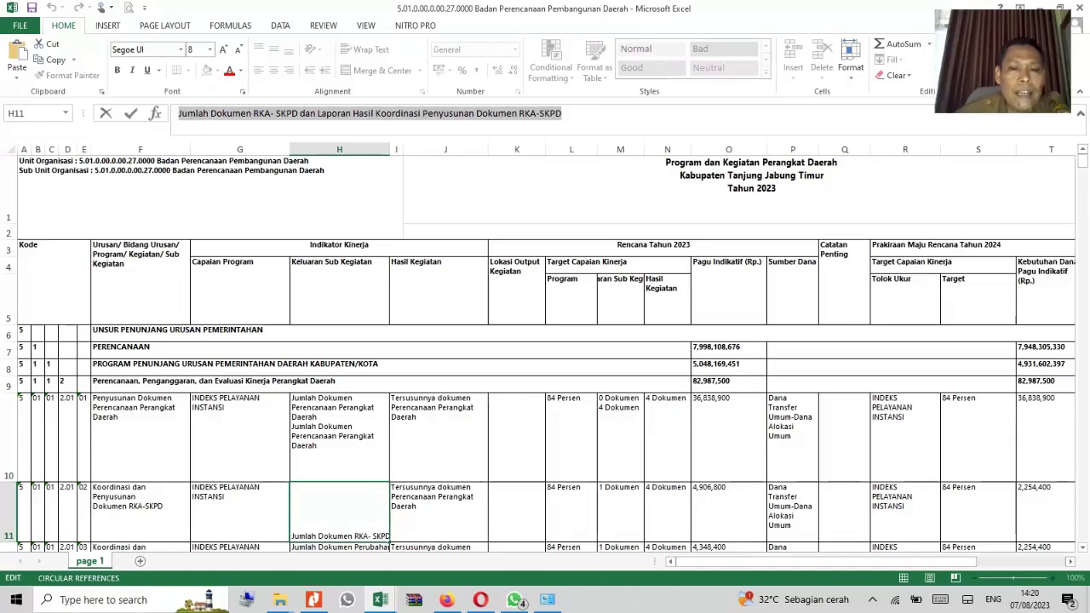
# Return to the Tabel 6 Renstra Bappeda workbook and paste the copied RKA-SKPD indicator text into J19
pyautogui.click(380, 600)
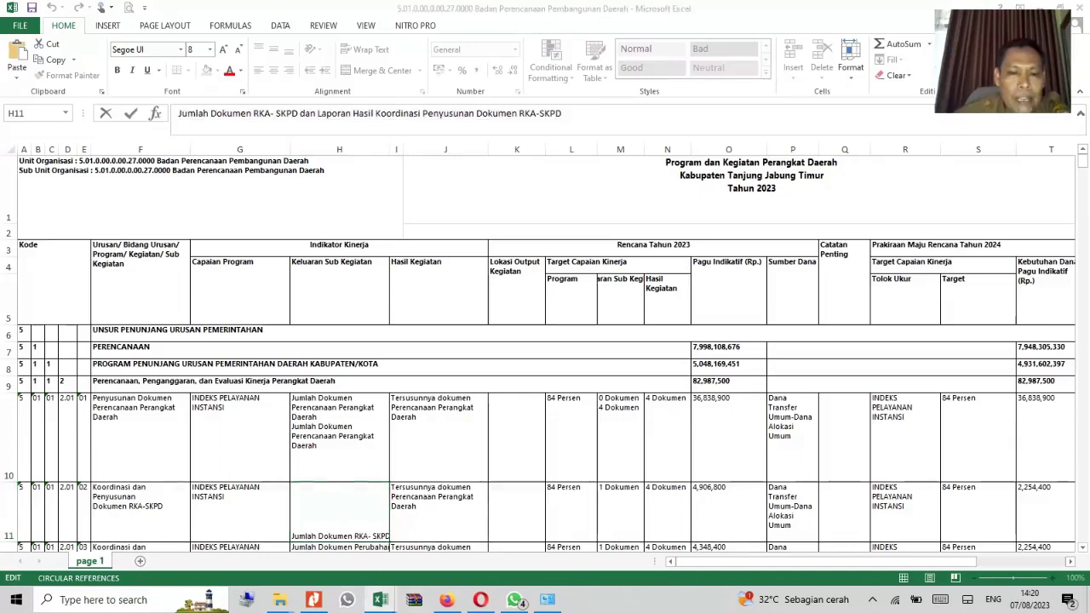
pyautogui.click(454, 540)
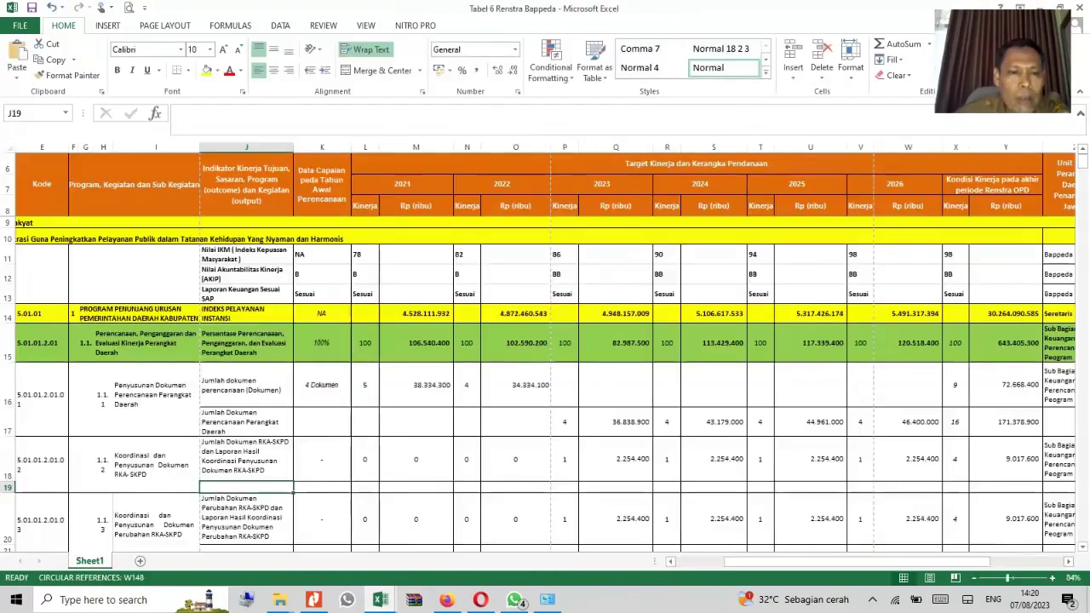
pyautogui.press('F2')
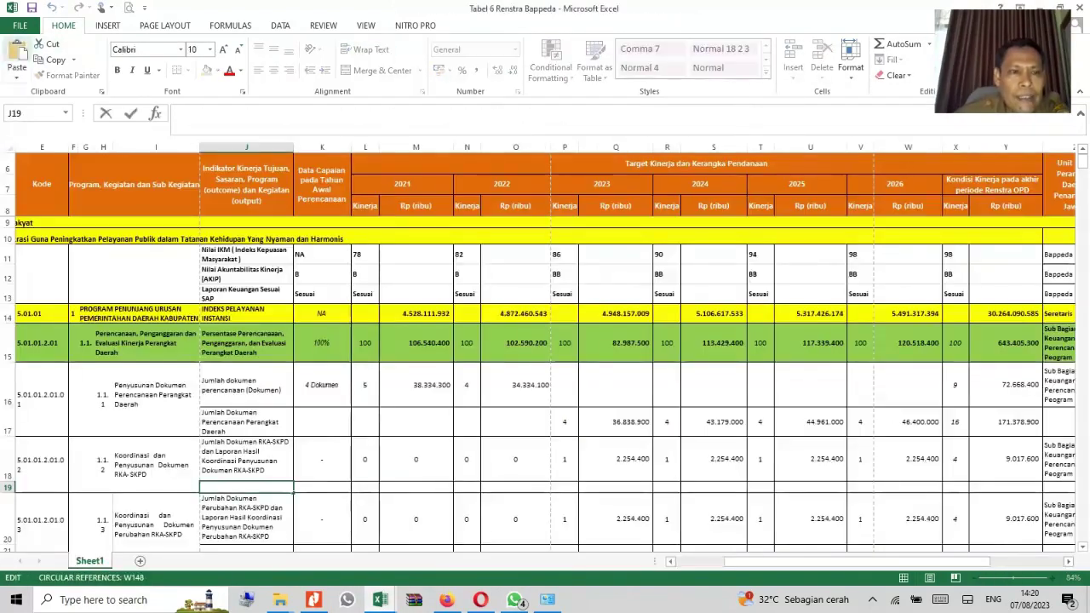
pyautogui.hotkey('ctrl', 'v')
pyautogui.click(417, 460)
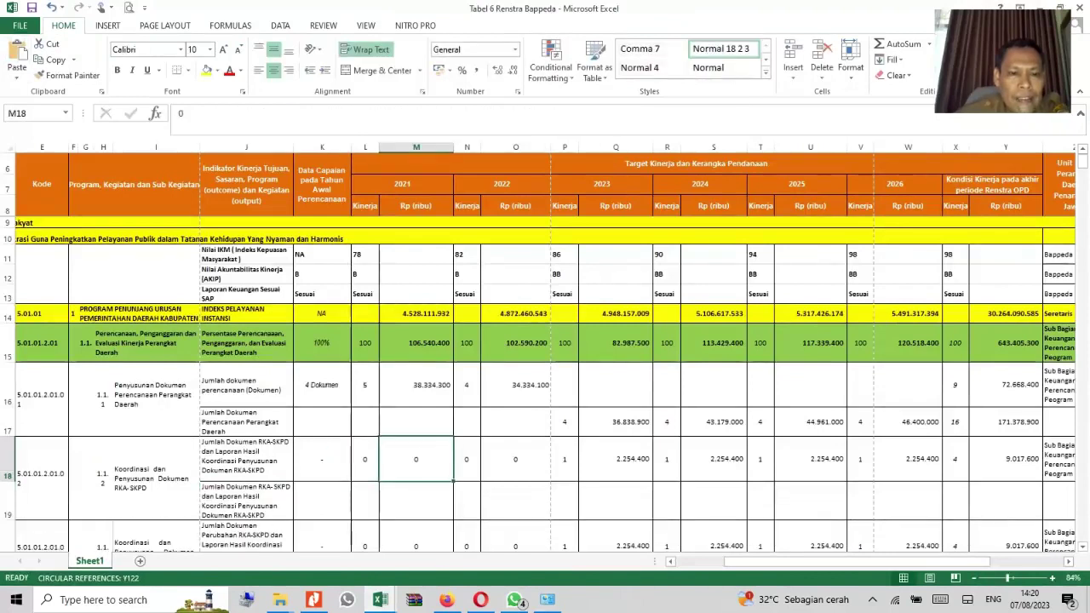
pyautogui.click(246, 501)
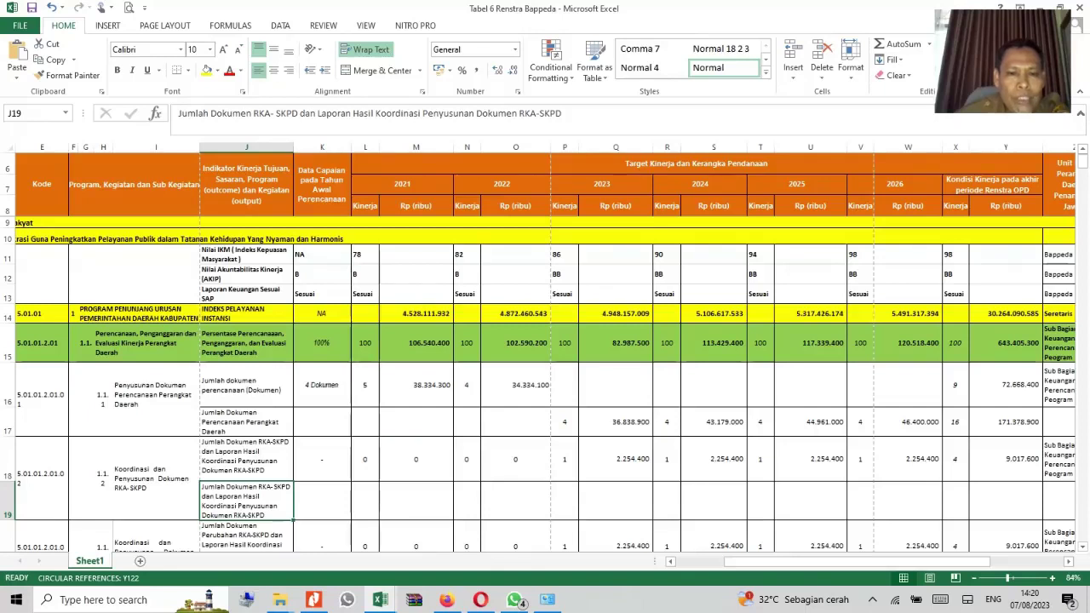
# Enter the initial-year achievement data as 4 Dokumen in K17 and 0 in K19
pyautogui.click(322, 423)
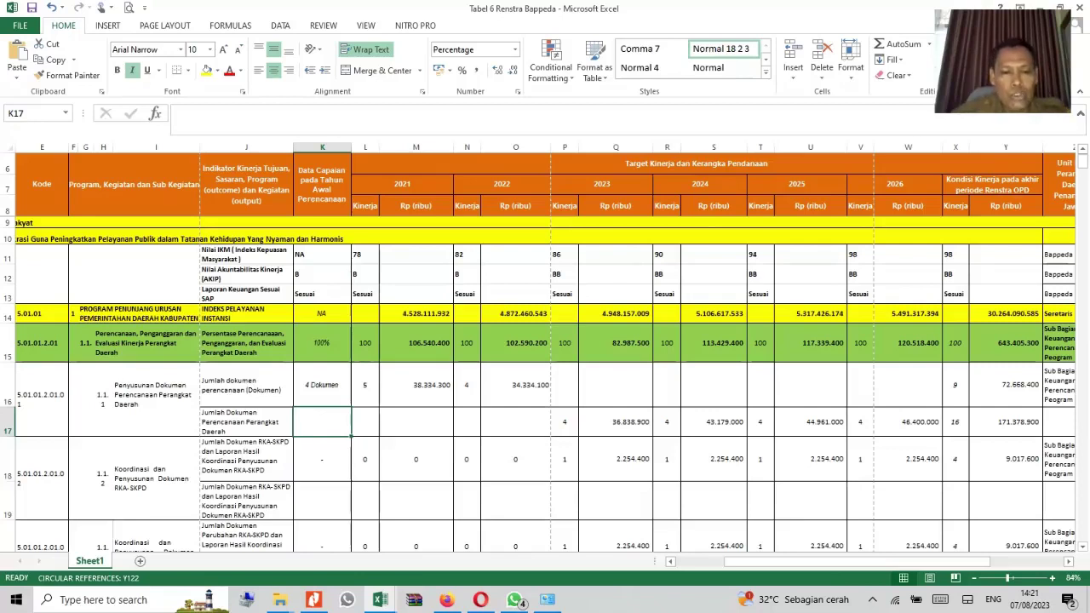
pyautogui.write('4')
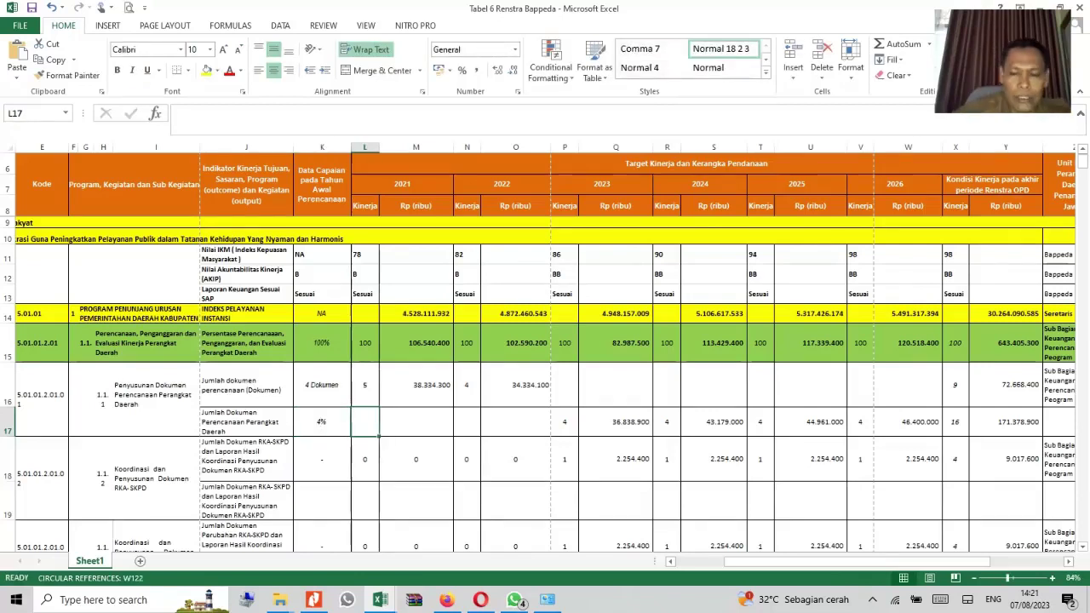
pyautogui.hotkey('ctrl', 'Return')
pyautogui.write('4 Do')
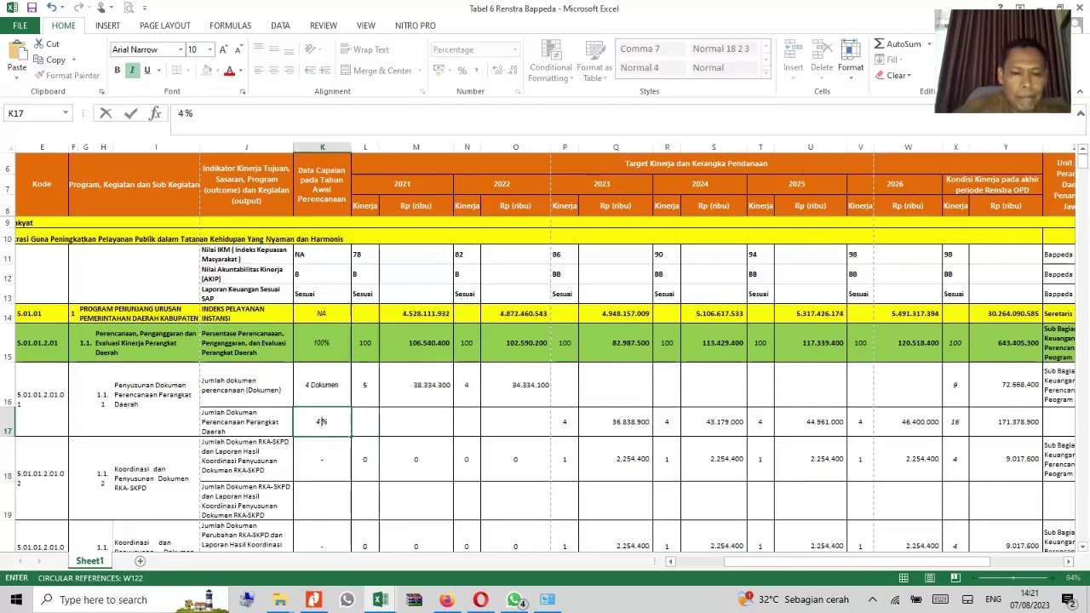
pyautogui.write('kumen')
pyautogui.press('Delete')
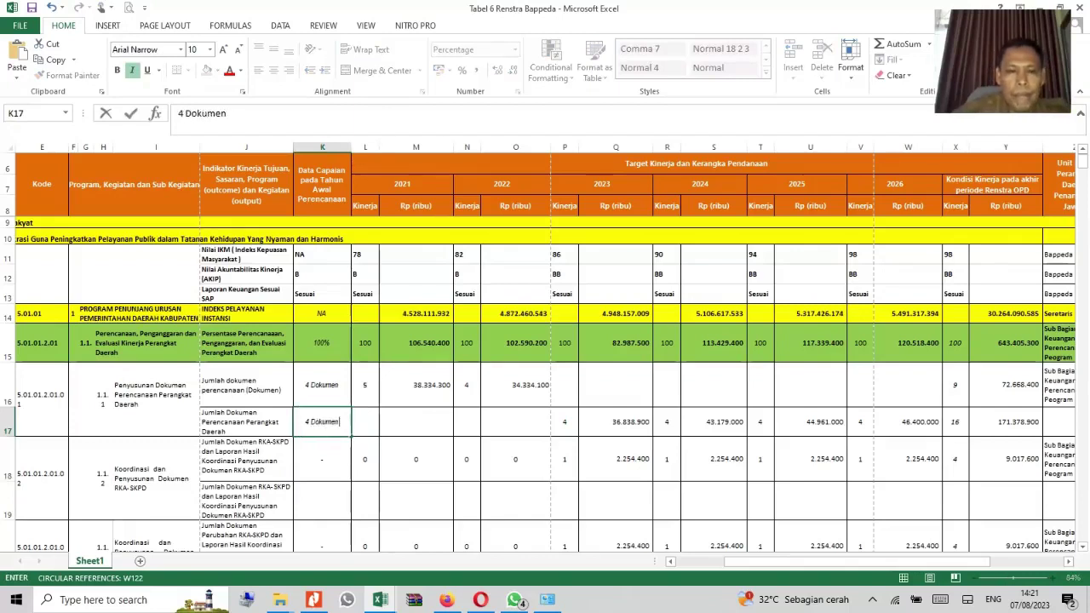
pyautogui.click(515, 501)
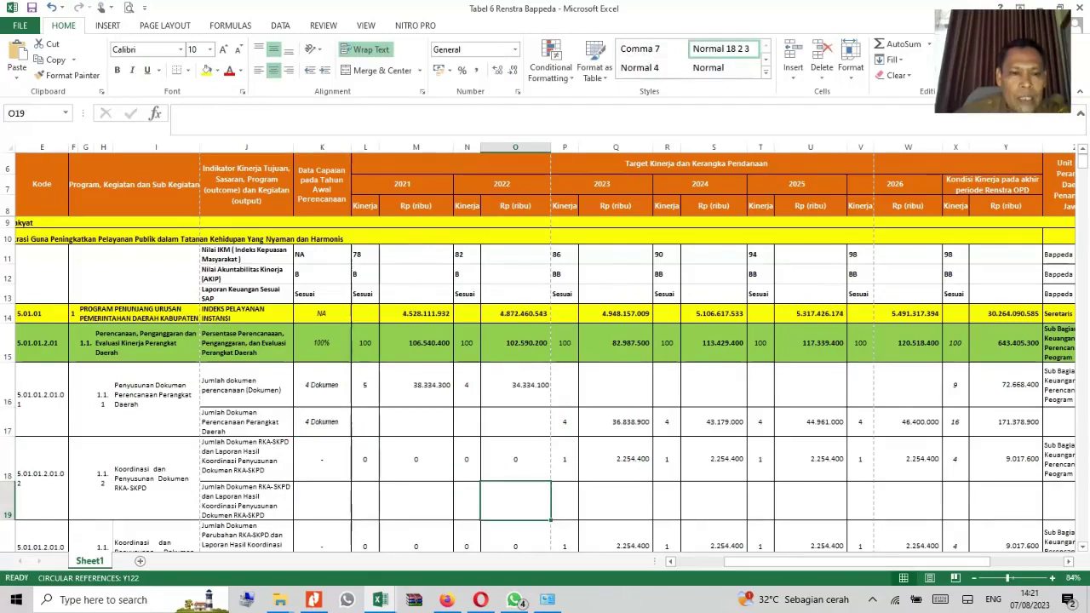
pyautogui.click(322, 501)
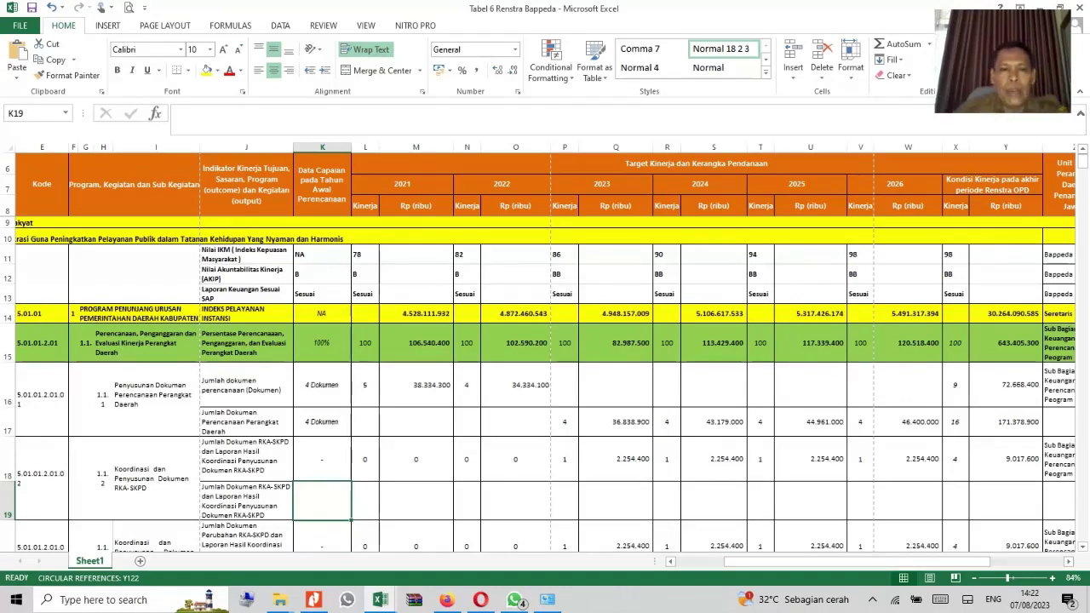
pyautogui.write('0')
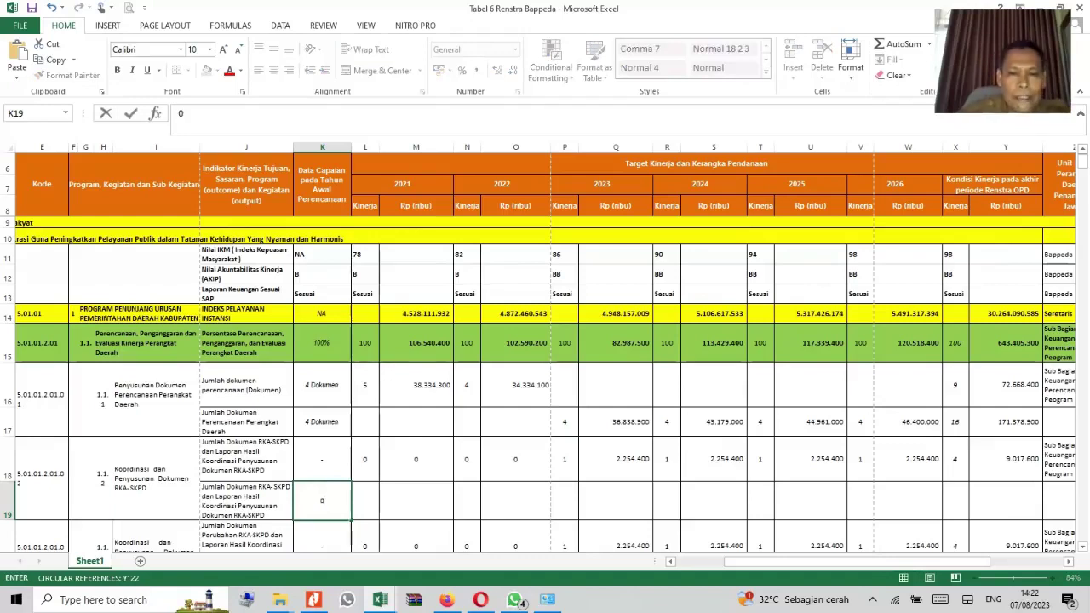
# Copy the 2023 to 2026 targets and budgets from P18:W18 to P19:W19, and clear P18:W18
pyautogui.click(565, 459)
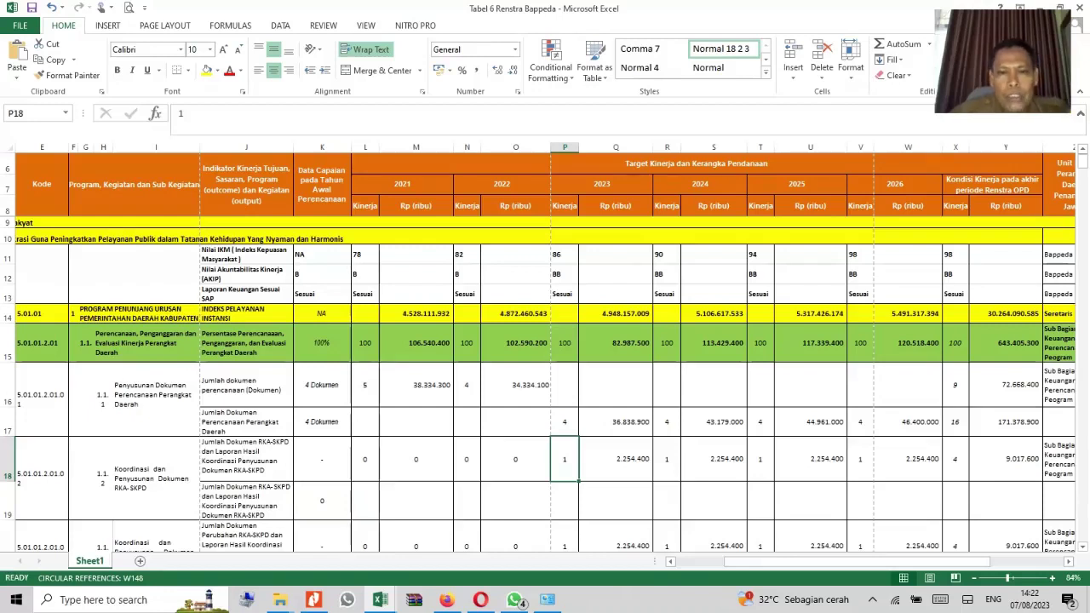
pyautogui.hotkey('shift', 'Right')
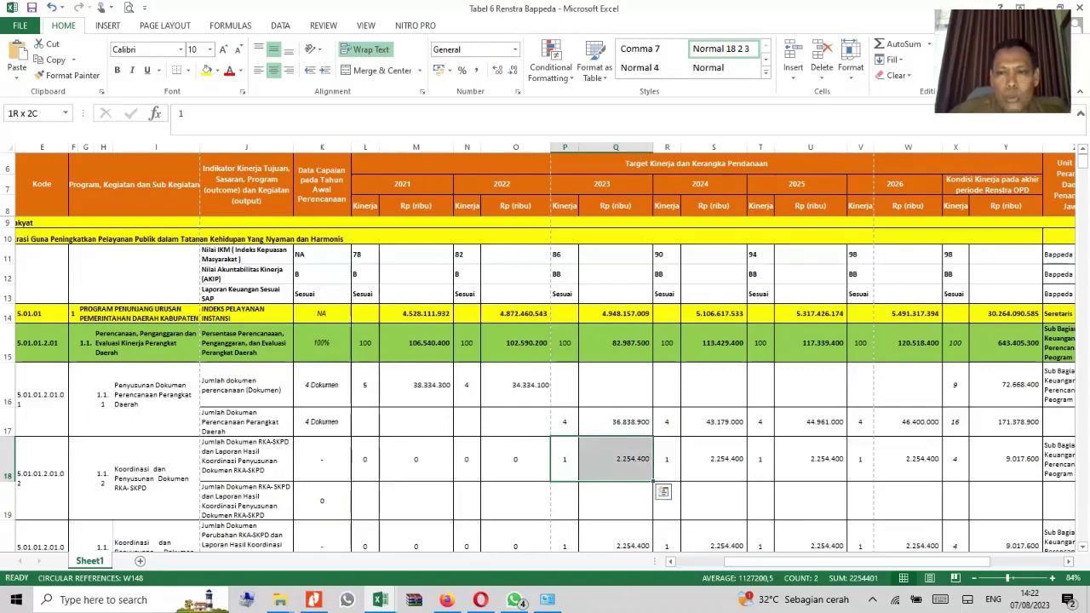
pyautogui.moveTo(630, 458); pyautogui.dragTo(919, 459)
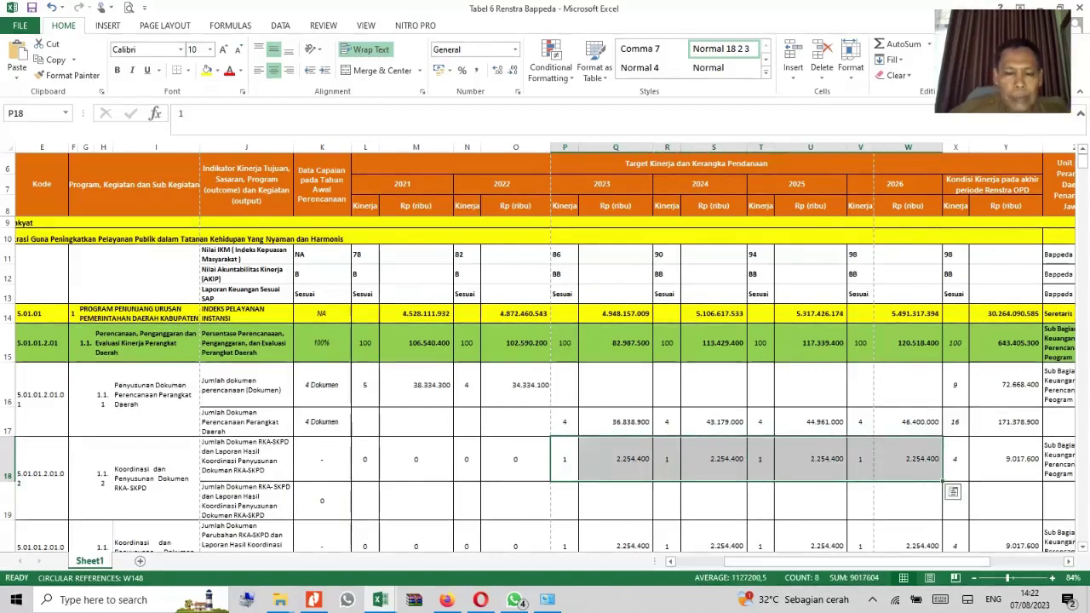
pyautogui.hotkey('ctrl', 'c')
pyautogui.click(565, 500)
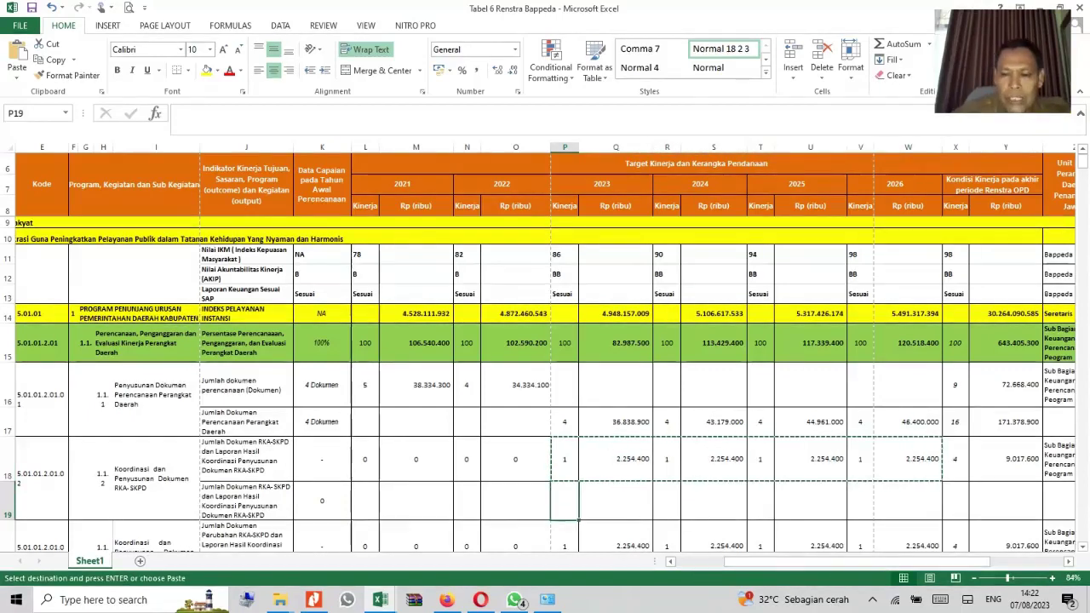
pyautogui.hotkey('ctrl', 'v')
pyautogui.moveTo(564, 459); pyautogui.dragTo(908, 459)
pyautogui.press('Delete')
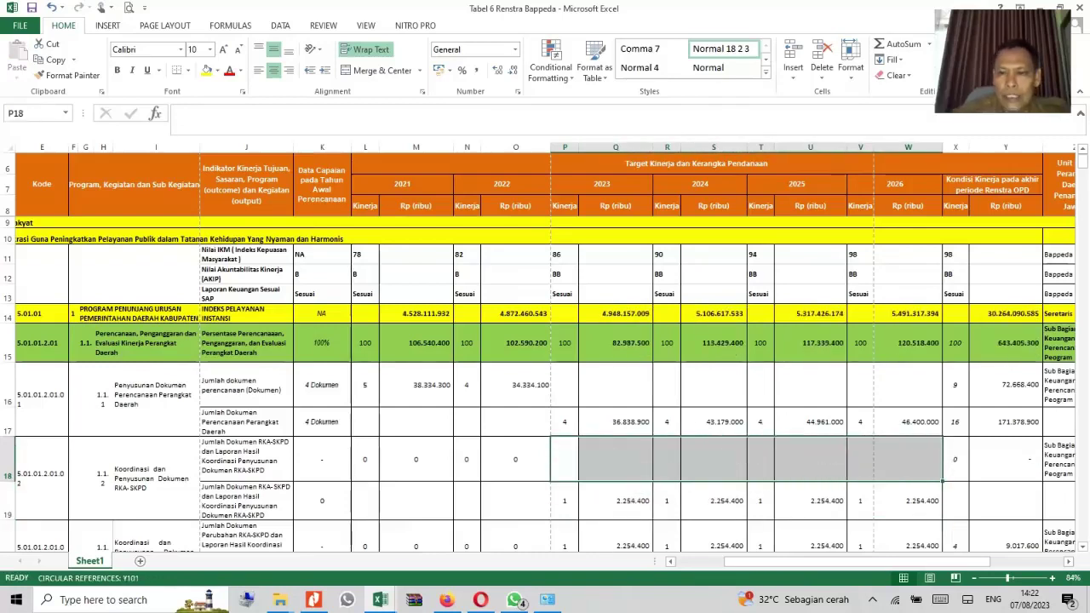
# Copy the end-of-period target and budget sum formulas from X18:Y18 to X19:Y19
pyautogui.click(564, 501)
pyautogui.press('Right')
pyautogui.press('Right')
pyautogui.press('Right')
pyautogui.press('Right')
pyautogui.press('Right')
pyautogui.press('Right')
pyautogui.press('Right')
pyautogui.press('Right')
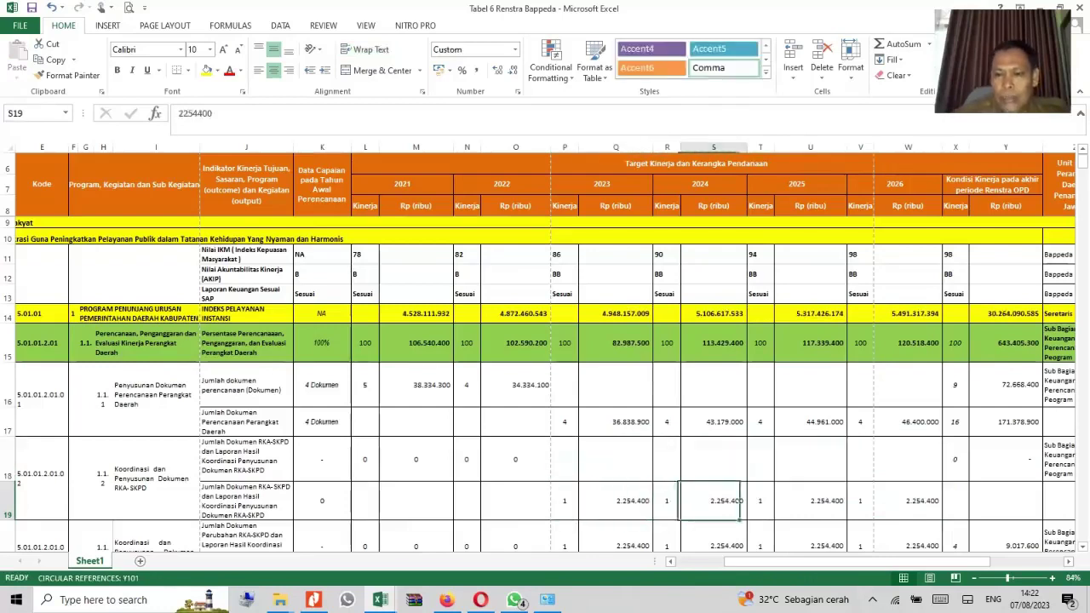
pyautogui.press('Up')
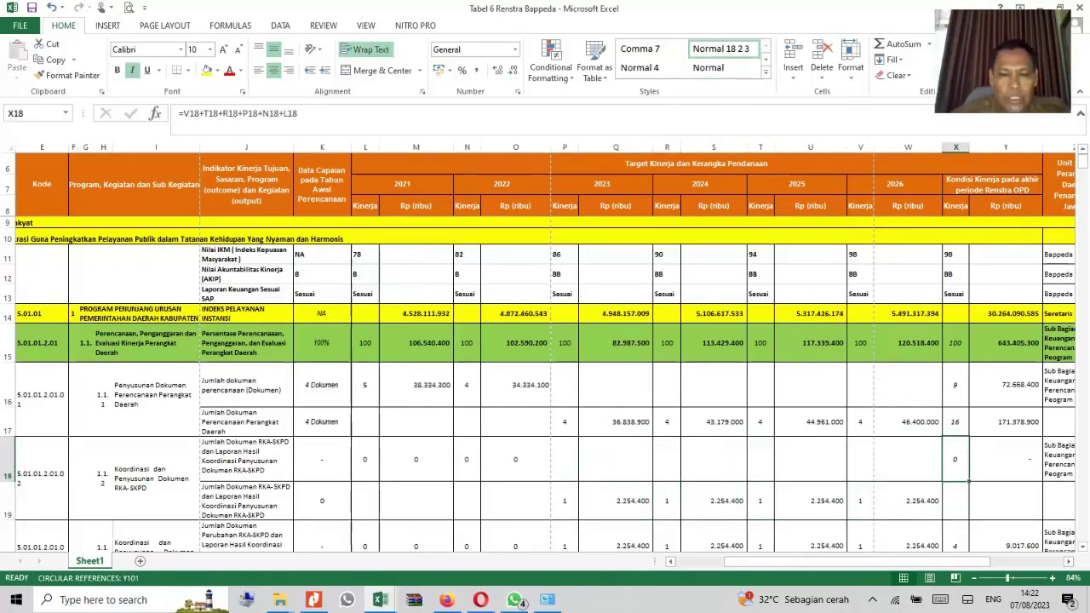
pyautogui.hotkey('shift', 'Right')
pyautogui.hotkey('ctrl', 'c')
pyautogui.press('Down')
pyautogui.press('Return')
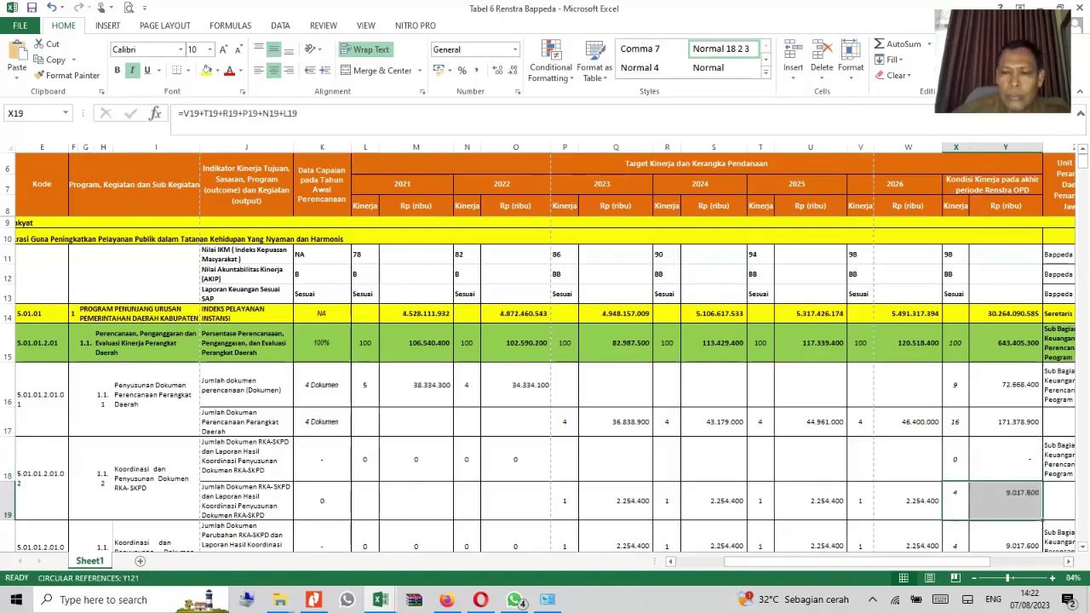
# Examine the Perubahan RKA-SKPD sub-activity's indicator in J20, and select the empty indicator cell J21
pyautogui.press('Down')
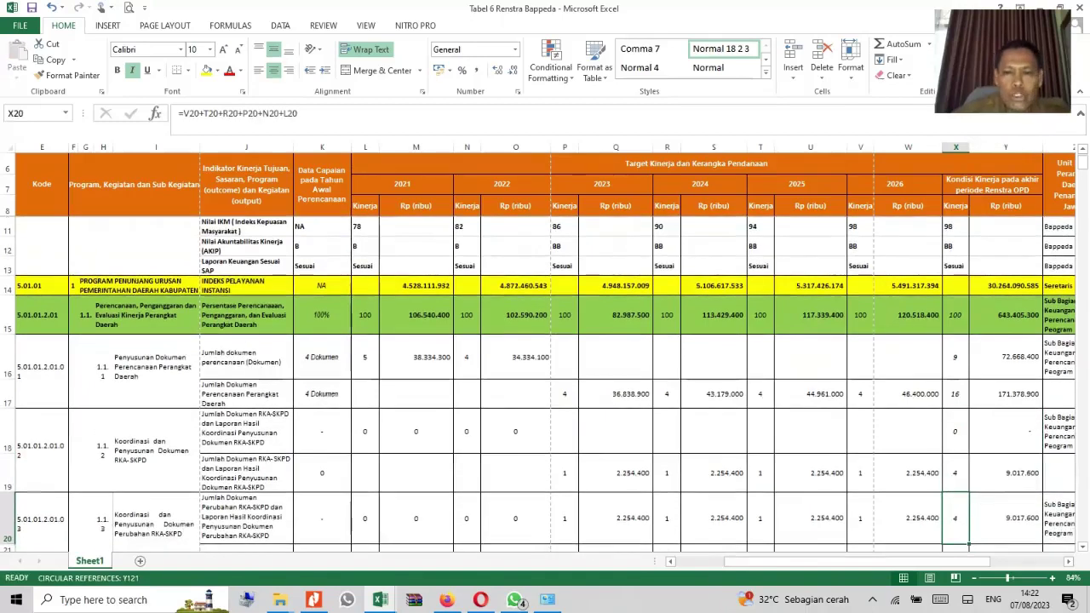
pyautogui.press('Down')
pyautogui.press('Left')
pyautogui.press('Left')
pyautogui.press('Left')
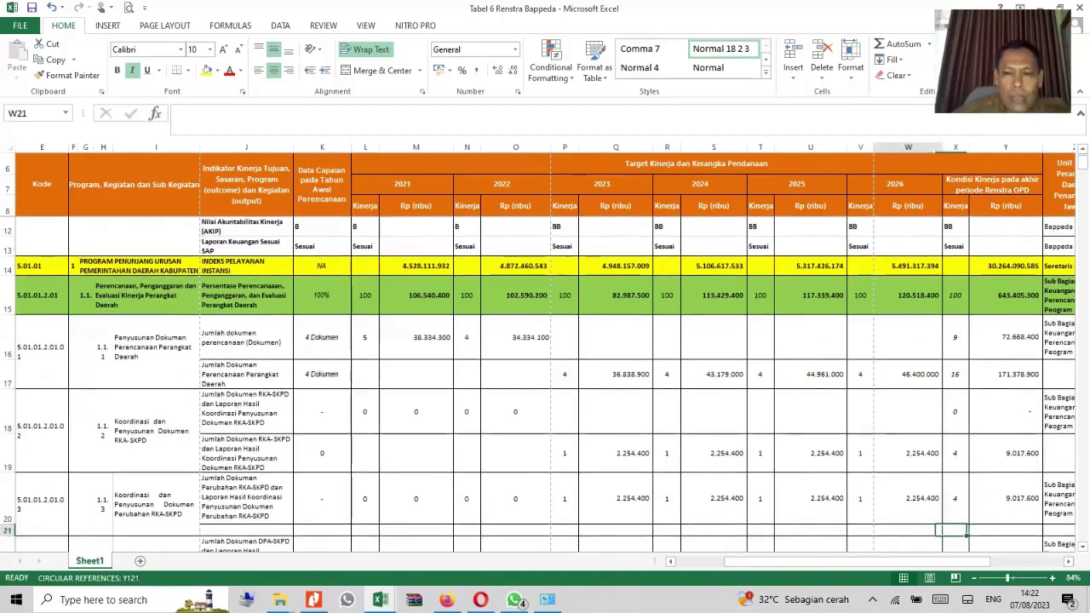
pyautogui.press('Left')
pyautogui.press('Left')
pyautogui.press('Left')
pyautogui.press('Left')
pyautogui.press('Left')
pyautogui.press('Left')
pyautogui.press('Left')
pyautogui.press('Left')
pyautogui.press('Left')
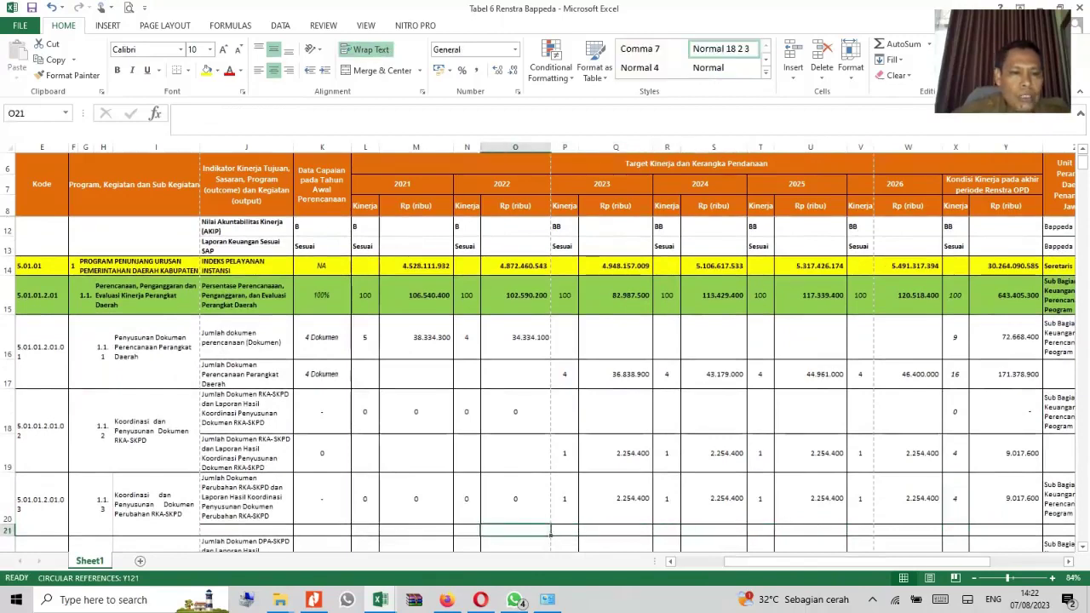
pyautogui.press('Left')
pyautogui.press('Left')
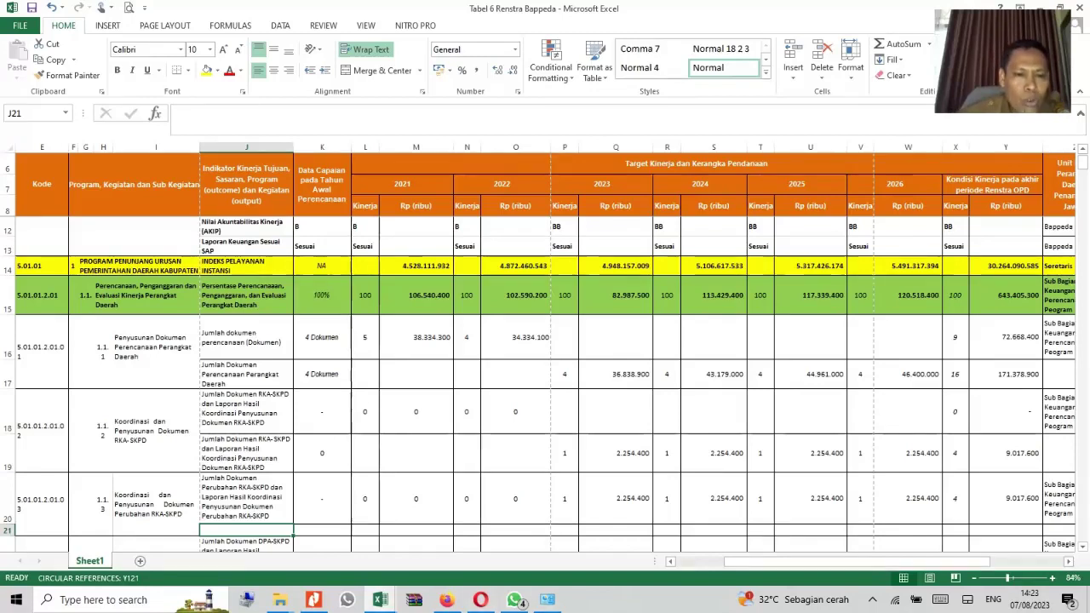
pyautogui.click(246, 498)
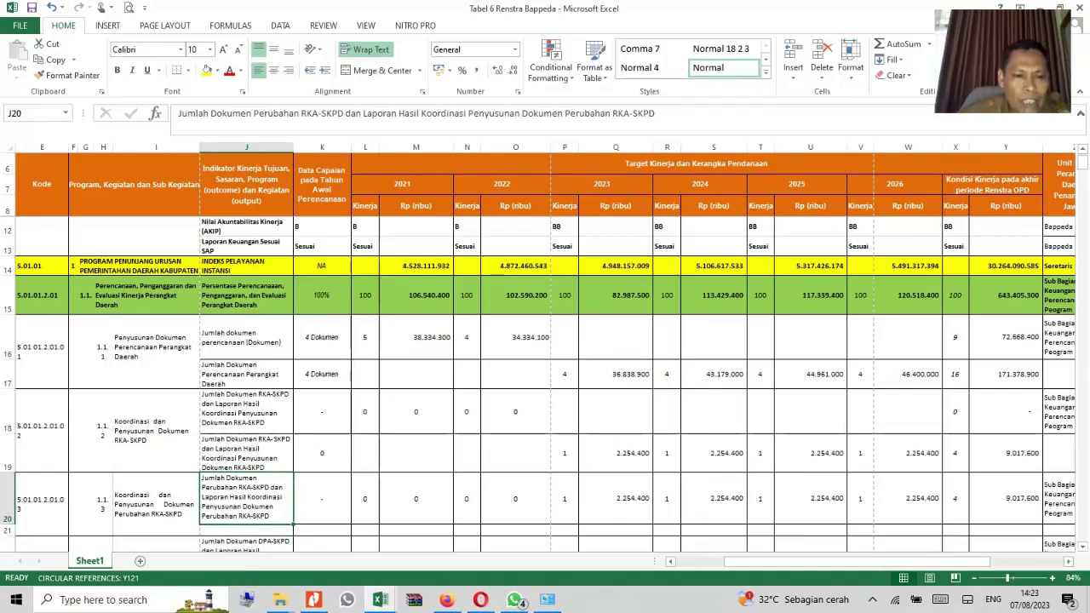
pyautogui.click(246, 530)
# Copy the Perubahan RKA-SKPD indicator text from H12 of the 2023 plan workbook into J21 of the Tabel 6 Renstra Bappeda workbook
pyautogui.moveTo(381, 600)
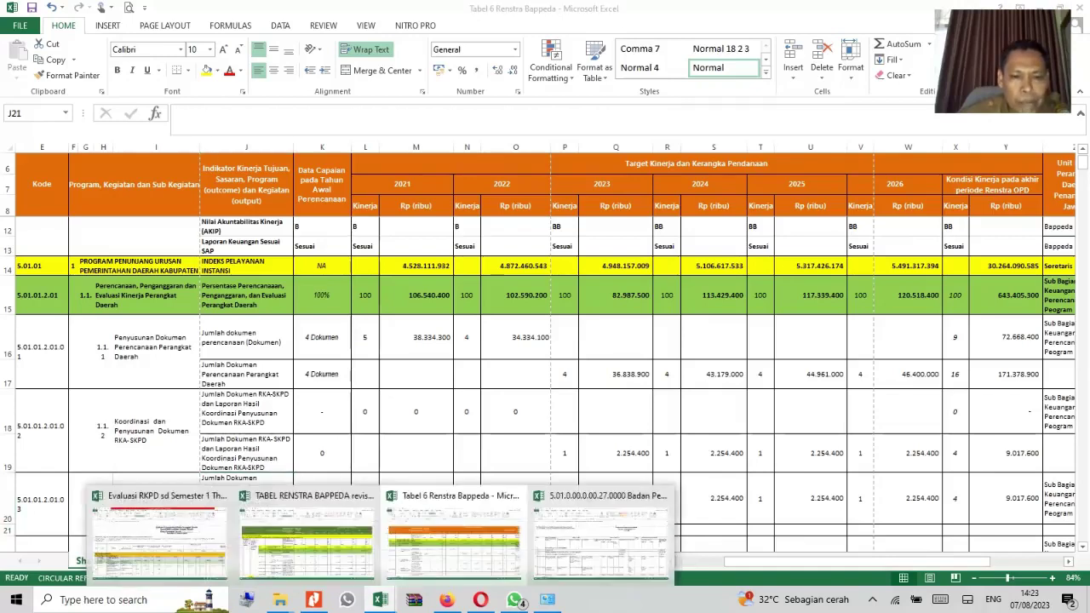
pyautogui.click(839, 575)
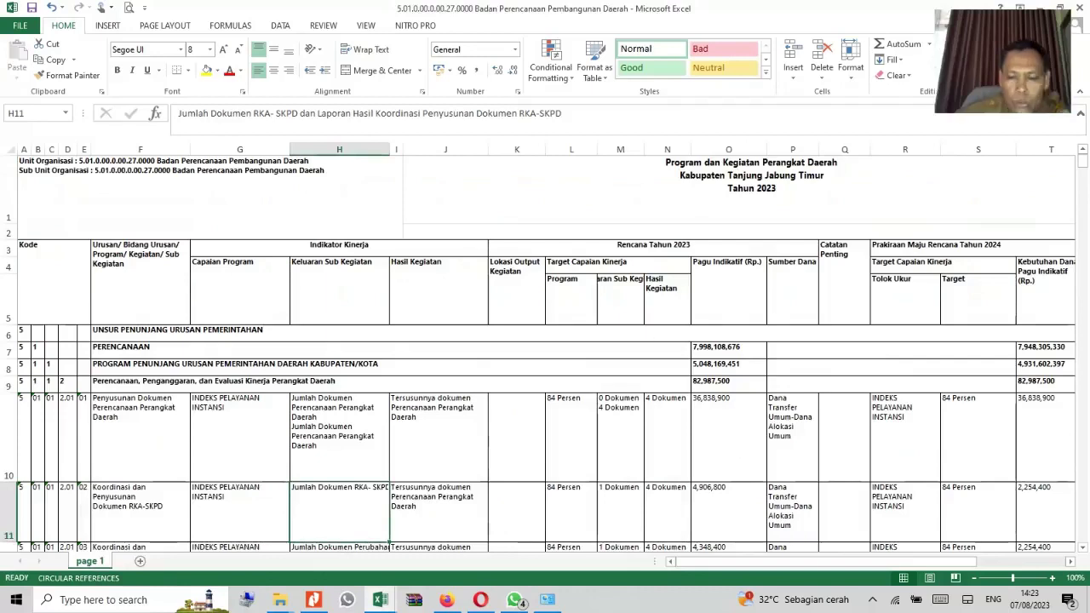
pyautogui.press('Down')
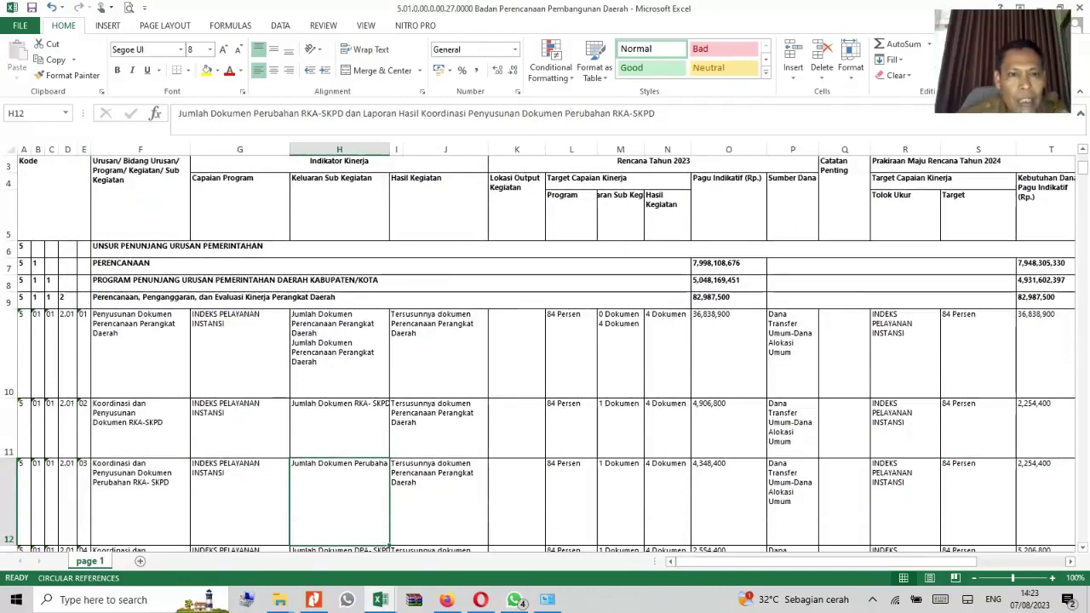
pyautogui.moveTo(655, 113); pyautogui.dragTo(178, 113)
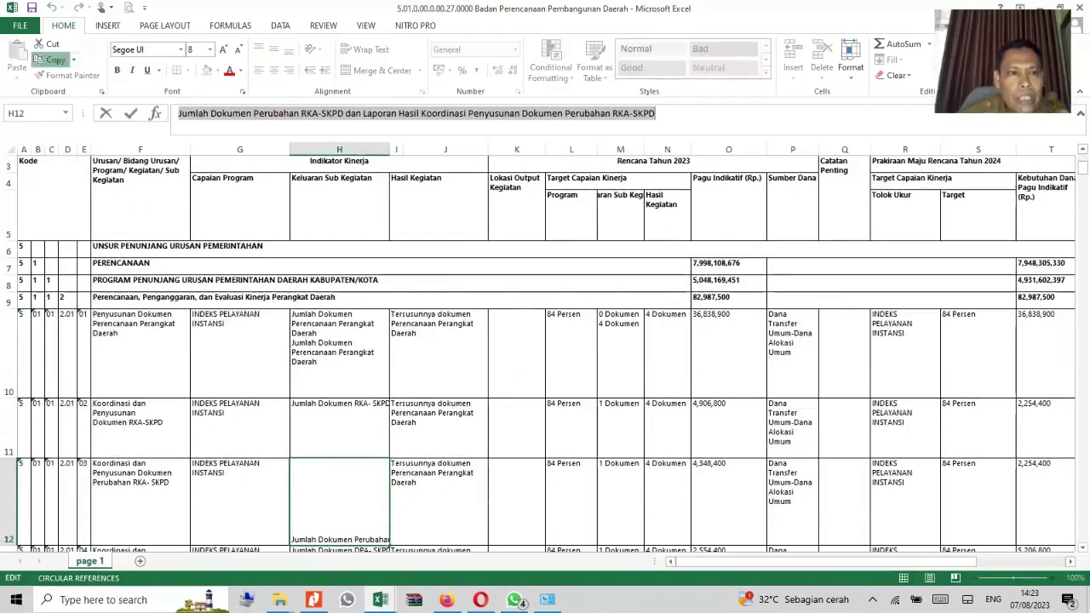
pyautogui.moveTo(380, 599)
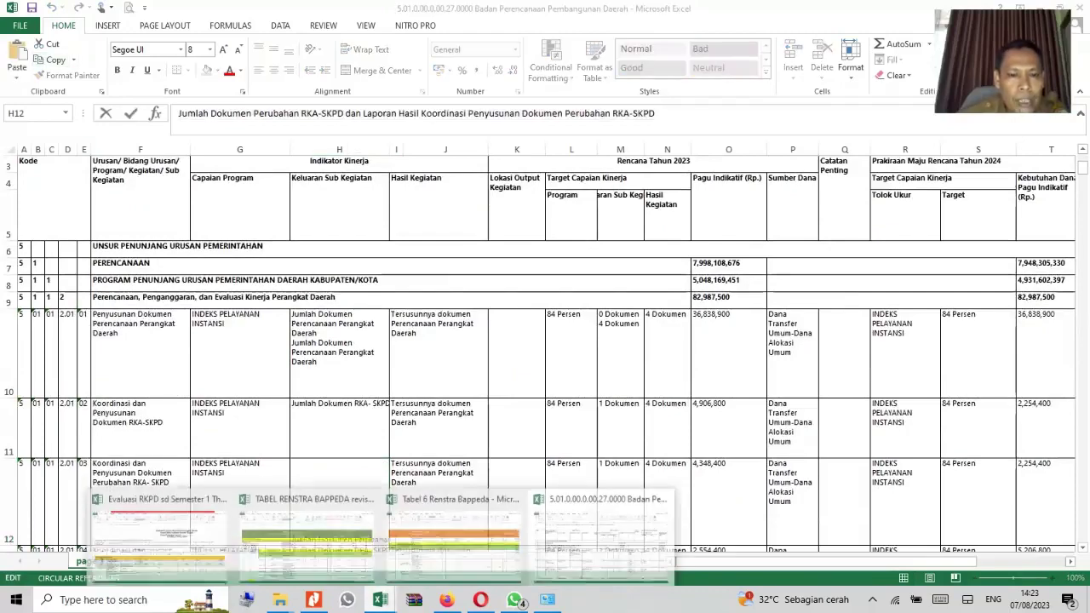
pyautogui.click(454, 532)
pyautogui.click(454, 536)
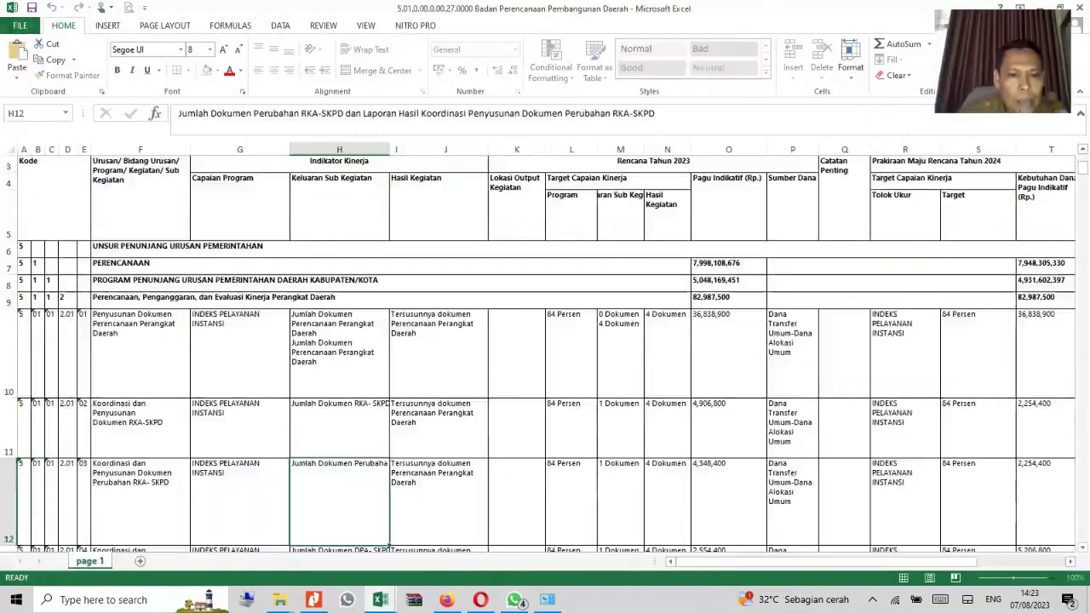
pyautogui.press('F2')
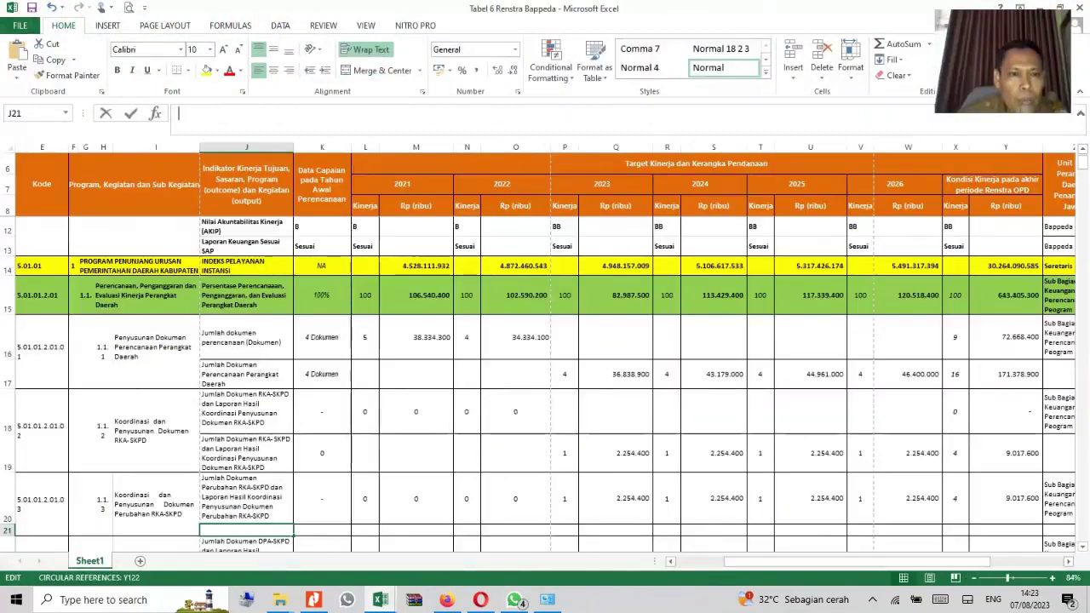
pyautogui.hotkey('ctrl', 'v')
pyautogui.hotkey('ctrl', 'Return')
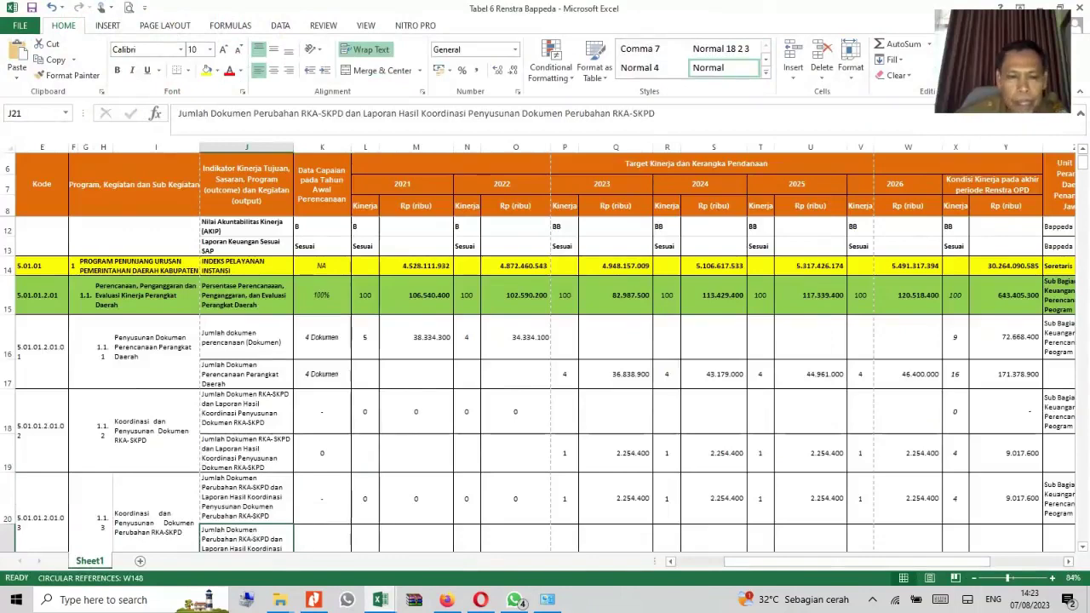
pyautogui.scroll(-2, 545, 383)
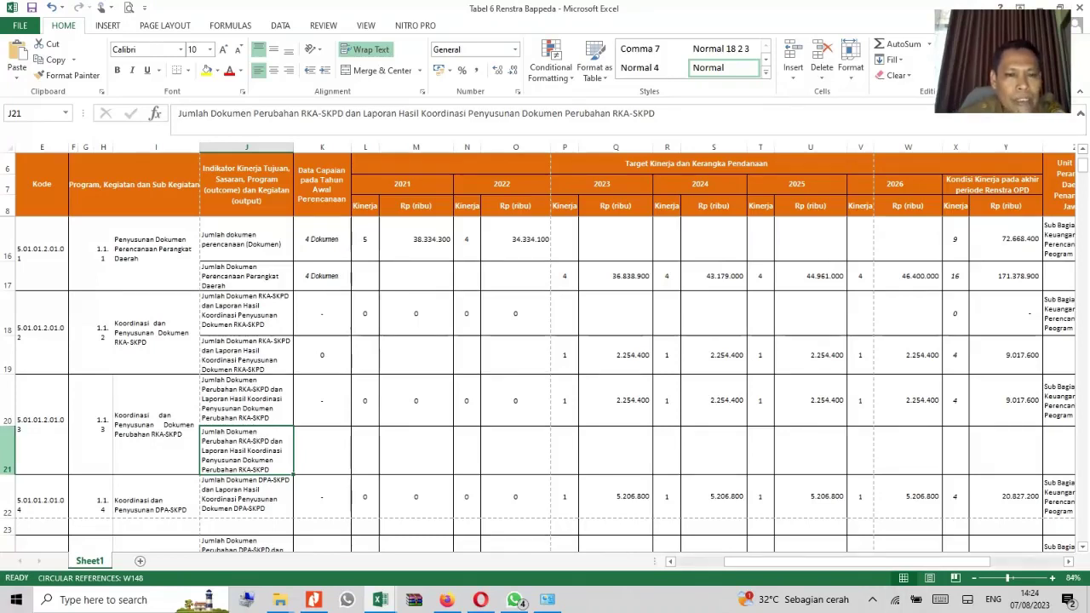
# Delete row 21, the second indicator row of the Perubahan RKA-SKPD sub-activity
pyautogui.click(8, 451)
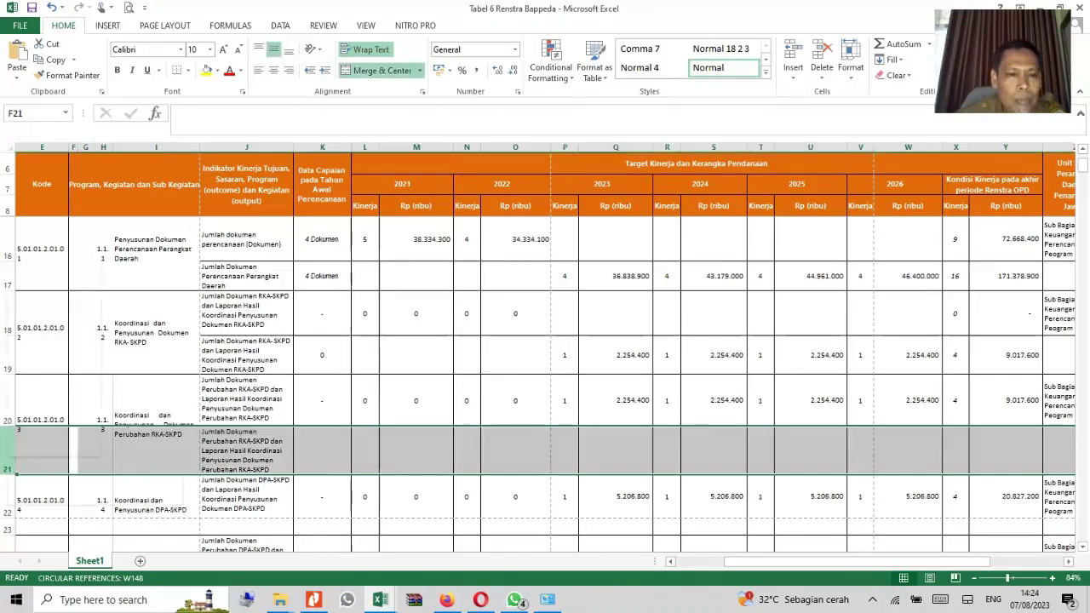
pyautogui.rightClick(8, 460)
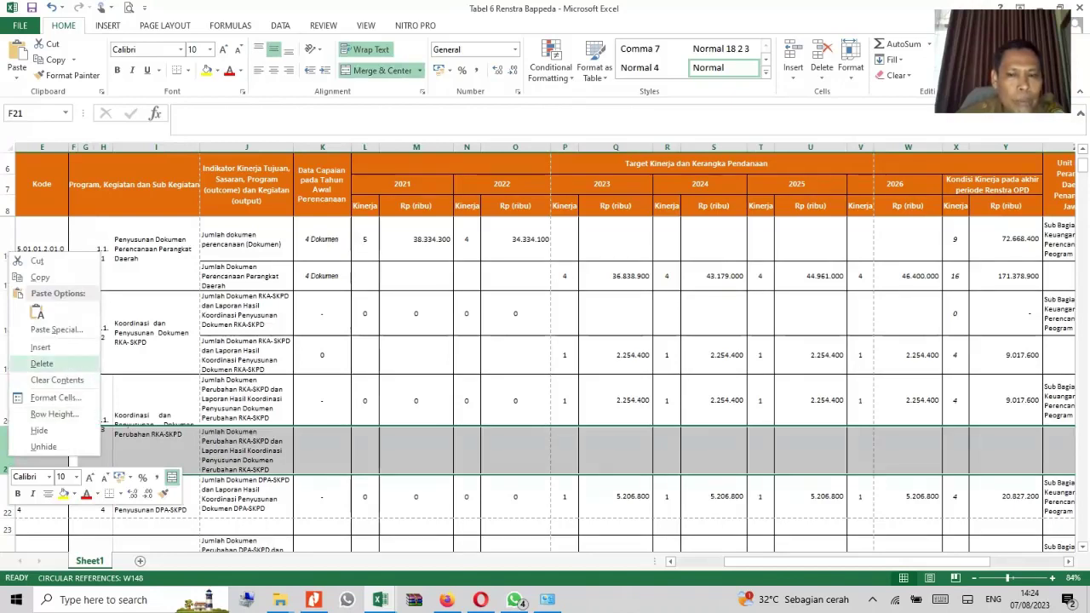
pyautogui.click(41, 362)
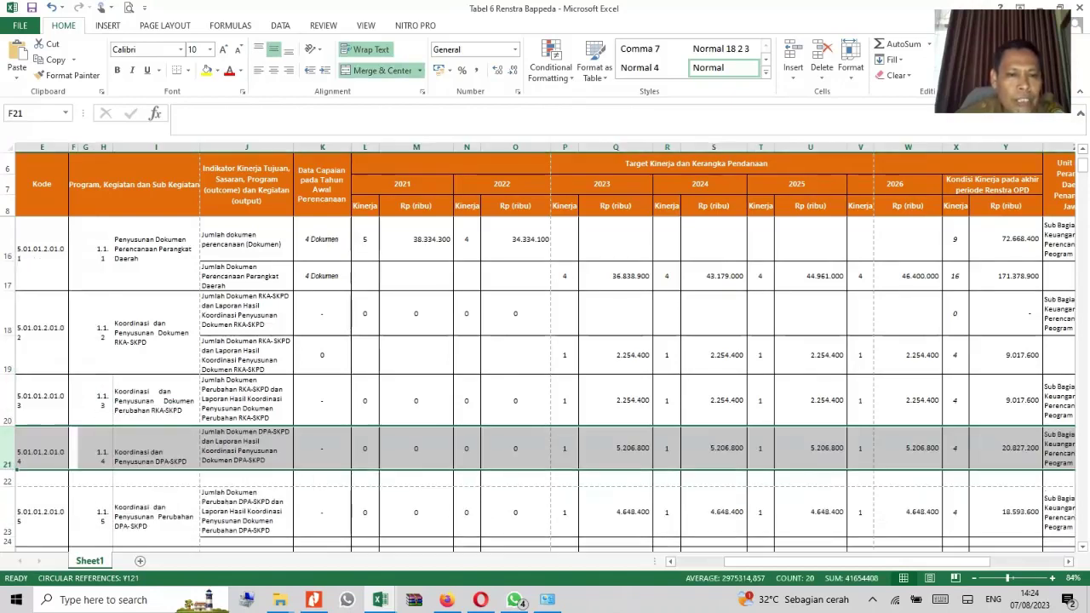
# Check the DPA-SKPD sub-activity and its indicator in row 21, and copy the matching indicator text from H13 of the 2023 plan workbook
pyautogui.click(246, 448)
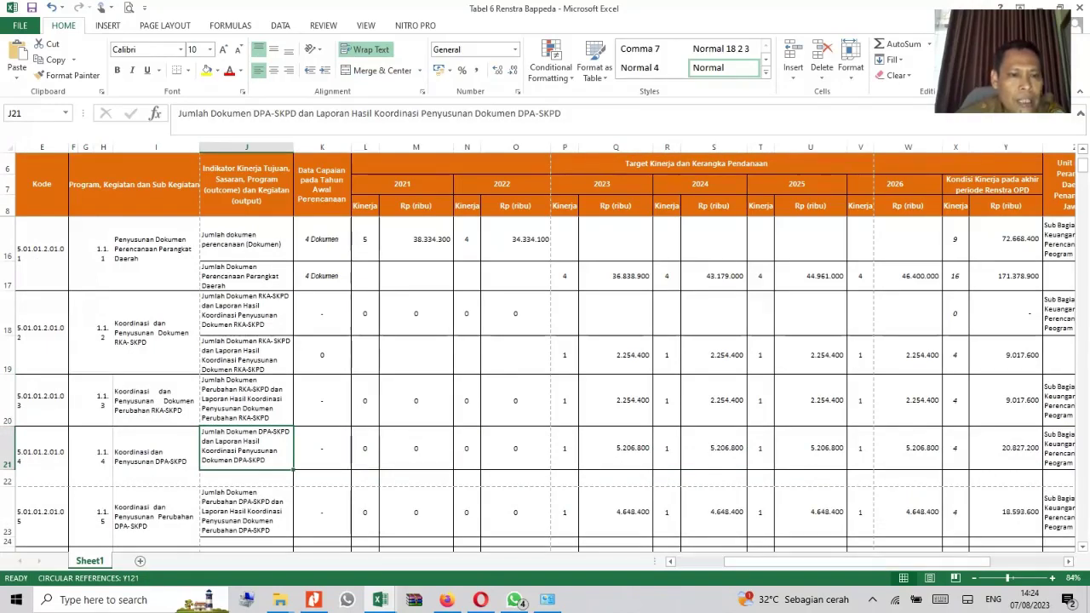
pyautogui.click(156, 456)
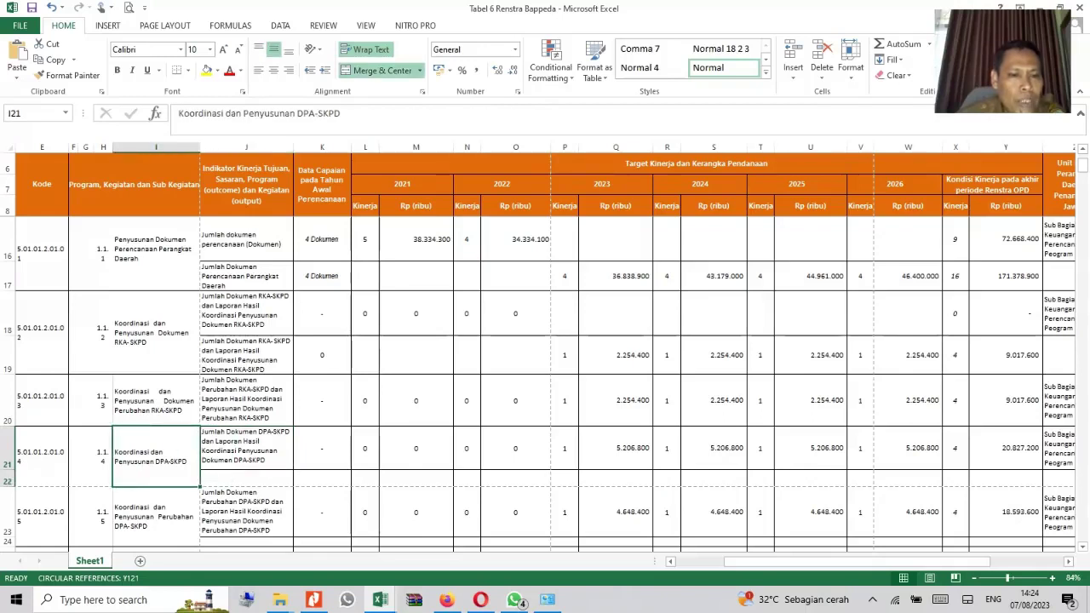
pyautogui.click(246, 448)
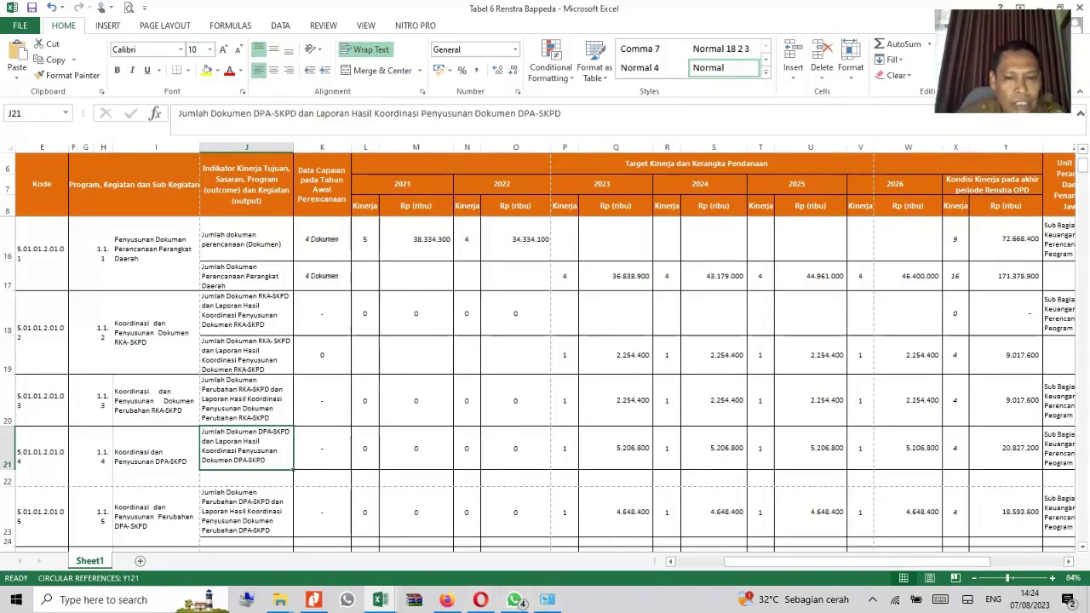
pyautogui.click(548, 599)
pyautogui.click(380, 599)
pyautogui.click(601, 532)
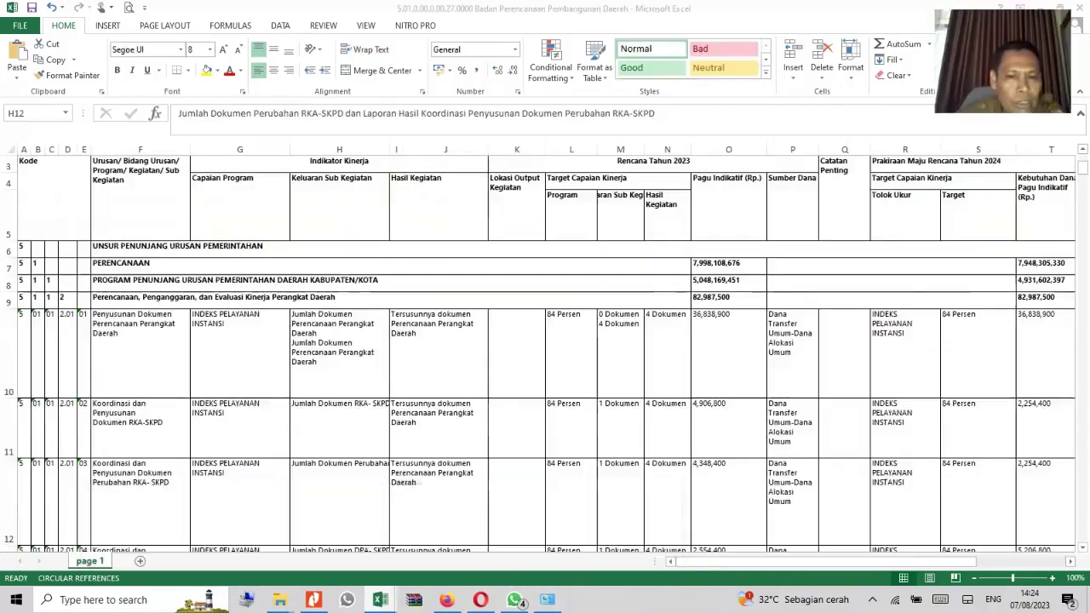
pyautogui.press('Down')
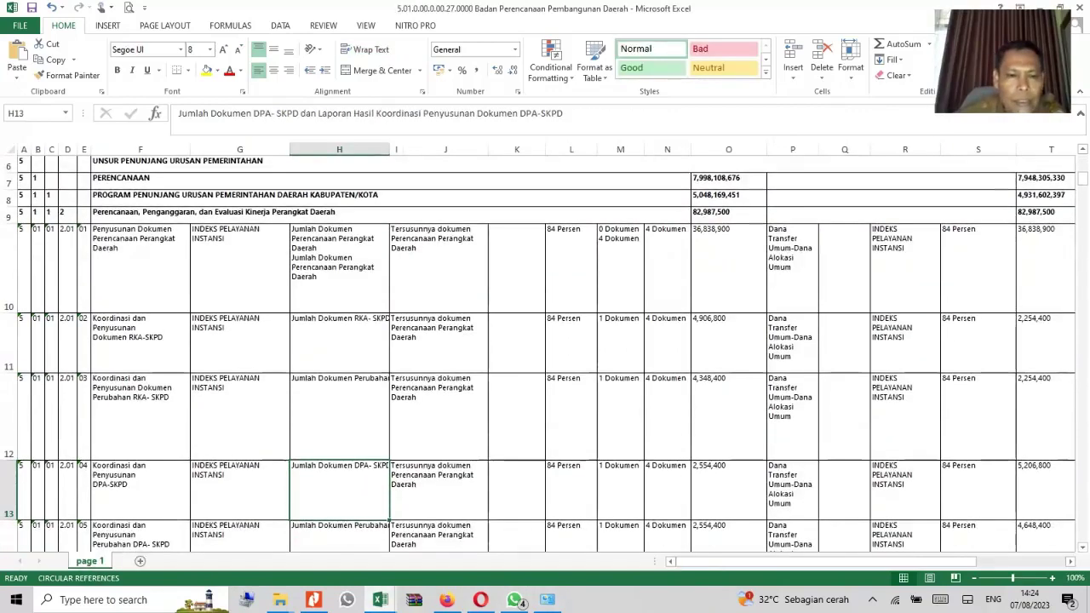
pyautogui.moveTo(178, 113); pyautogui.dragTo(564, 113)
pyautogui.press('super+c')
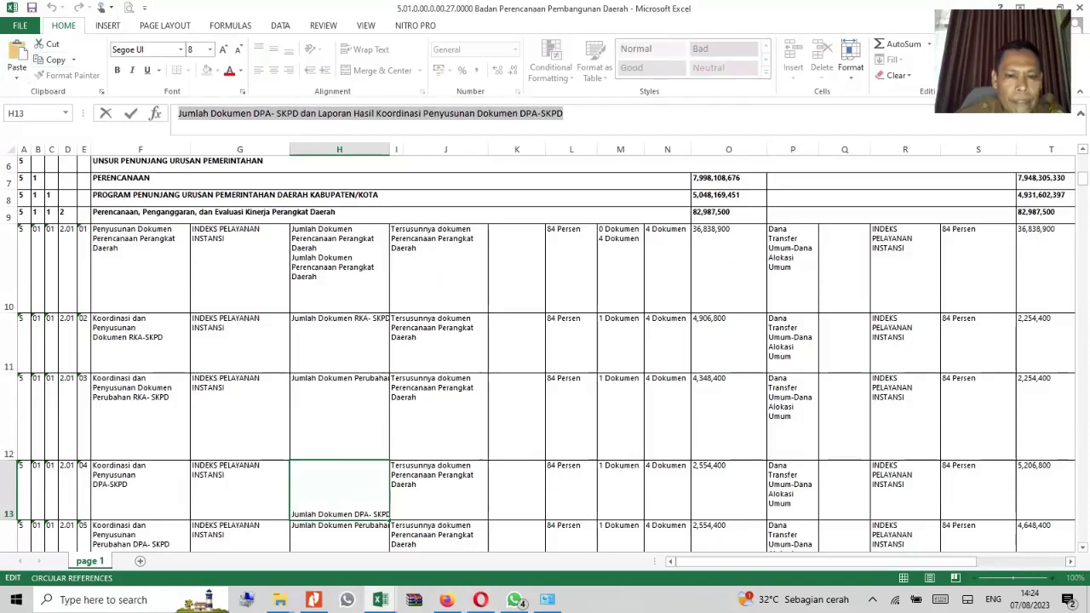
# Paste the DPA-SKPD indicator into J22 of the Tabel 6 Renstra Bappeda workbook, wrap its text and fit the row height to it
pyautogui.moveTo(379, 599)
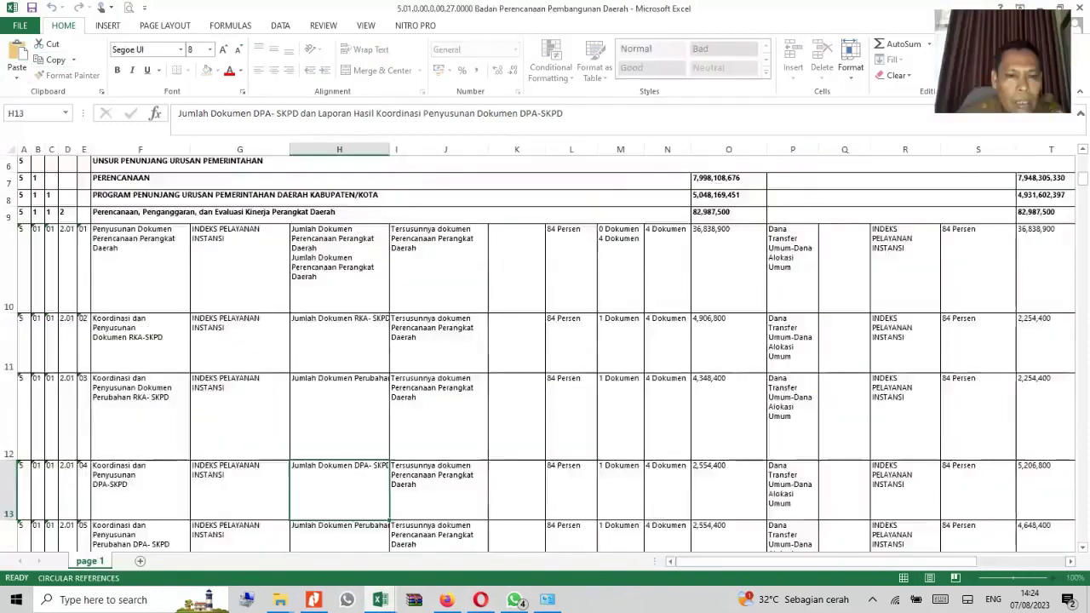
pyautogui.click(460, 566)
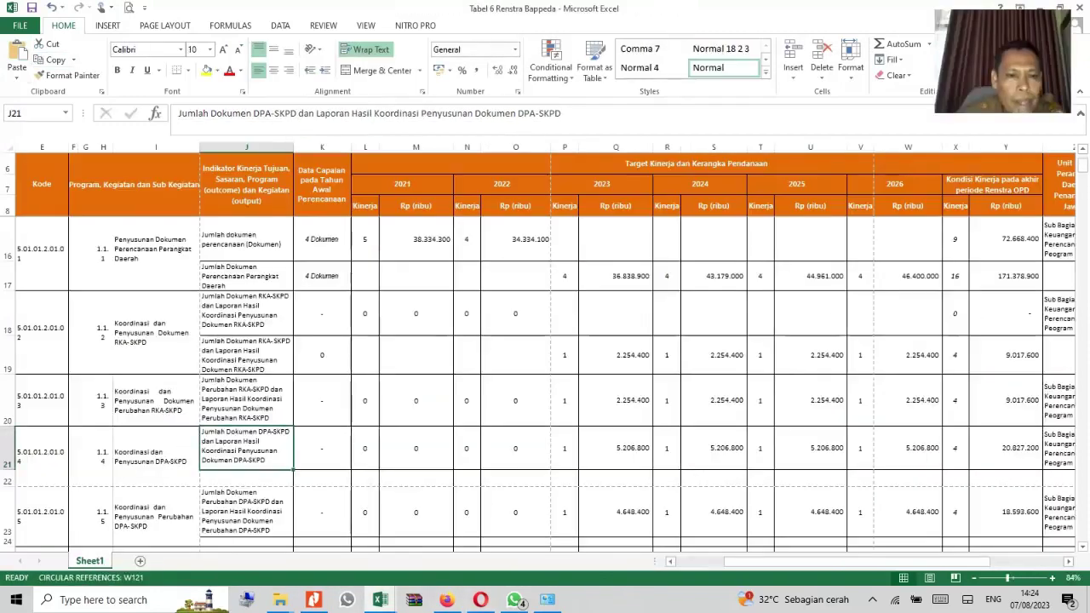
pyautogui.click(246, 479)
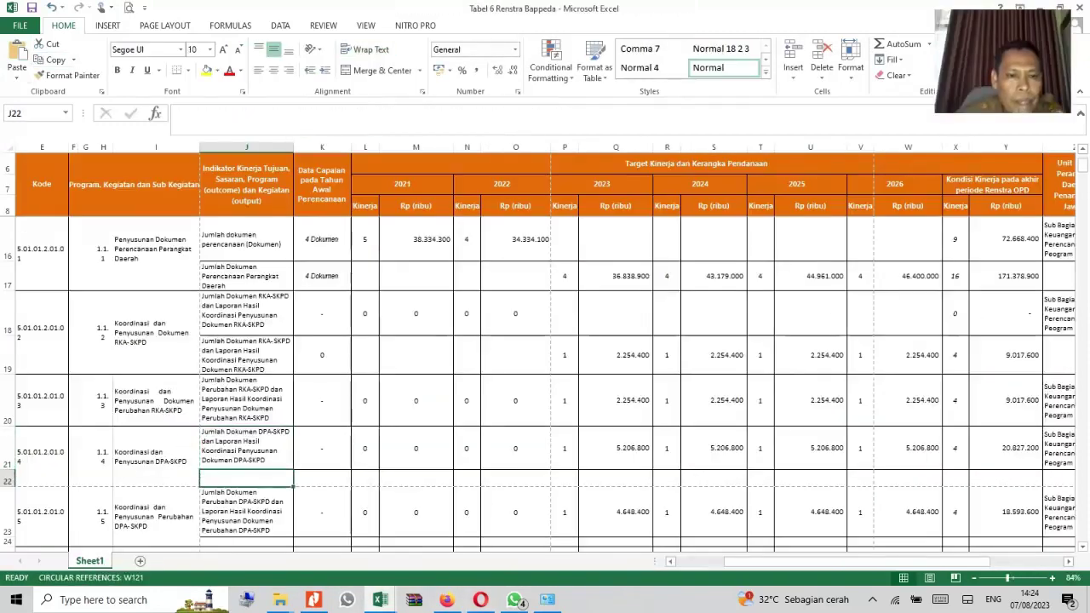
pyautogui.click(256, 115)
pyautogui.click(17, 51)
pyautogui.click(415, 400)
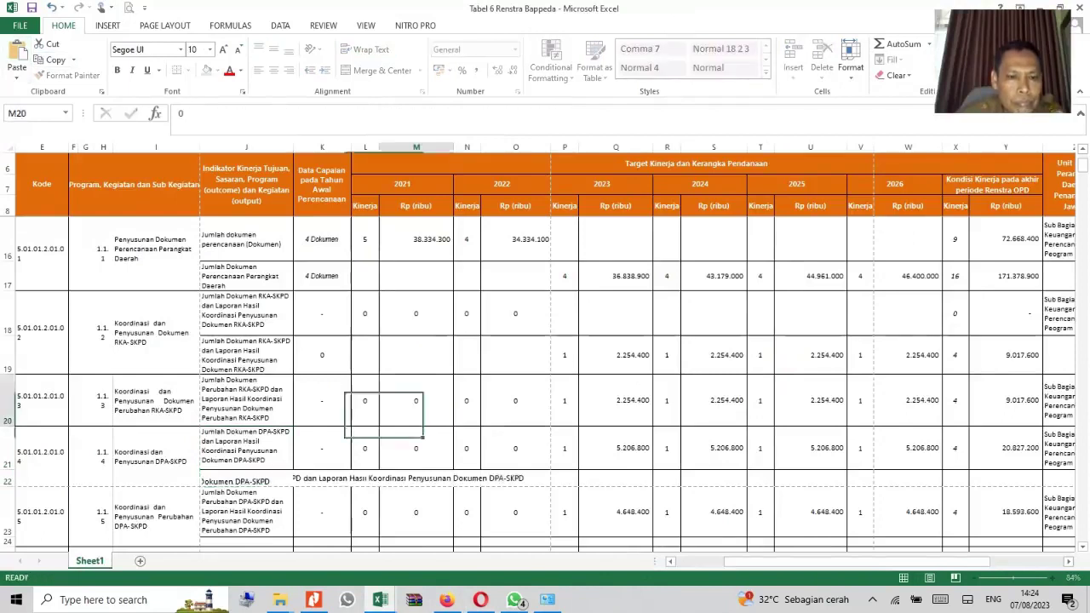
pyautogui.click(246, 478)
pyautogui.click(366, 49)
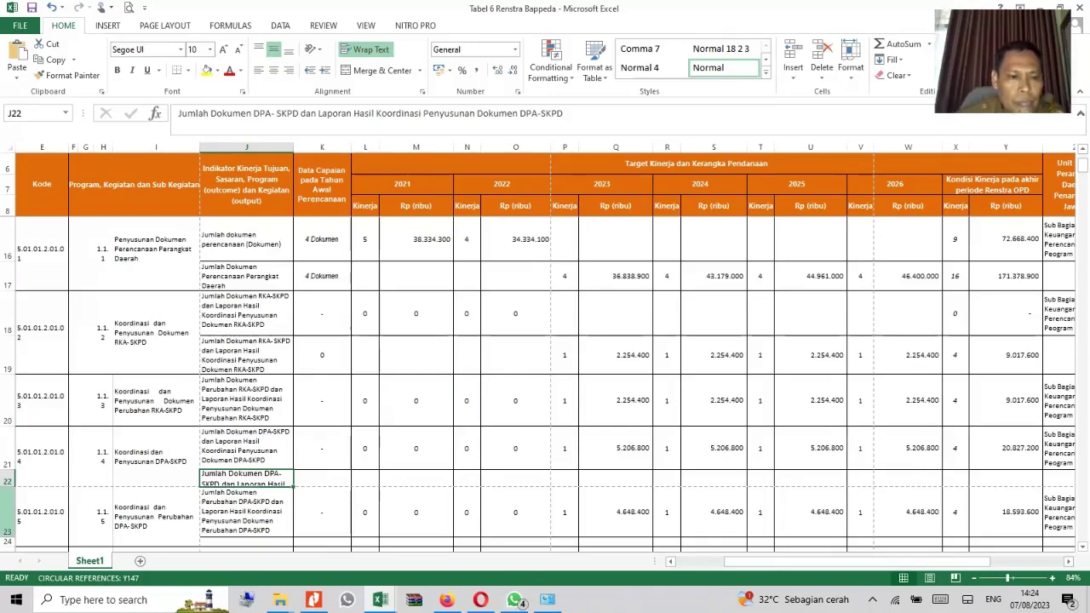
pyautogui.doubleClick(8, 487)
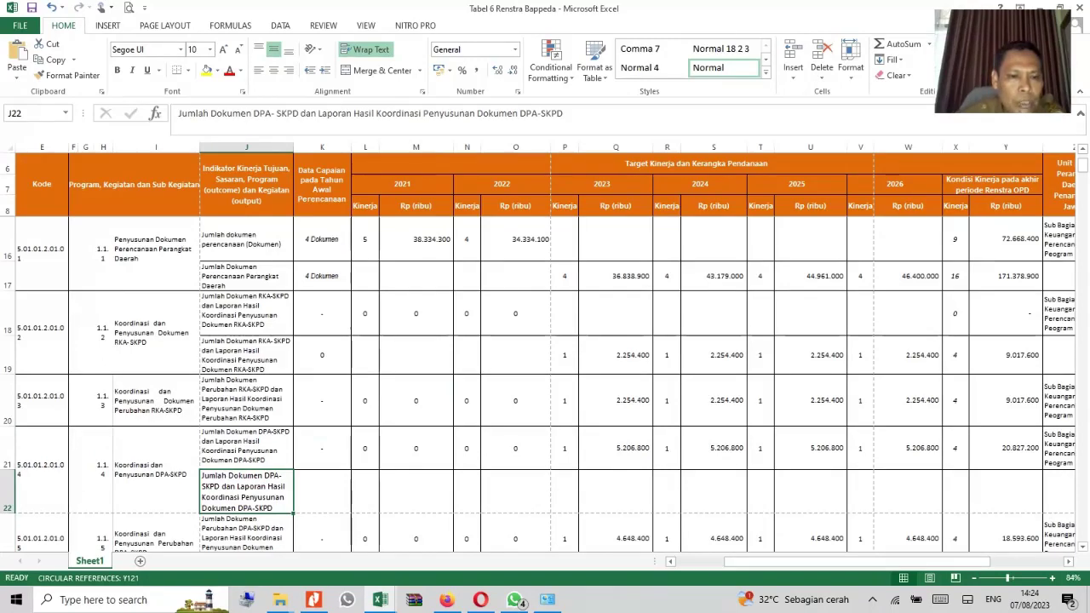
# Delete row 22, the second indicator row of the DPA-SKPD sub-activity
pyautogui.click(7, 492)
pyautogui.rightClick(7, 491)
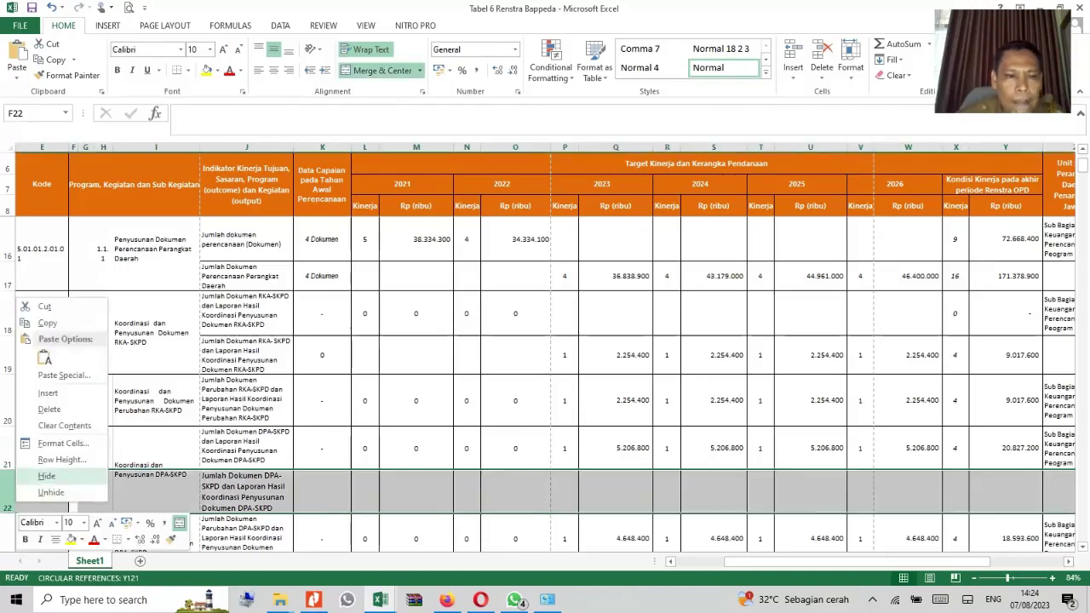
pyautogui.click(48, 409)
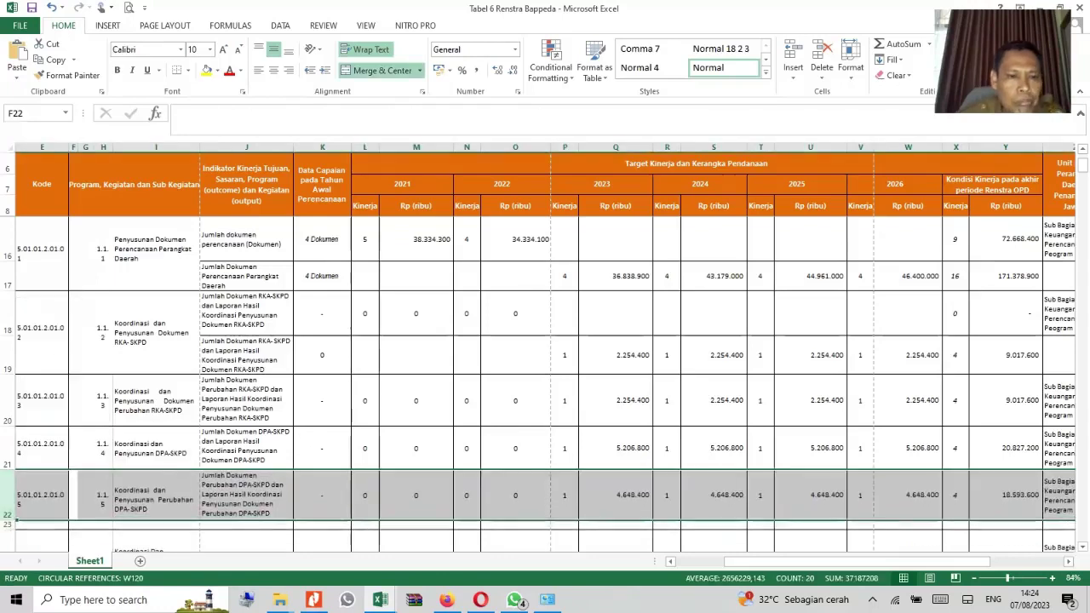
# Select the empty indicator cell J23 and copy the Perubahan DPA-SKPD indicator text from H14 of the 2023 plan workbook
pyautogui.click(247, 495)
pyautogui.press('Down')
pyautogui.press('Down')
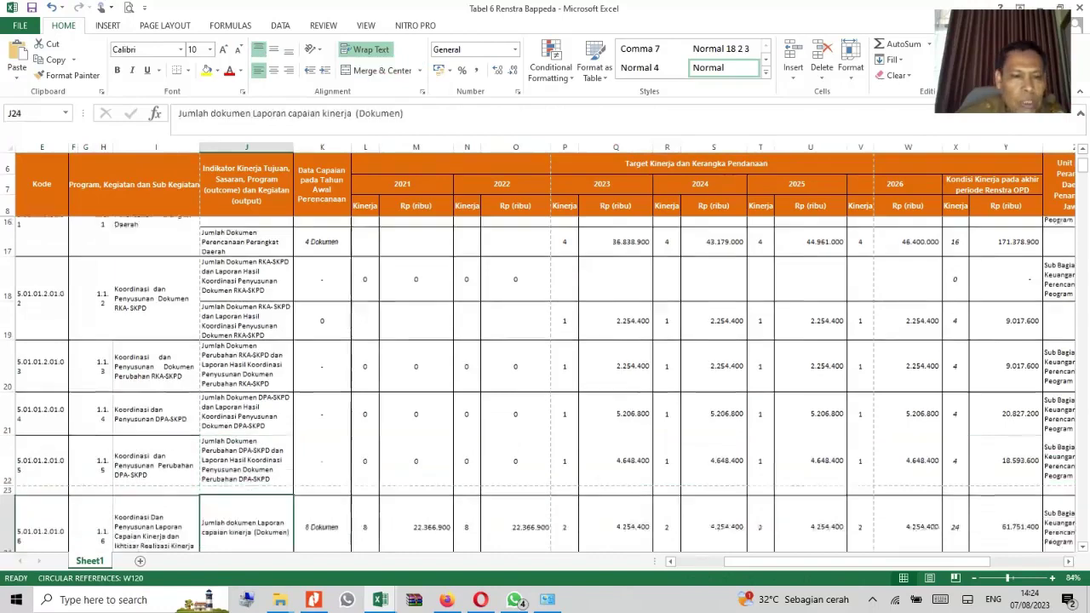
pyautogui.press('Up')
pyautogui.press('Left')
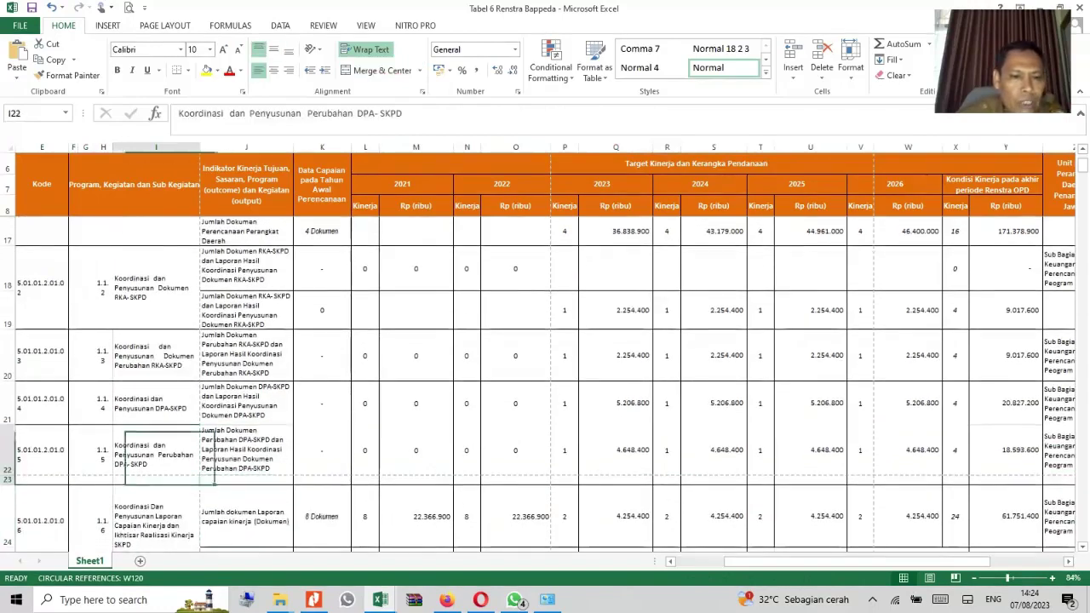
pyautogui.press('Right')
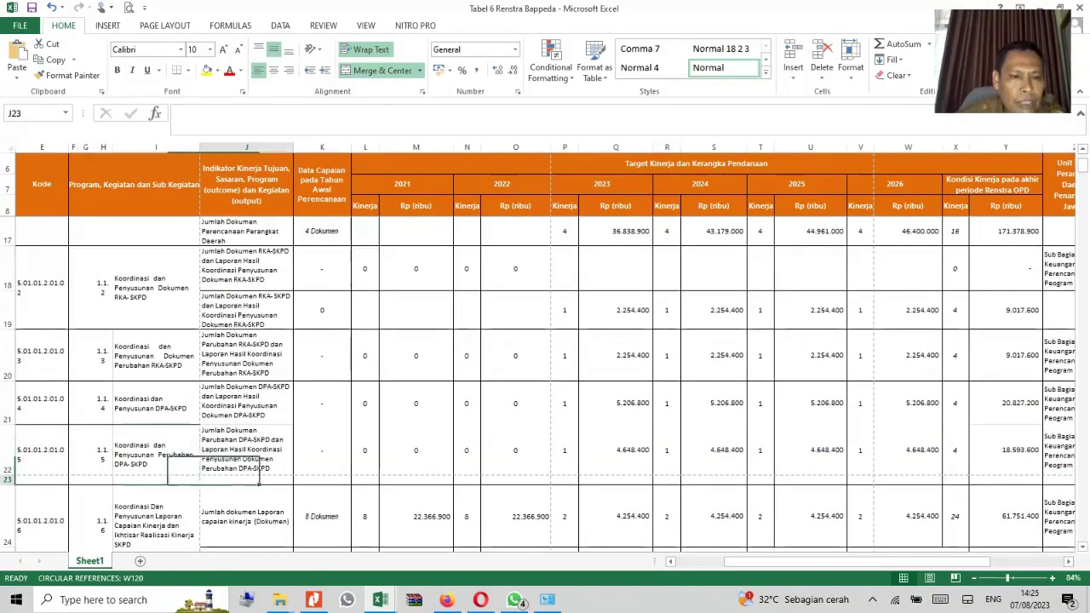
pyautogui.moveTo(380, 600)
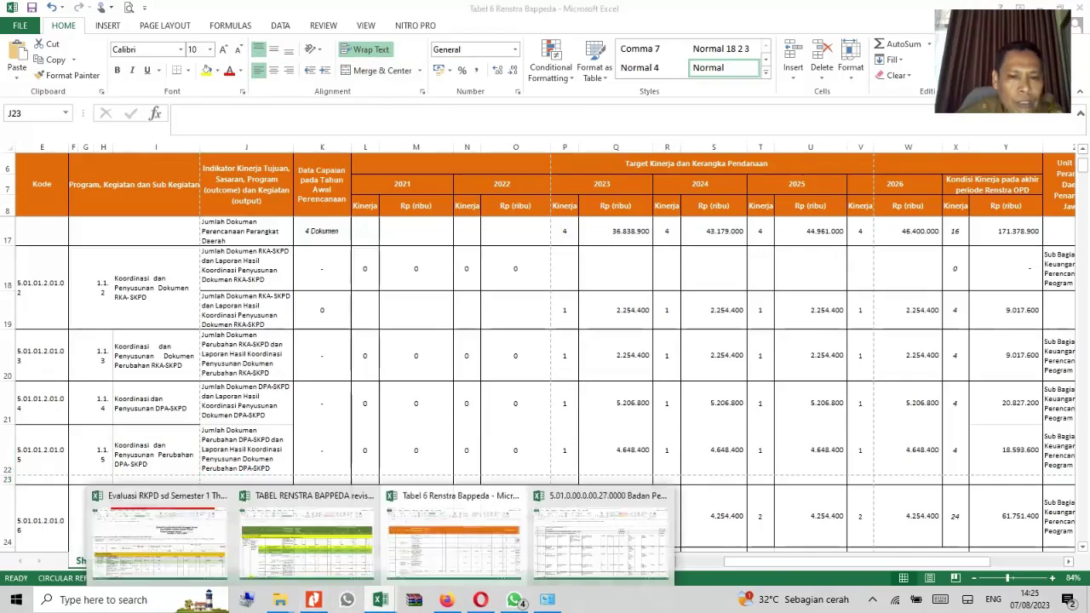
pyautogui.click(613, 545)
pyautogui.press('Down')
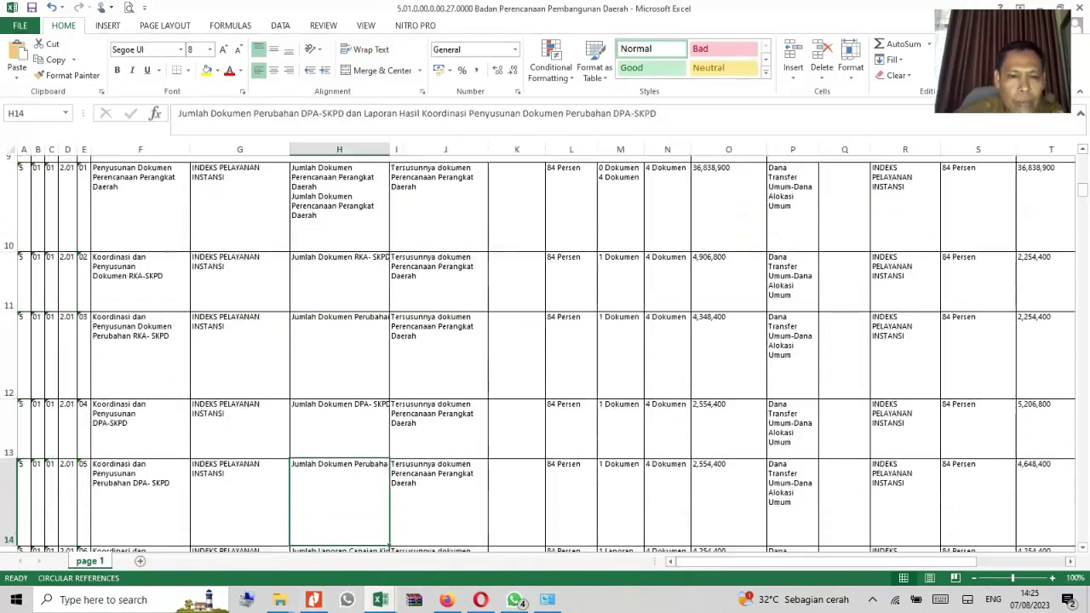
pyautogui.moveTo(658, 113); pyautogui.dragTo(178, 113)
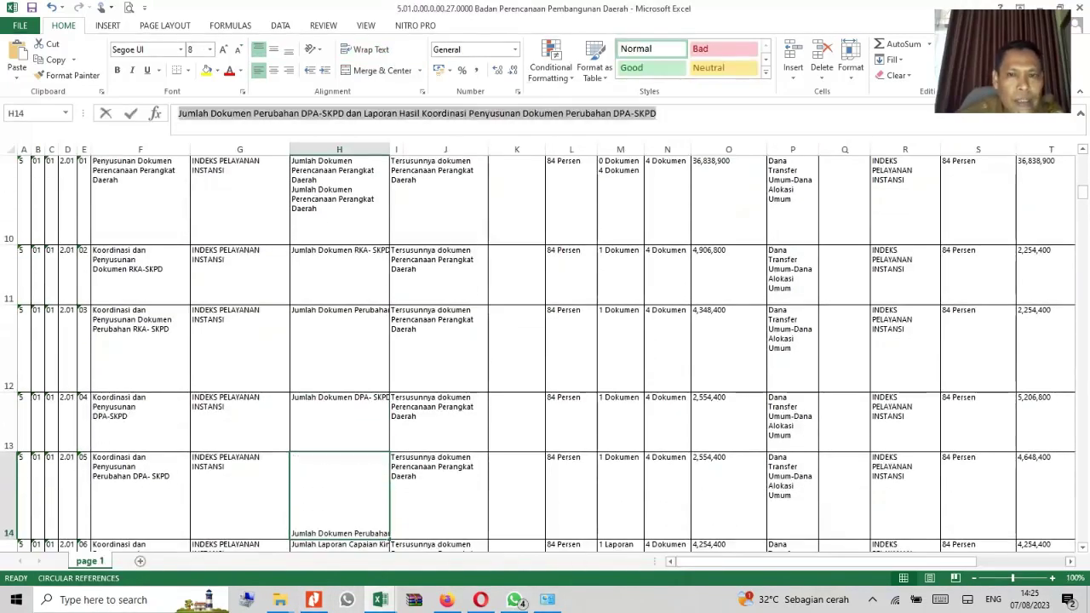
pyautogui.click(55, 60)
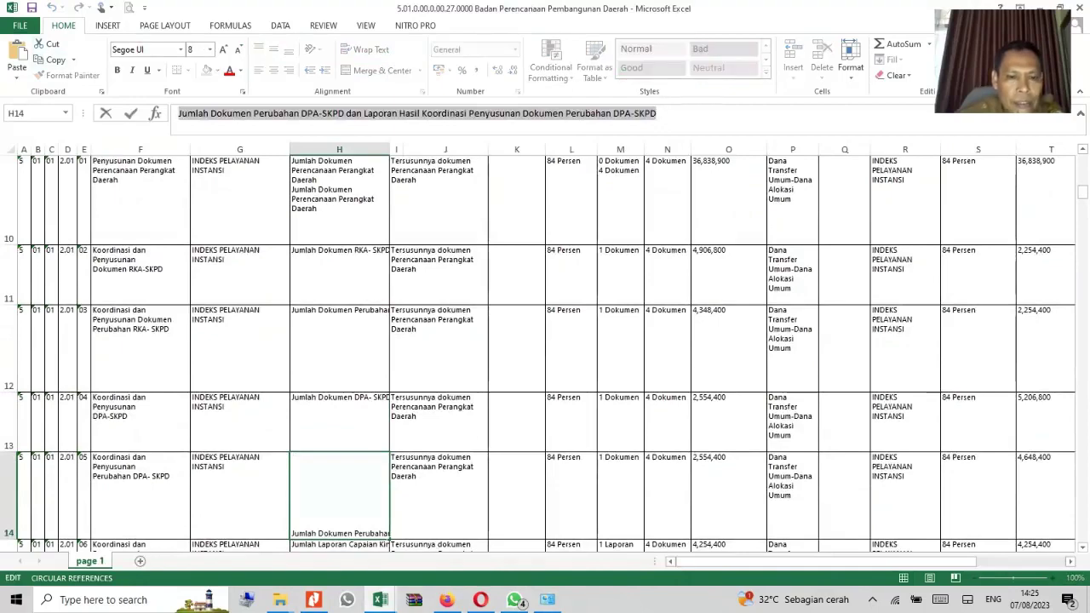
# Paste the Perubahan DPA-SKPD indicator into J23 of the Tabel 6 Renstra Bappeda workbook and fit the row height to it
pyautogui.moveTo(379, 599)
pyautogui.click(456, 562)
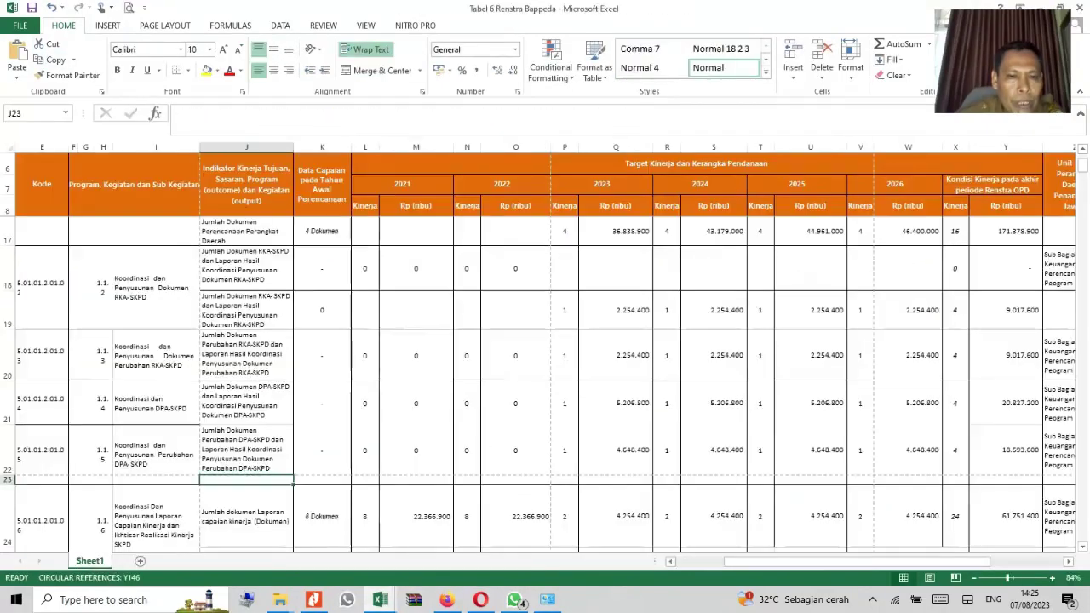
pyautogui.click(247, 114)
pyautogui.click(16, 51)
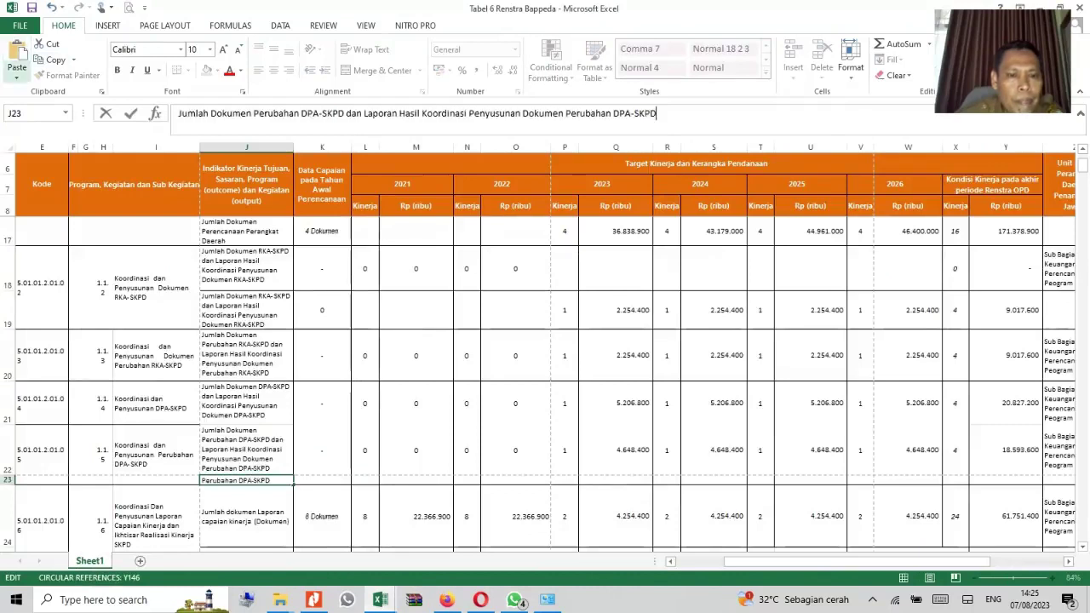
pyautogui.hotkey('ctrl', 'Return')
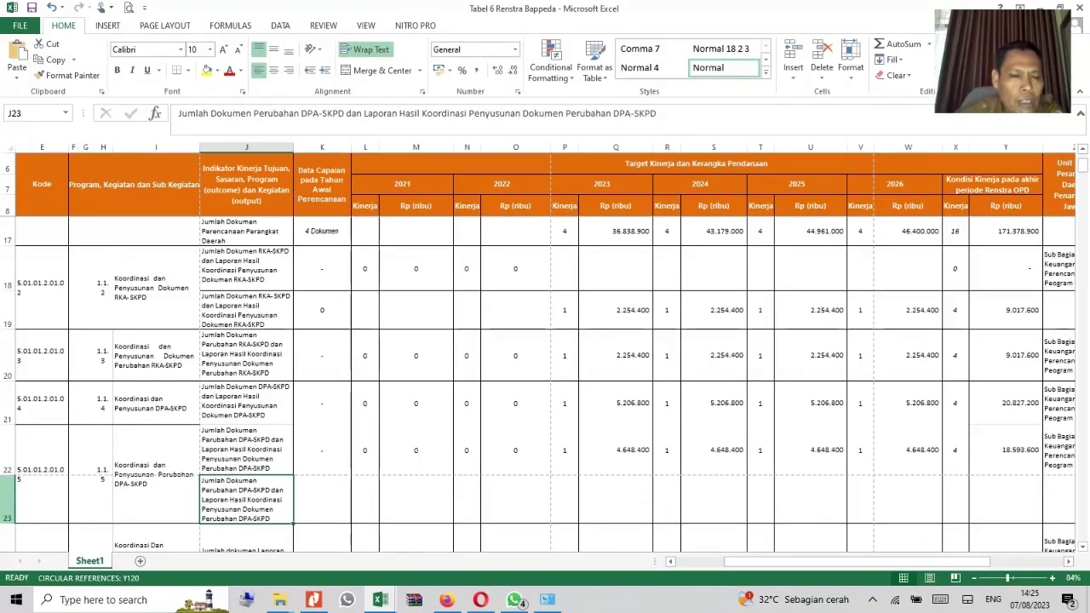
# Delete row 23, the second indicator row of the Perubahan DPA-SKPD sub-activity
pyautogui.click(8, 502)
pyautogui.rightClick(7, 506)
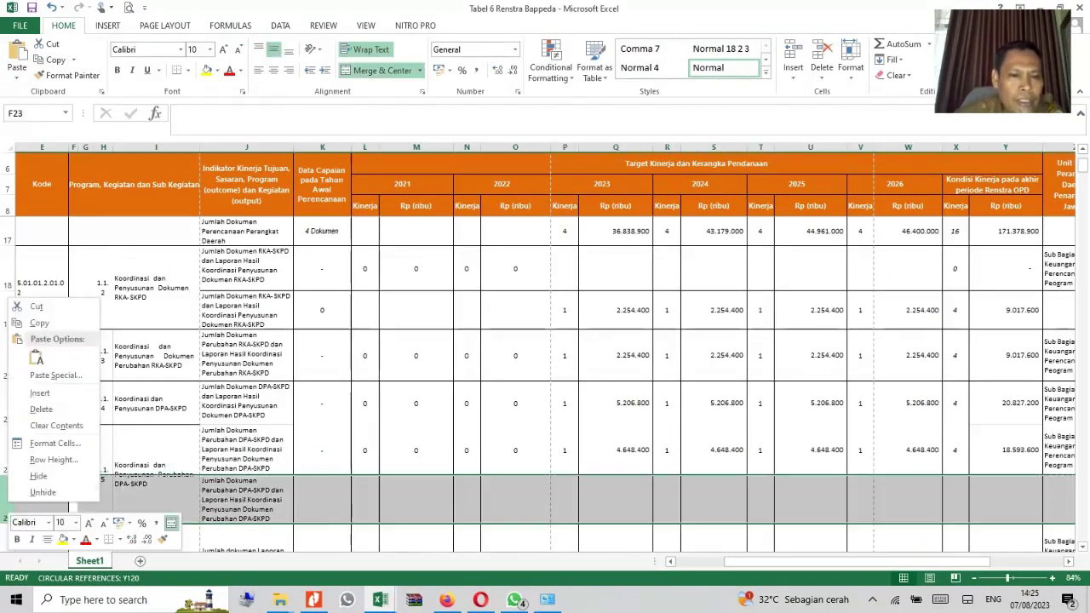
pyautogui.click(41, 409)
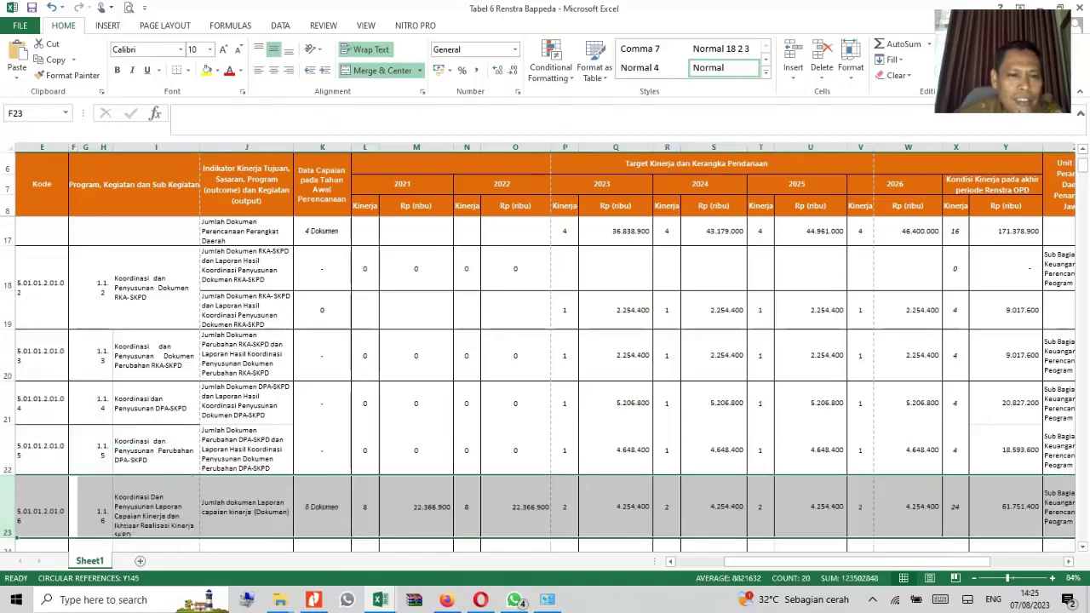
# Check the Laporan Capaian Kinerja sub-activity and its indicator in row 23, and copy the matching indicator text from H15 of the 2023 plan workbook
pyautogui.click(247, 449)
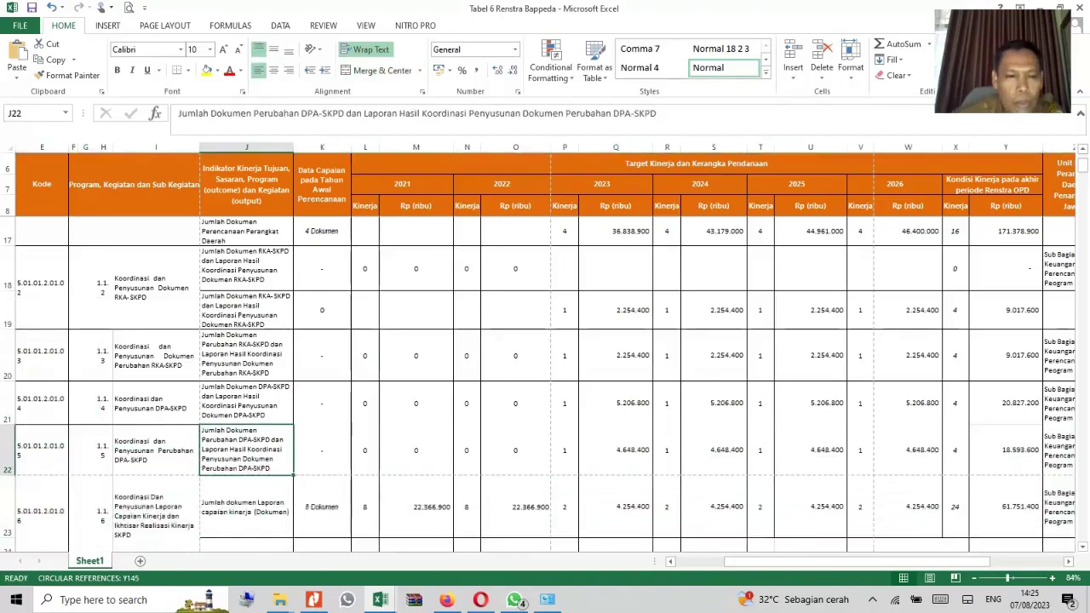
pyautogui.press('Down')
pyautogui.press('Down')
pyautogui.press('Down')
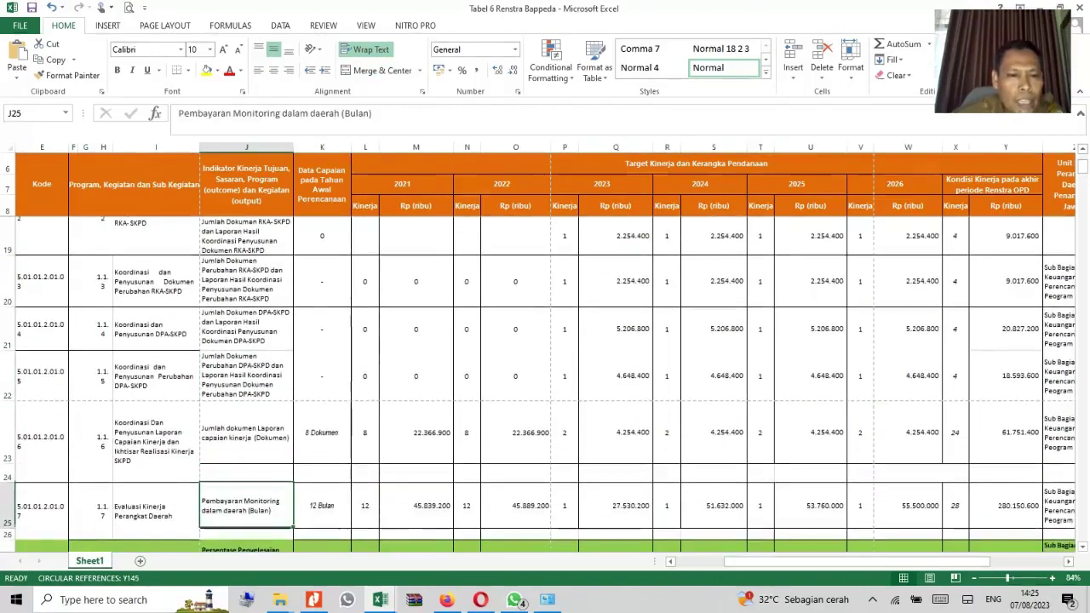
pyautogui.press('Up')
pyautogui.press('Left')
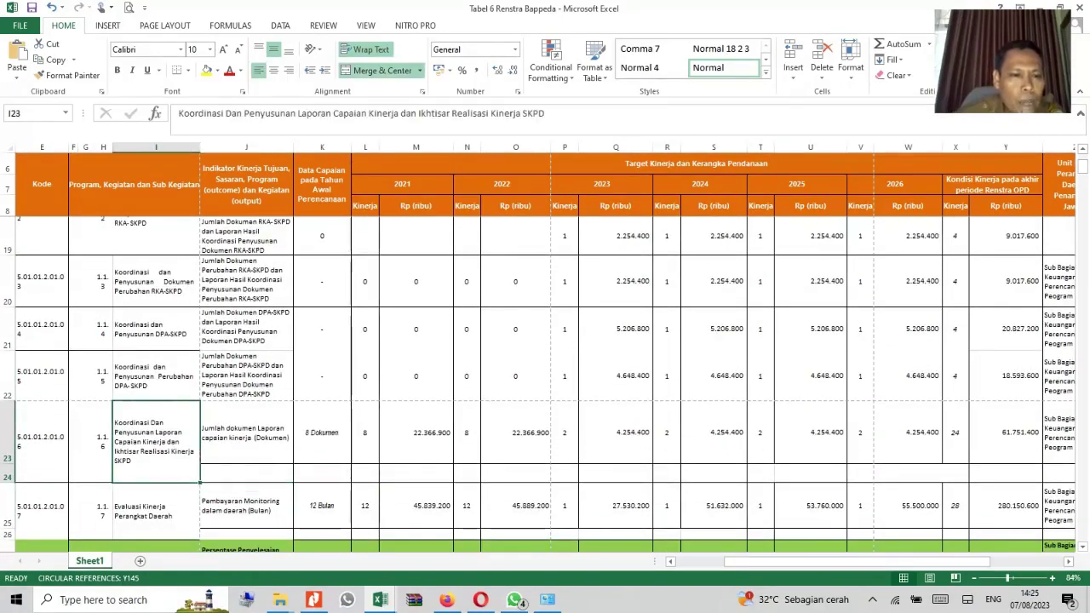
pyautogui.press('Right')
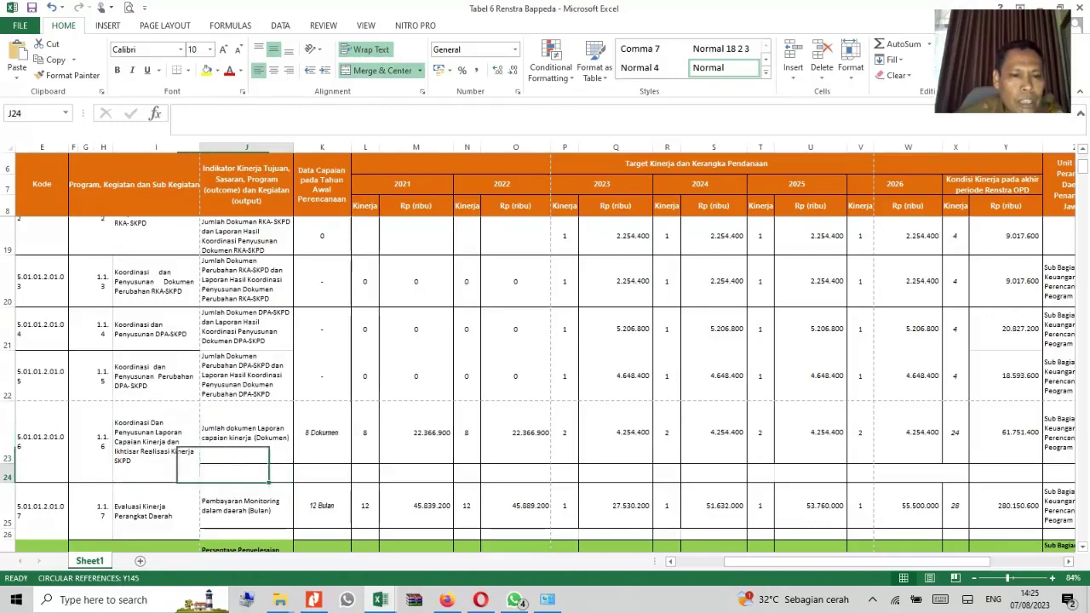
pyautogui.press('Up')
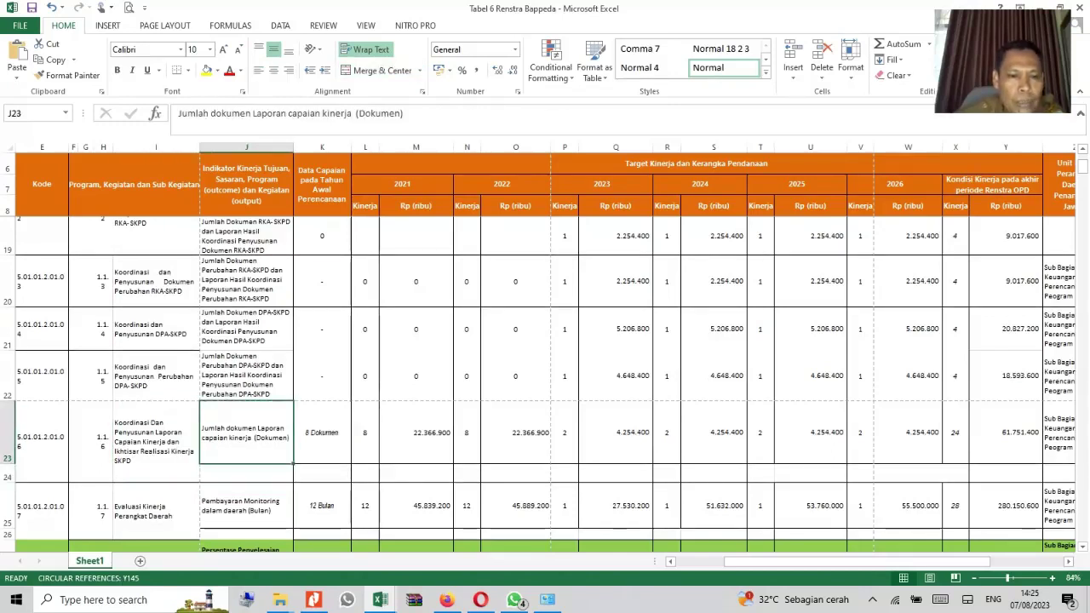
pyautogui.moveTo(380, 599)
pyautogui.click(596, 532)
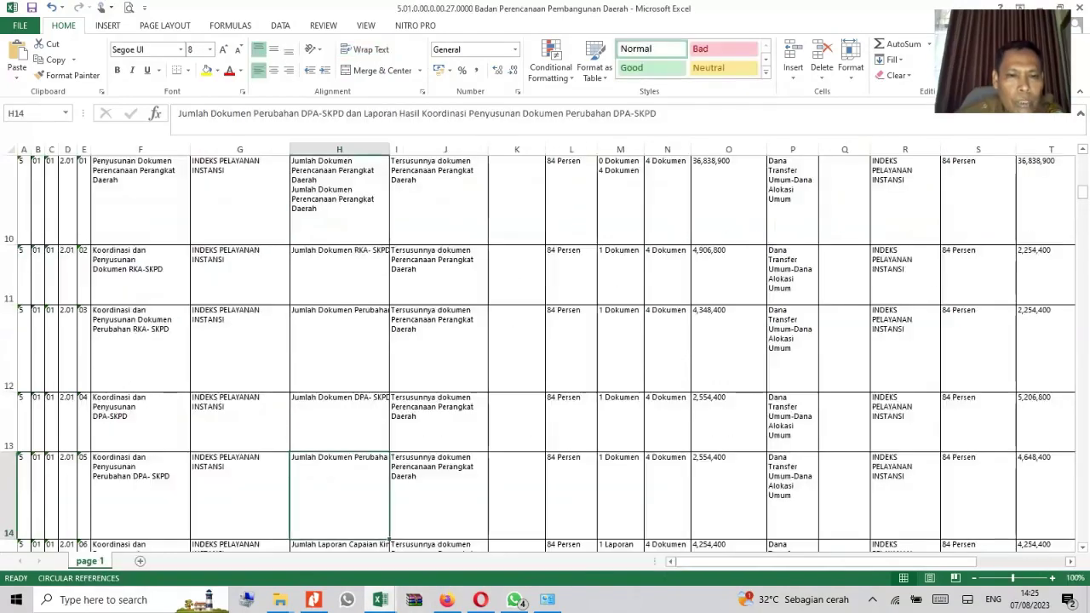
pyautogui.press('Down')
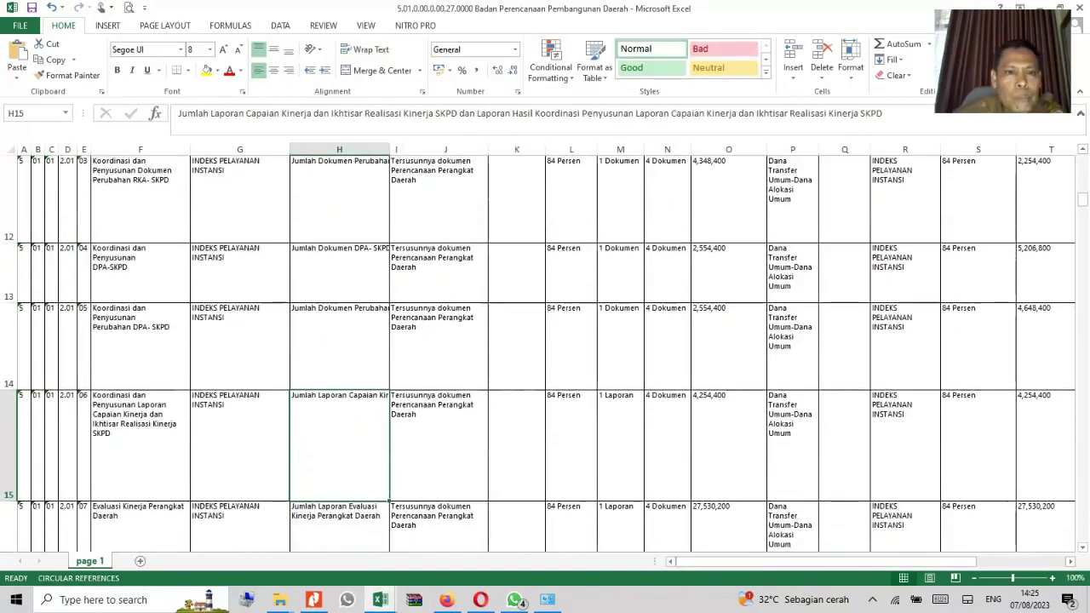
pyautogui.moveTo(883, 115); pyautogui.dragTo(178, 114)
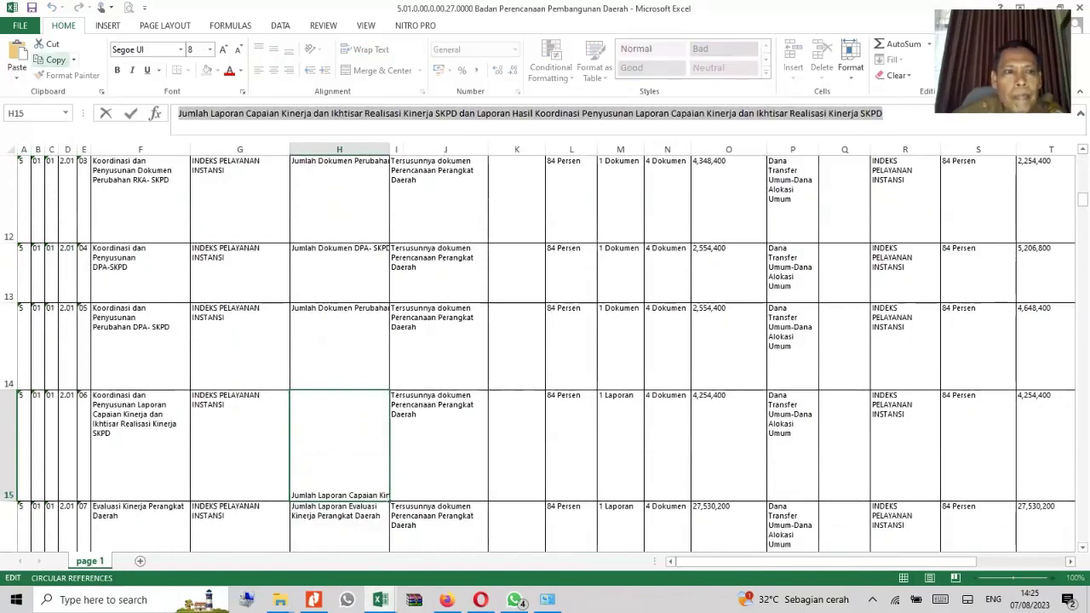
# Paste the Laporan Capaian Kinerja indicator into J24 of the Tabel 6 Renstra Bappeda workbook and fit the row height to it
pyautogui.click(380, 599)
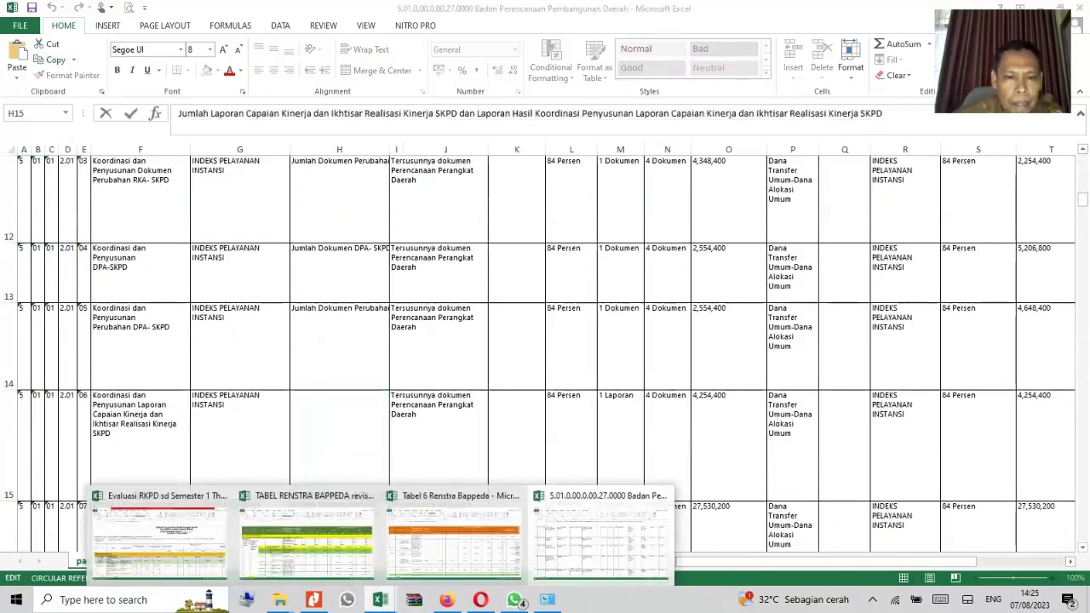
pyautogui.click(454, 543)
pyautogui.click(247, 473)
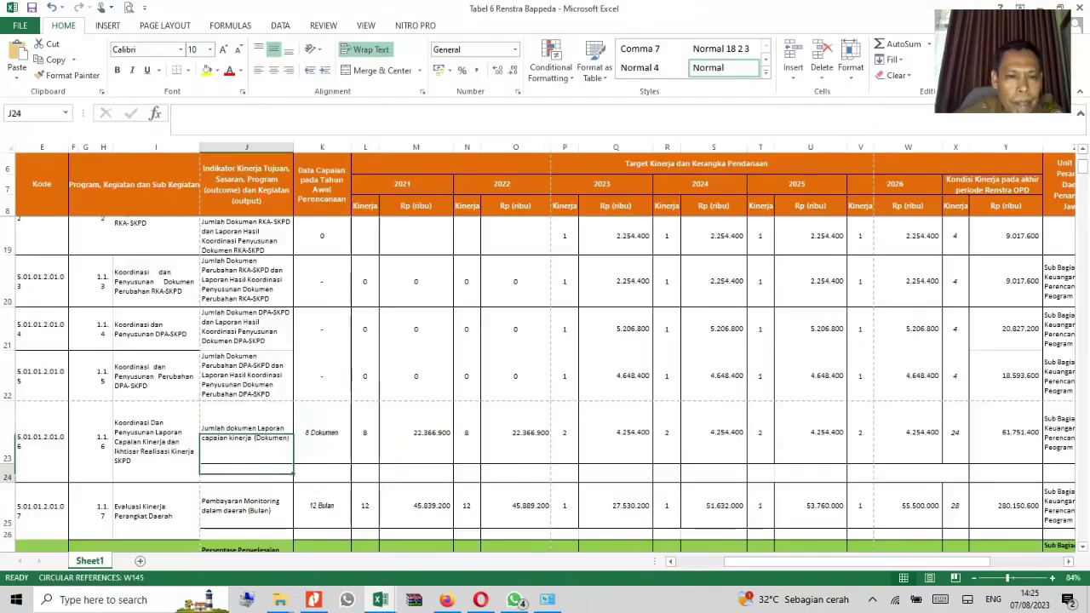
pyautogui.click(375, 115)
pyautogui.hotkey('ctrl', 'v')
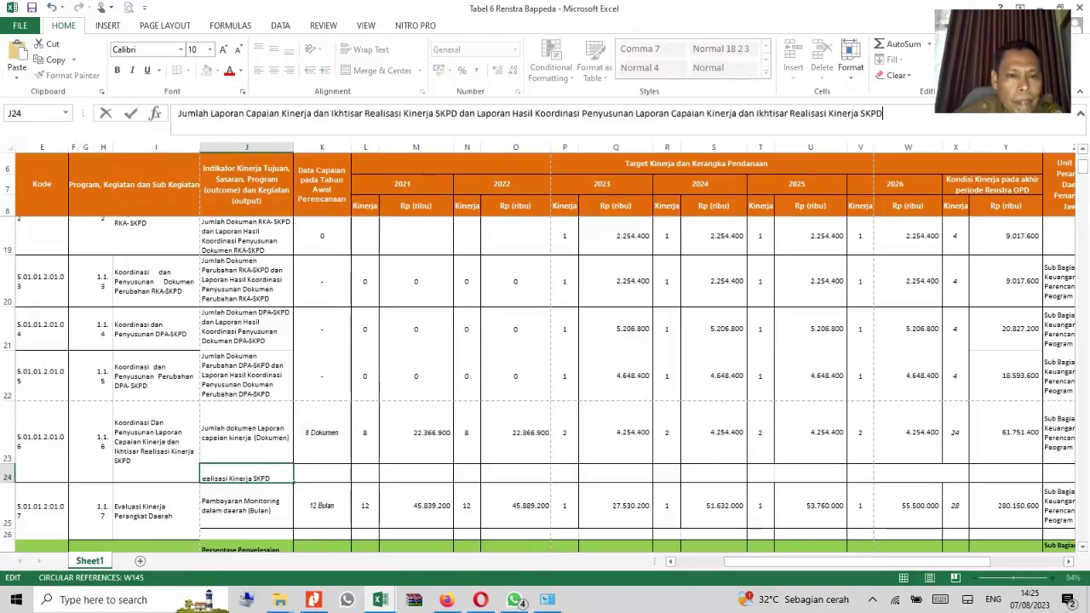
pyautogui.click(417, 433)
pyautogui.click(246, 474)
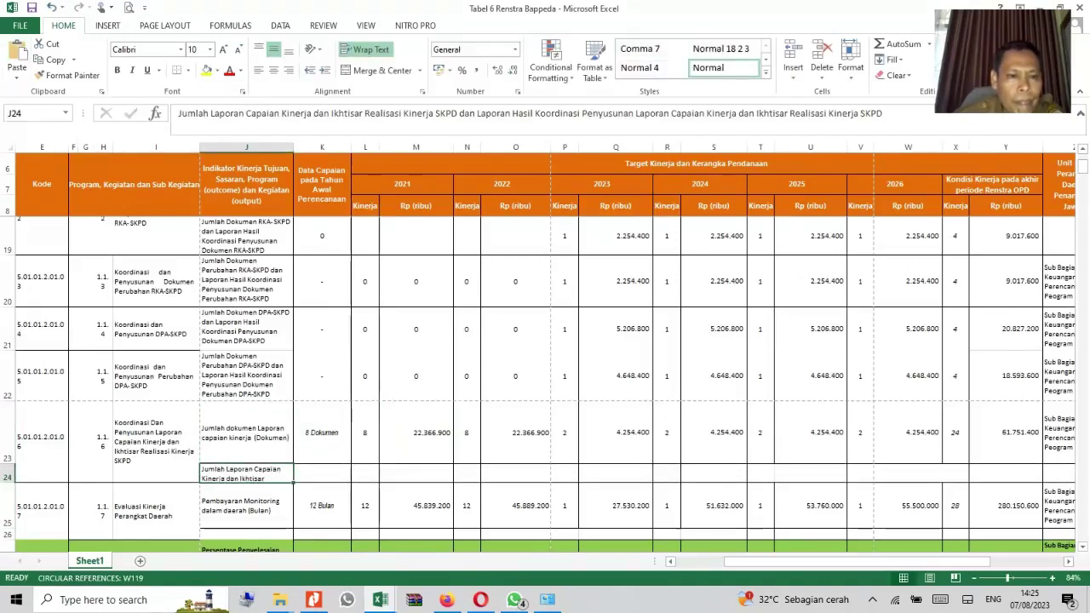
pyautogui.doubleClick(8, 482)
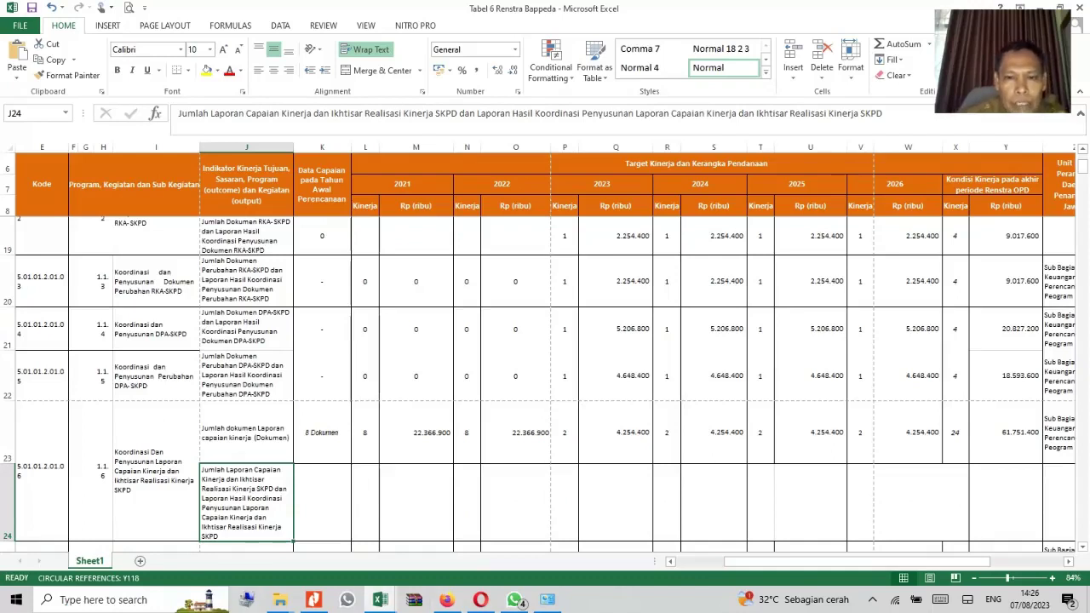
# Copy the 2023–2026 targets and budgets in P23:W23 to row 24, and clear them from row 23
pyautogui.moveTo(564, 433); pyautogui.dragTo(907, 432)
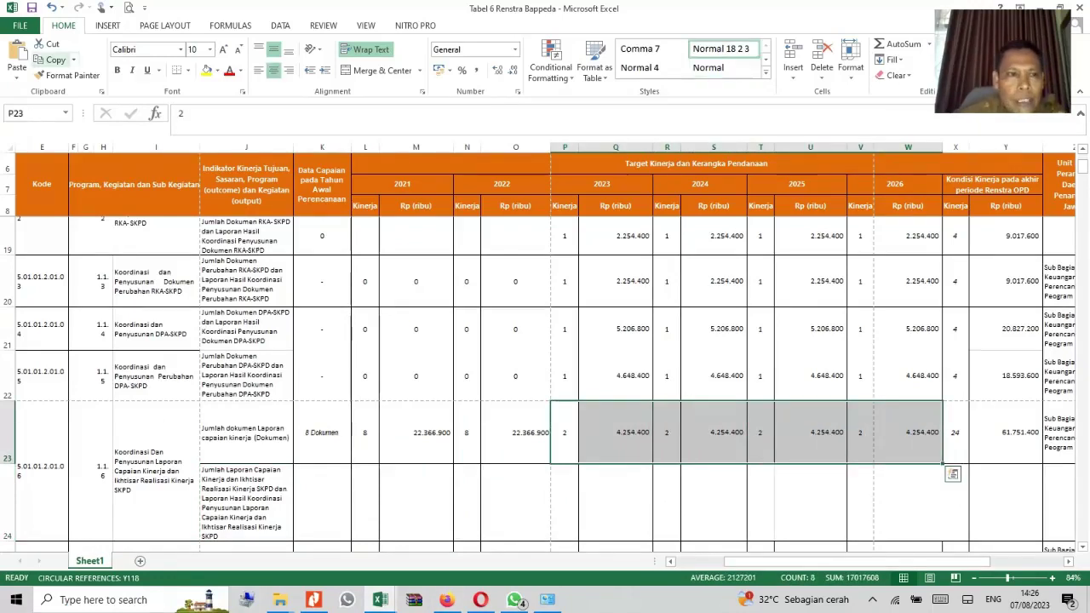
pyautogui.hotkey('ctrl', 'c')
pyautogui.click(564, 503)
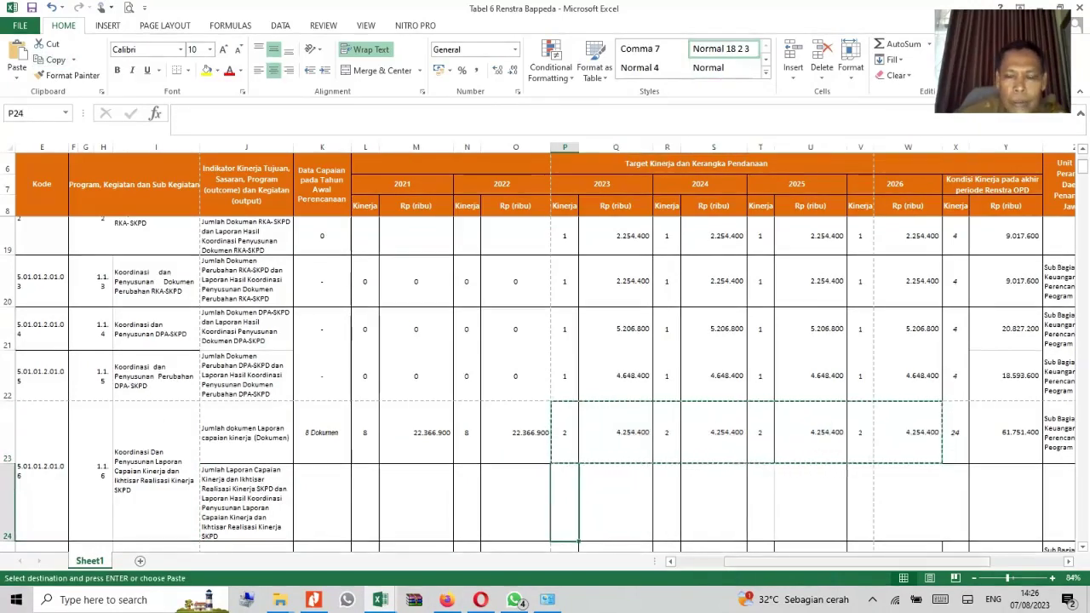
pyautogui.press('Return')
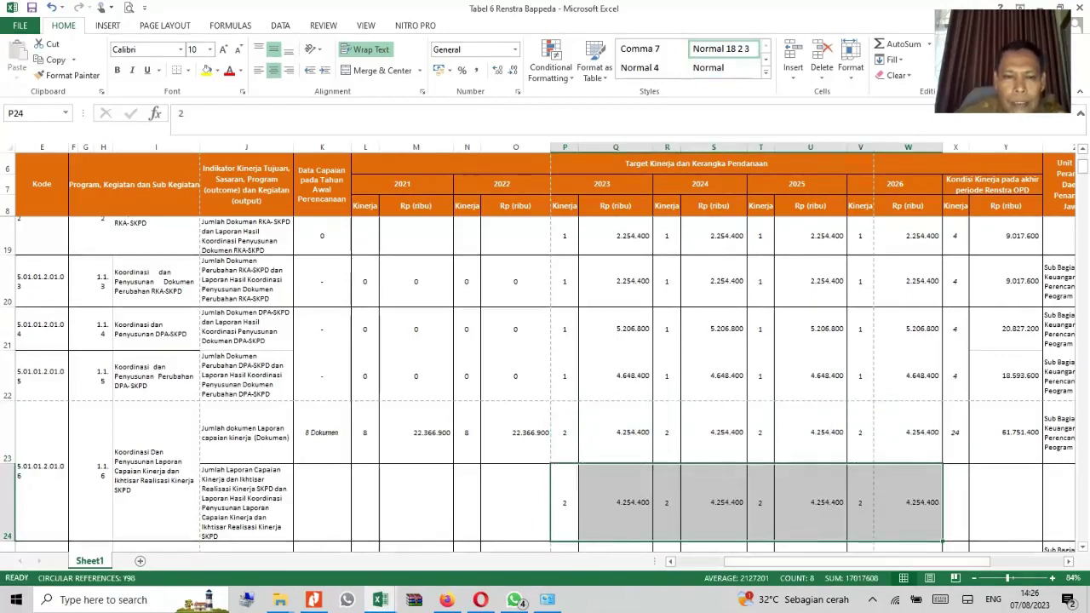
pyautogui.moveTo(565, 433); pyautogui.dragTo(907, 432)
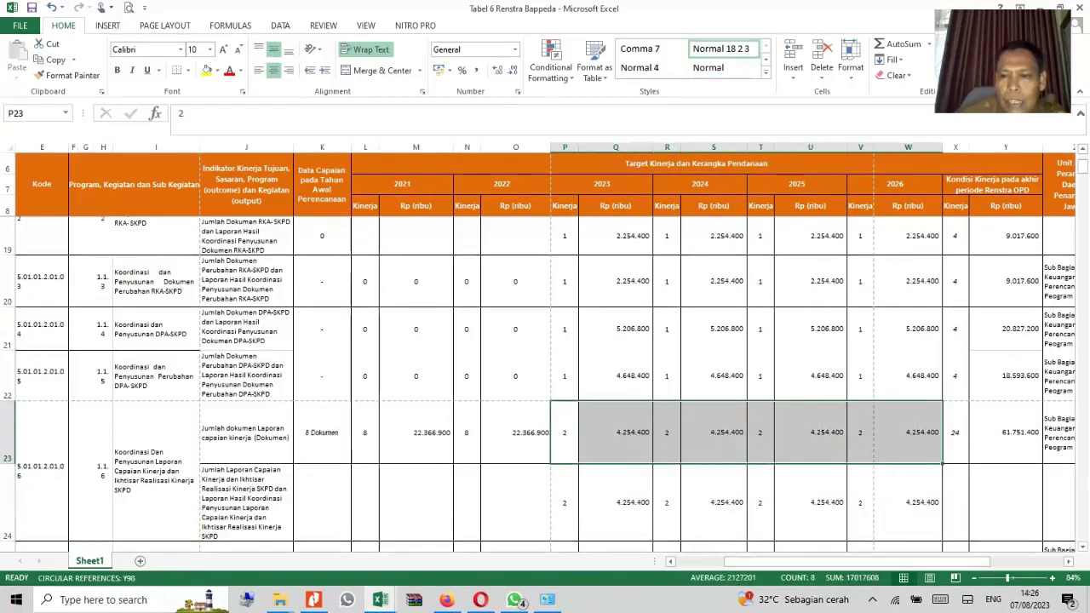
pyautogui.press('Delete')
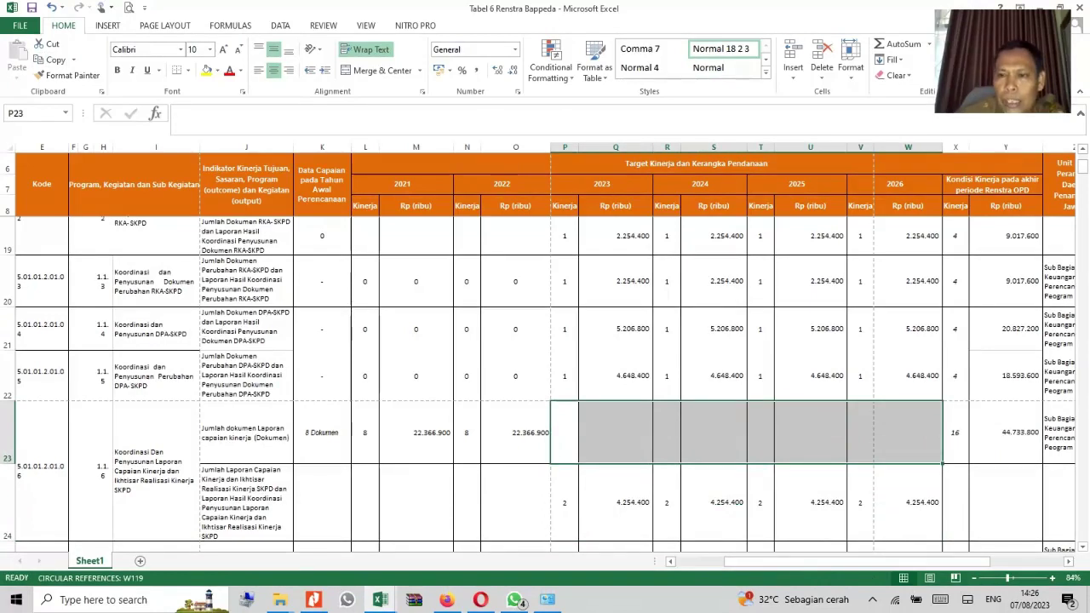
# Copy the end-of-period total formulas from X23:Y23 to X24:Y24
pyautogui.moveTo(955, 433); pyautogui.dragTo(1004, 433)
pyautogui.hotkey('ctrl', 'c')
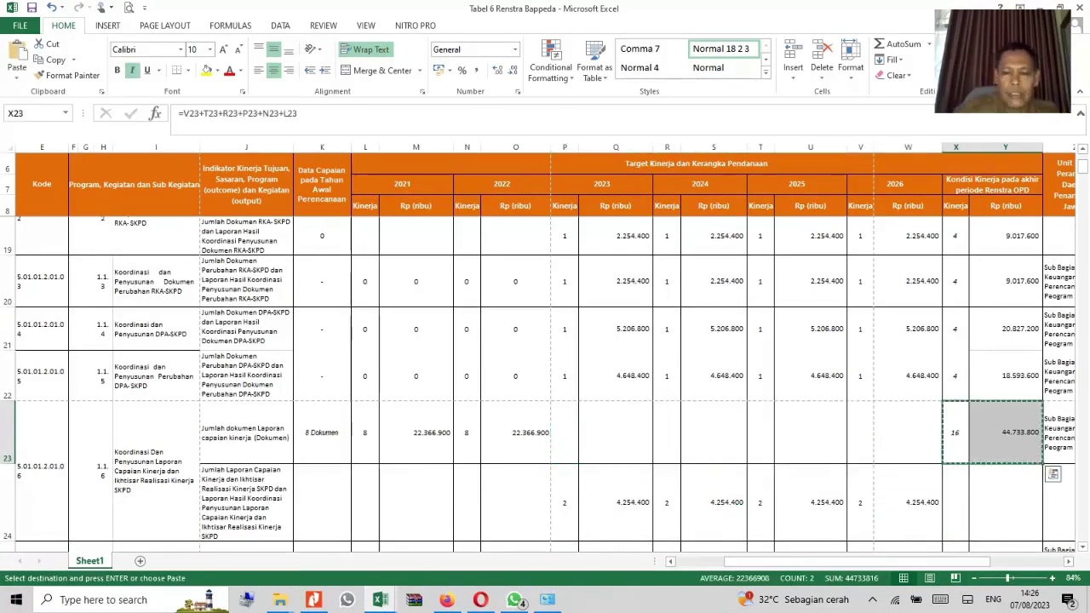
pyautogui.press('Down')
pyautogui.press('Return')
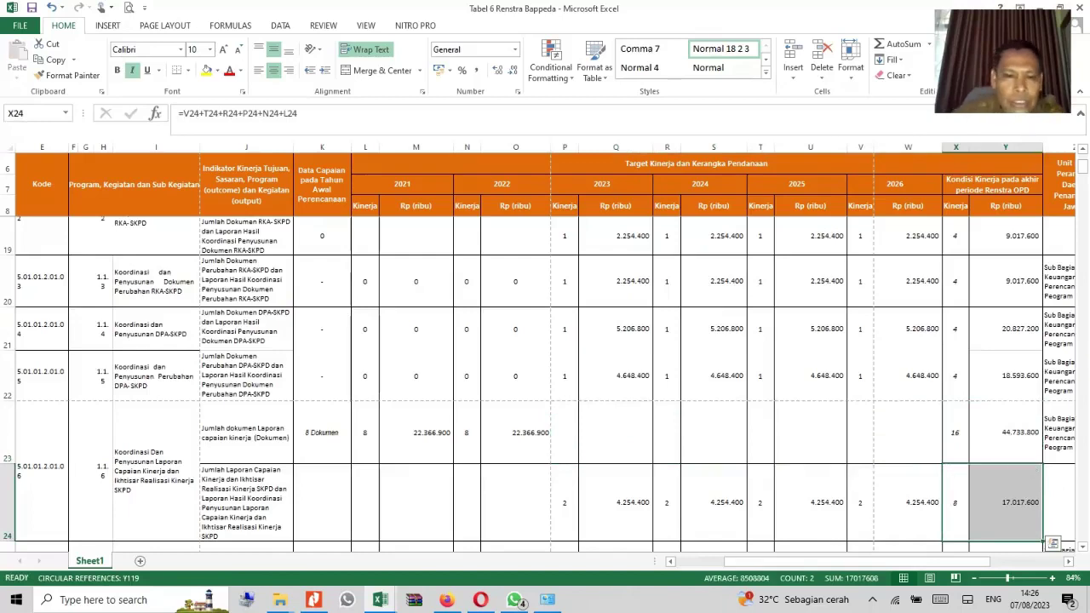
# Check the Evaluasi Kinerja Perangkat Daerah sub-activity and its indicator in row 25, and copy the matching indicator text from H16 of the 2023 plan workbook
pyautogui.click(256, 502)
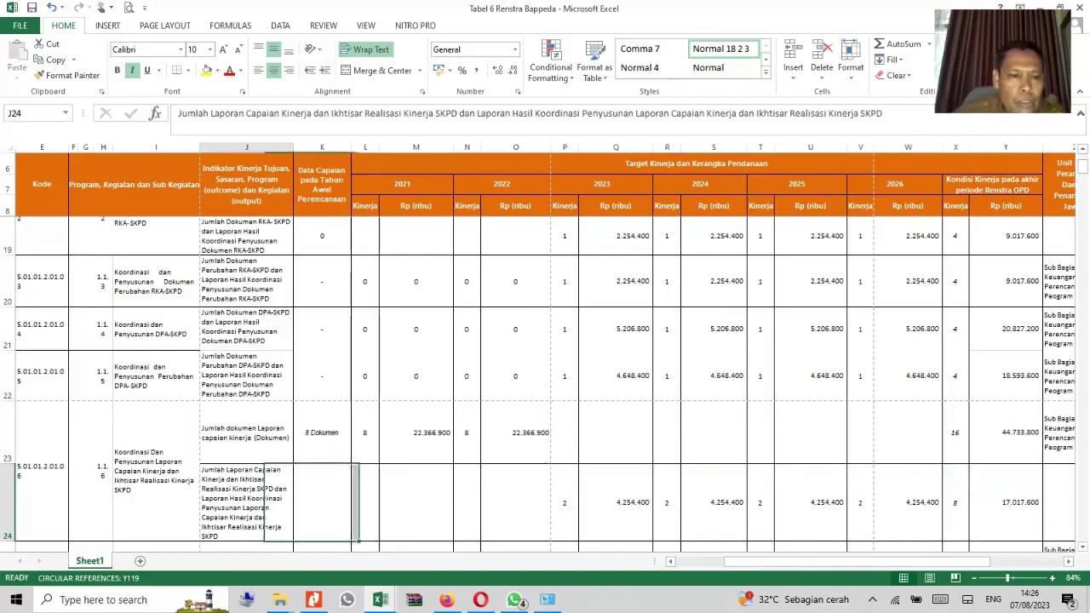
pyautogui.press('Down')
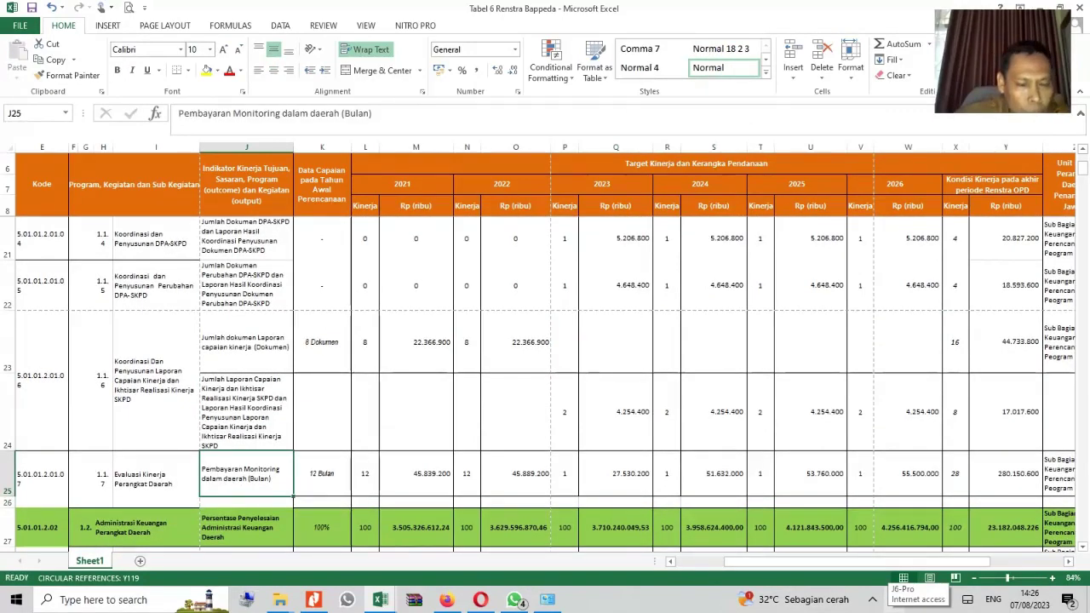
pyautogui.press('Down')
pyautogui.press('Left')
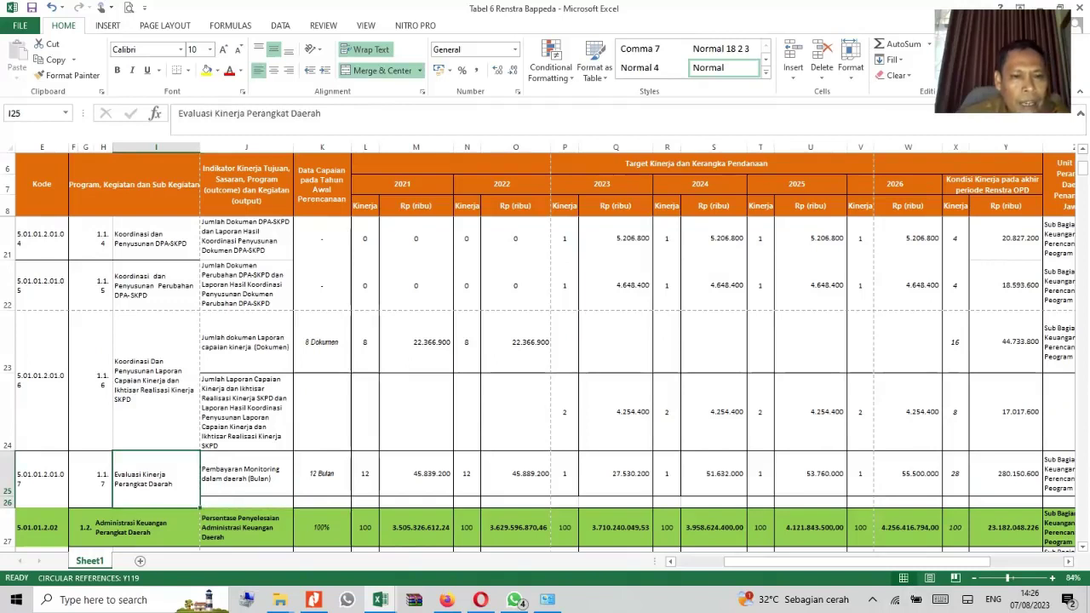
pyautogui.press('Right')
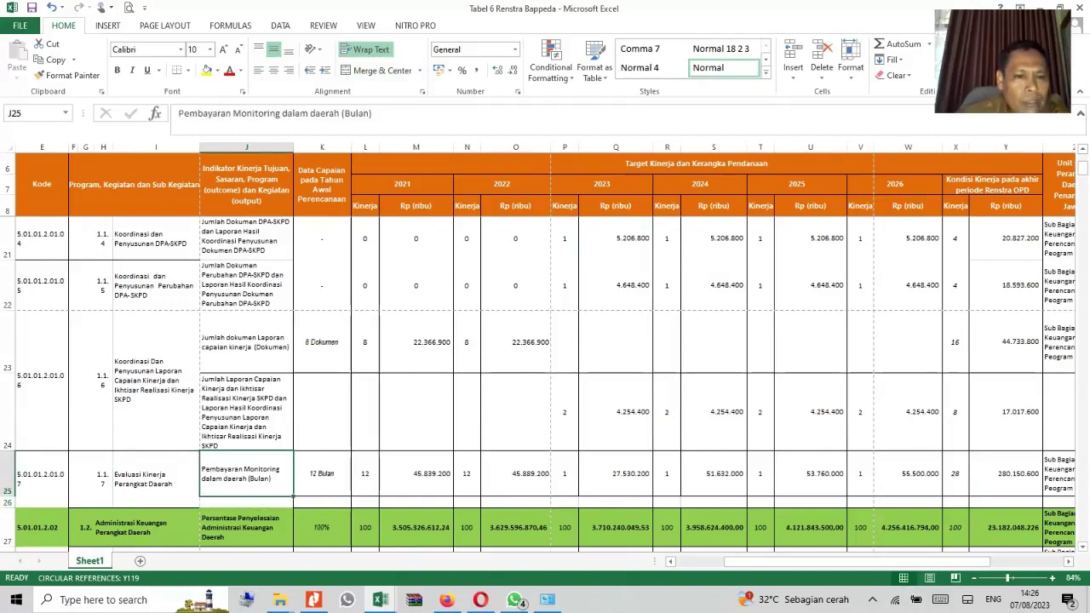
pyautogui.click(380, 600)
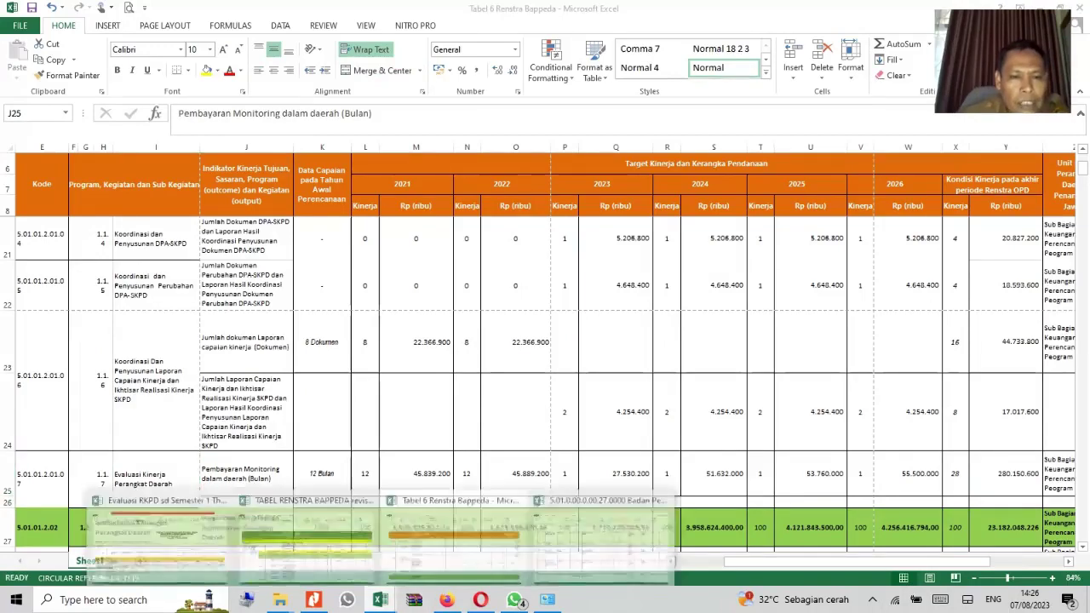
pyautogui.click(603, 543)
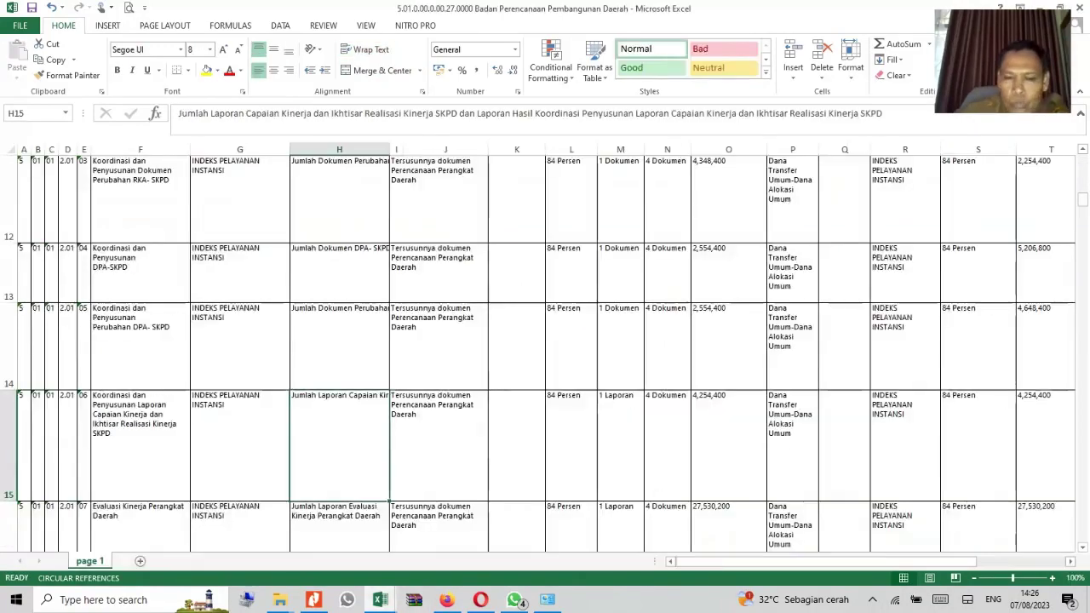
pyautogui.press('Down')
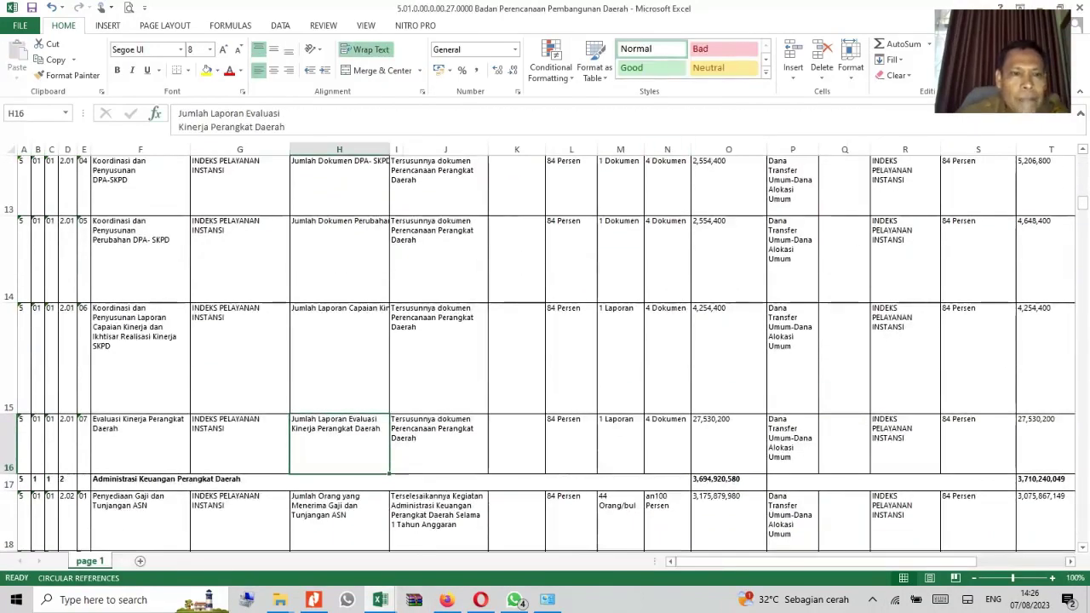
pyautogui.moveTo(179, 113); pyautogui.dragTo(286, 128)
pyautogui.click(54, 60)
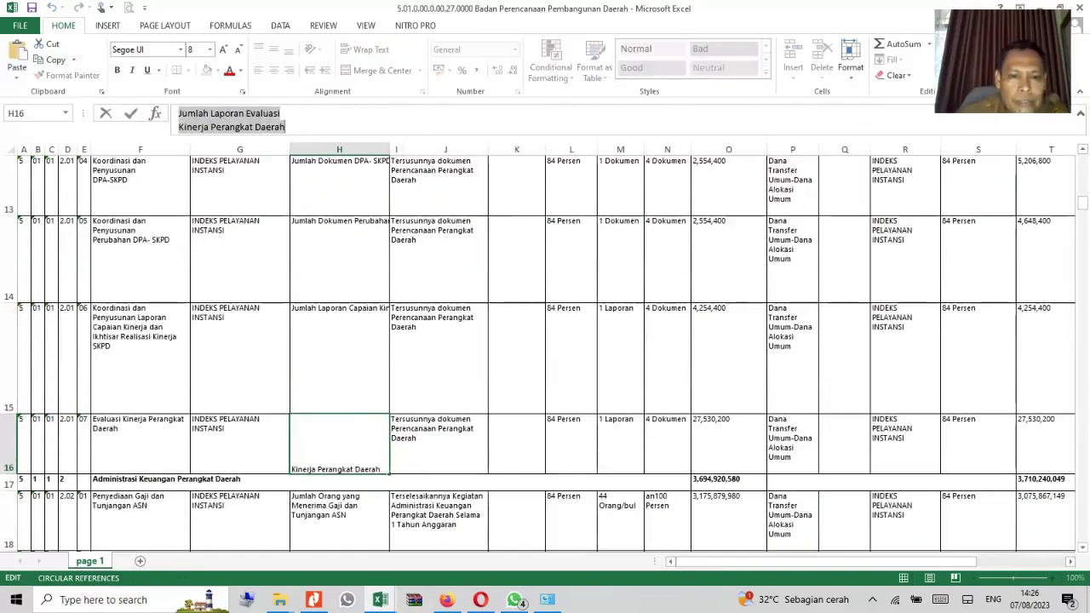
# Paste the copied indicator into J26 of the Tabel 6 Renstra Bappeda workbook and join its lines as "Jumlah Laporan Evaluasi Kinerja Perangkat Daerah"
pyautogui.click(381, 600)
pyautogui.click(454, 542)
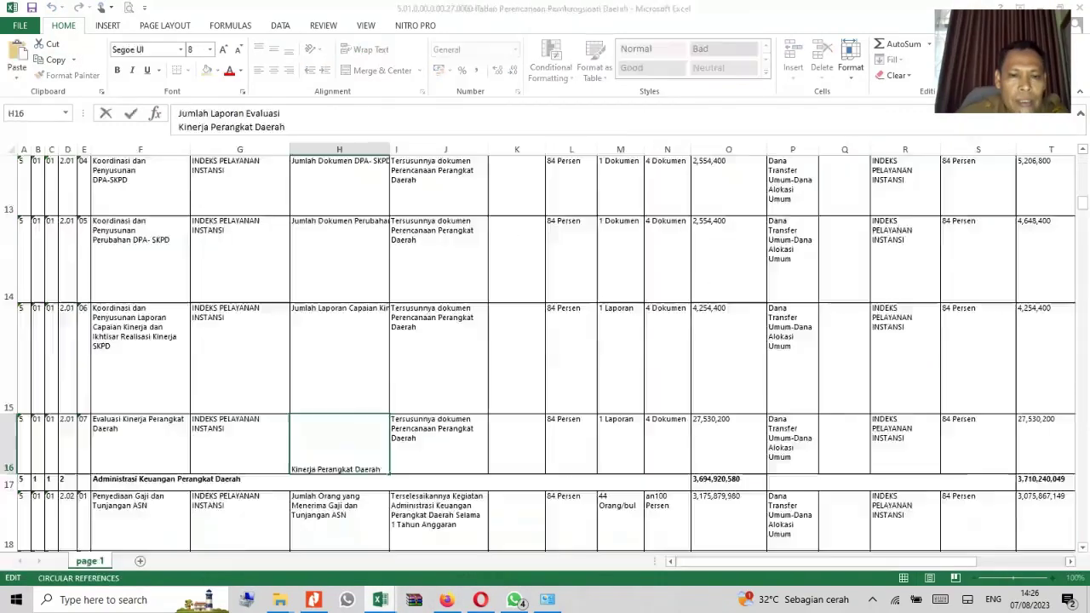
pyautogui.click(246, 502)
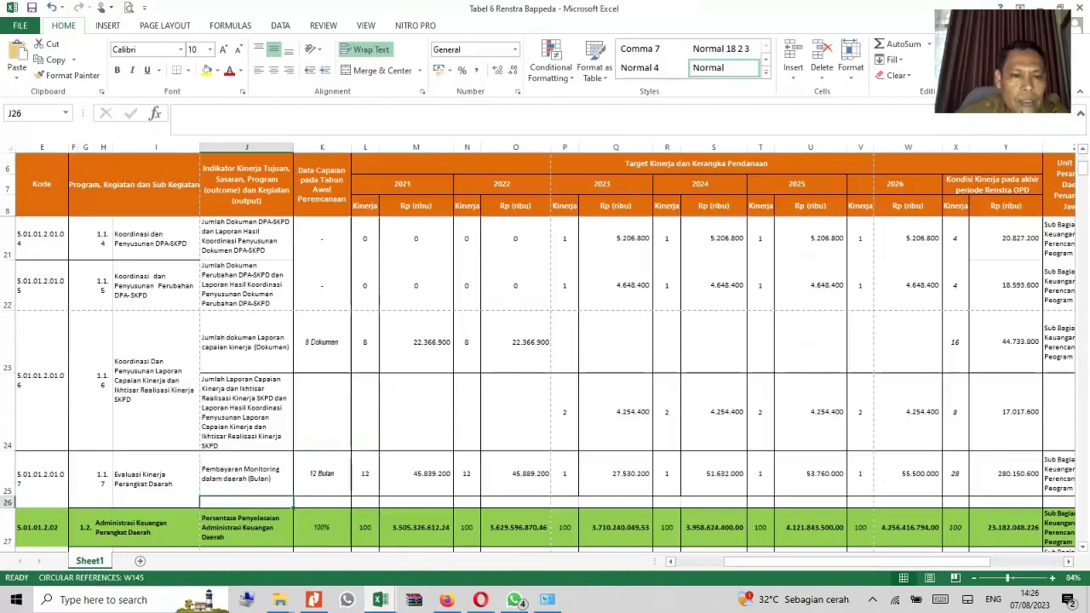
pyautogui.click(247, 115)
pyautogui.hotkey('ctrl', 'v')
pyautogui.click(365, 412)
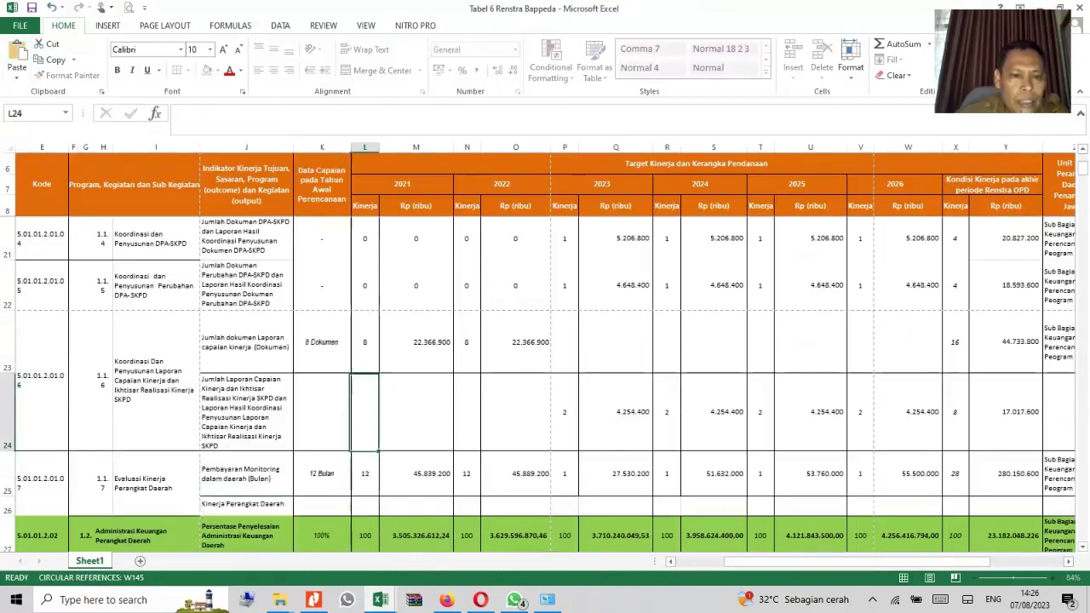
pyautogui.click(246, 506)
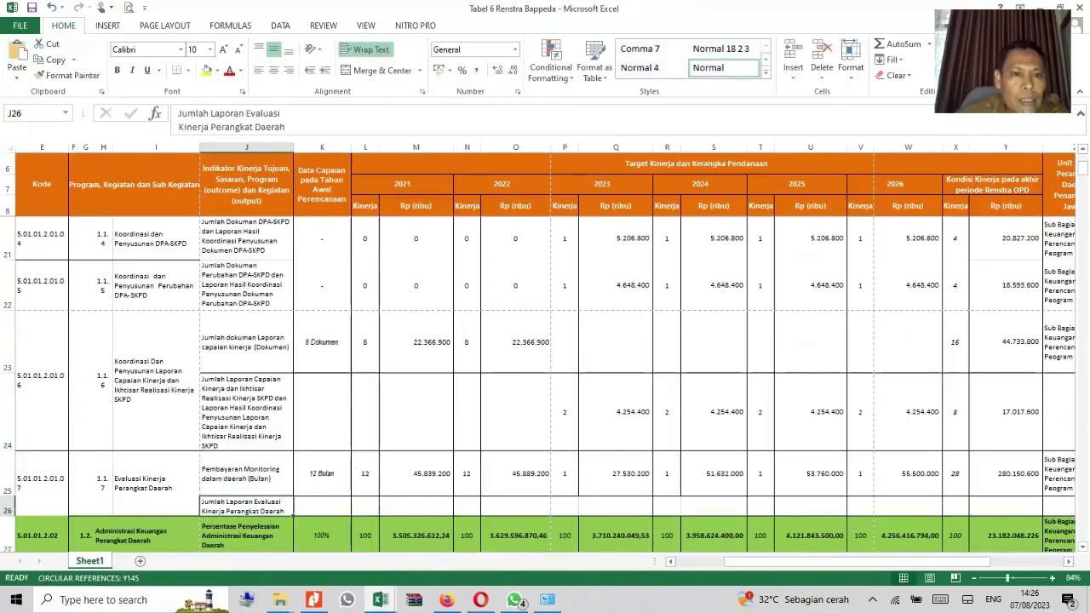
pyautogui.click(178, 126)
pyautogui.press('BackSpace')
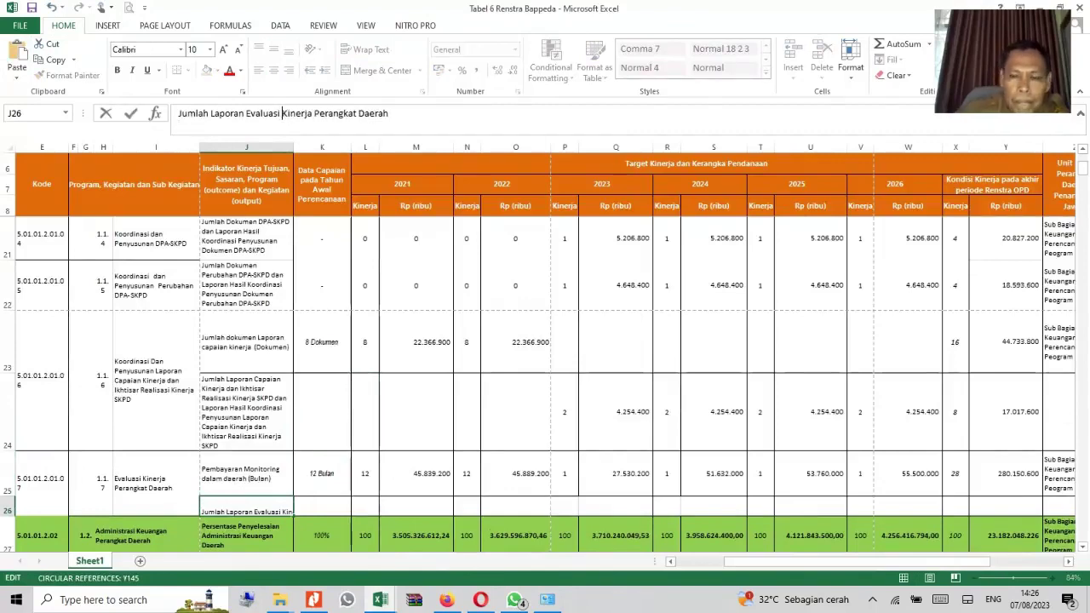
pyautogui.press('Return')
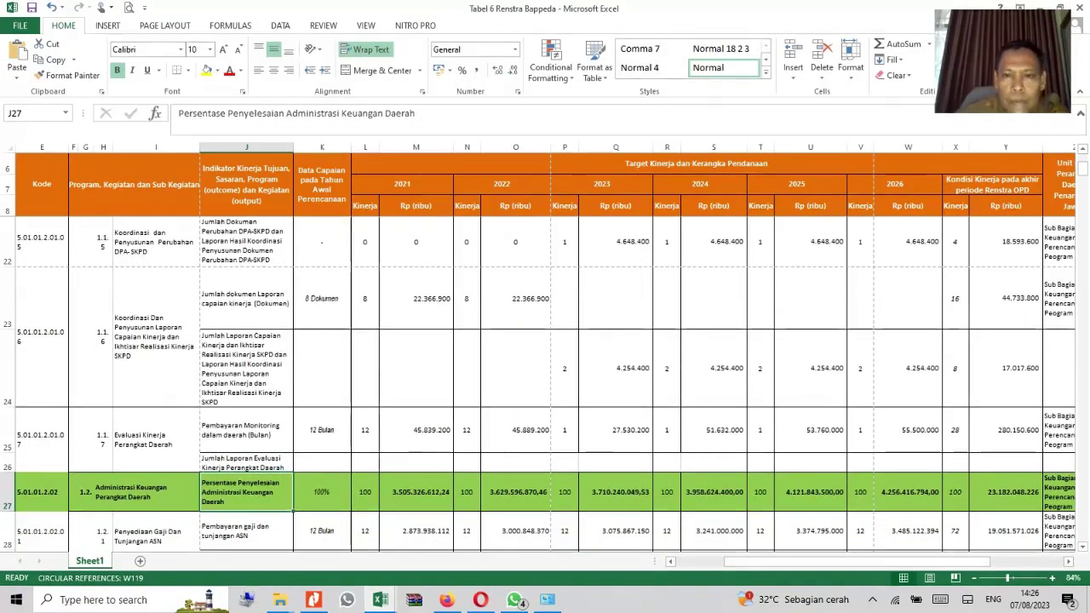
# Copy the 2023–2026 targets and budgets in P25:W25 to row 26, and clear them from row 25
pyautogui.click(564, 430)
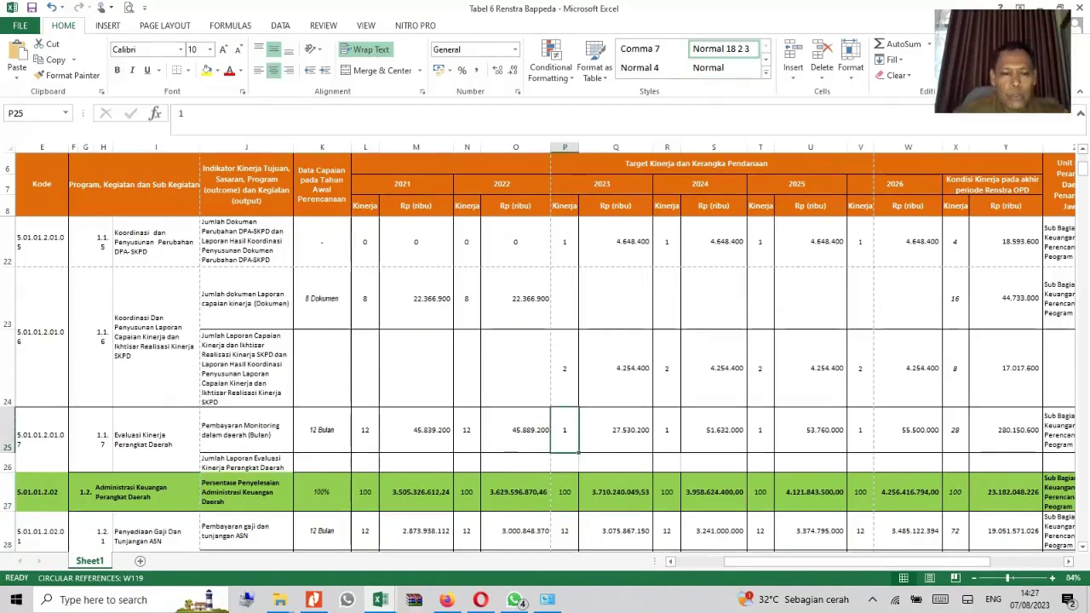
pyautogui.moveTo(564, 430); pyautogui.dragTo(924, 430)
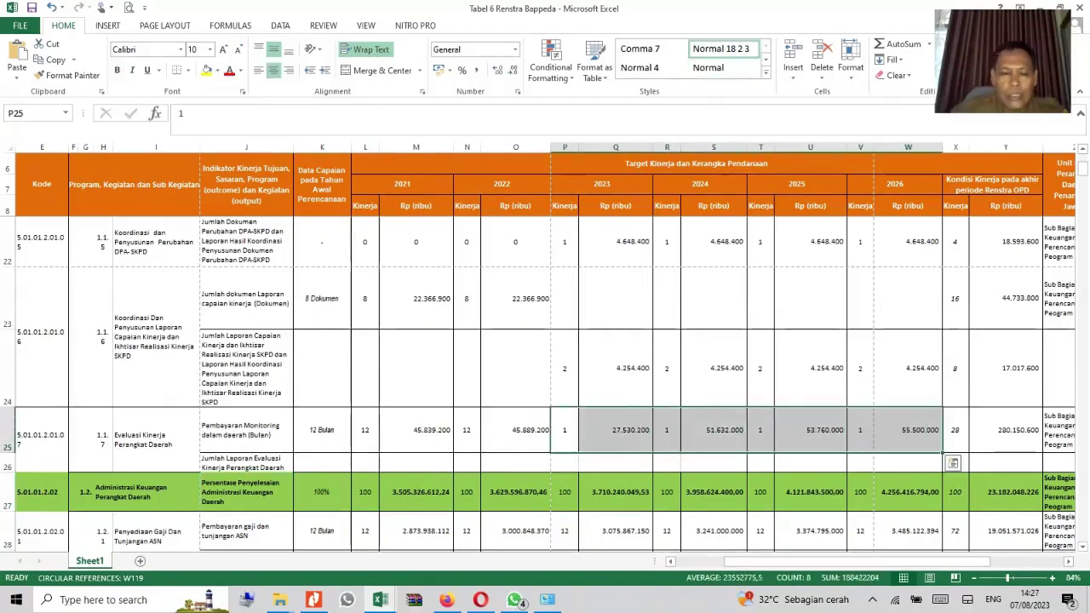
pyautogui.hotkey('ctrl', 'c')
pyautogui.click(952, 462)
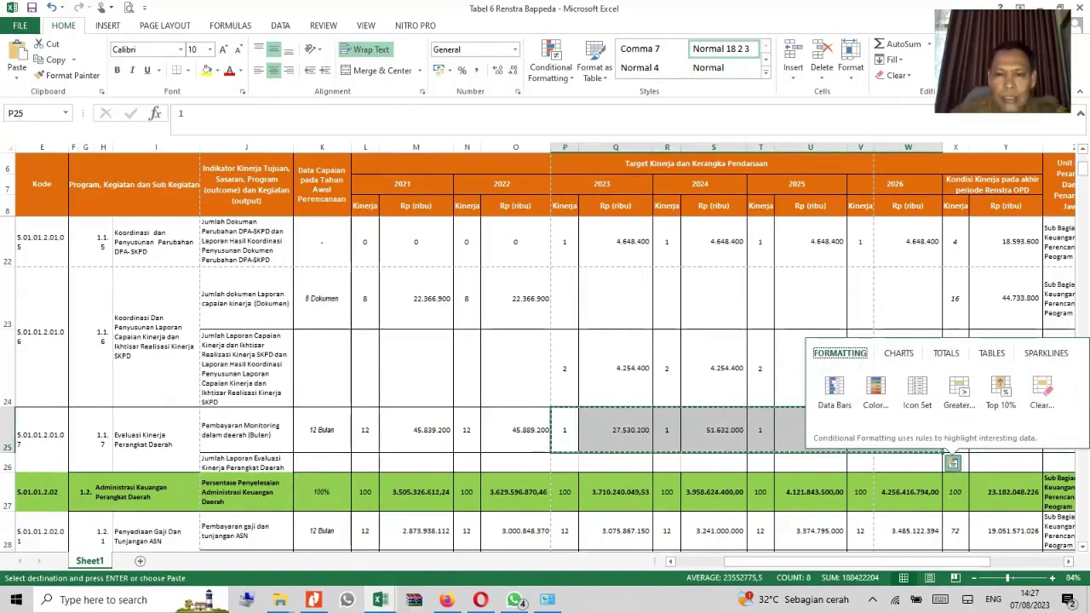
pyautogui.click(564, 463)
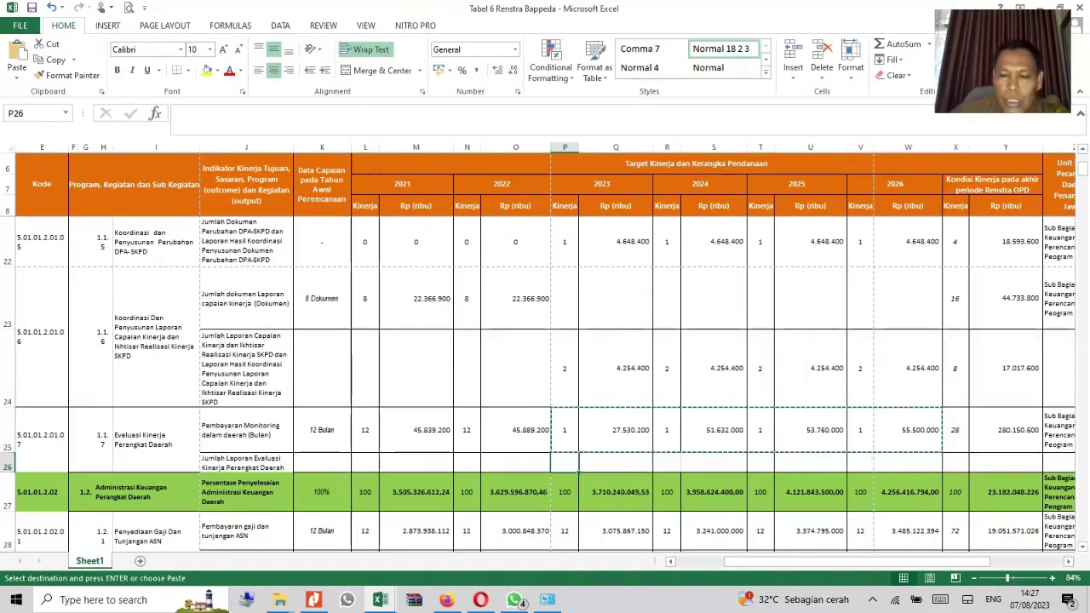
pyautogui.press('Return')
pyautogui.moveTo(565, 430); pyautogui.dragTo(907, 430)
pyautogui.press('Delete')
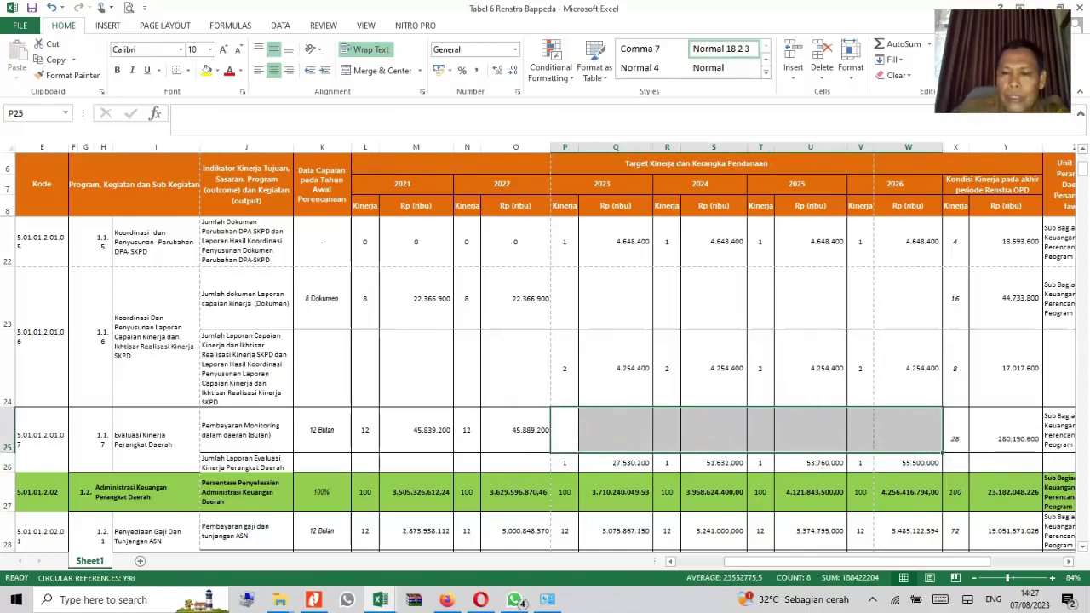
# Copy the end-of-period total formulas from X25:Y25 to X26:Y26
pyautogui.moveTo(956, 430); pyautogui.dragTo(1005, 430)
pyautogui.hotkey('ctrl', 'c')
pyautogui.click(956, 462)
pyautogui.press('Return')
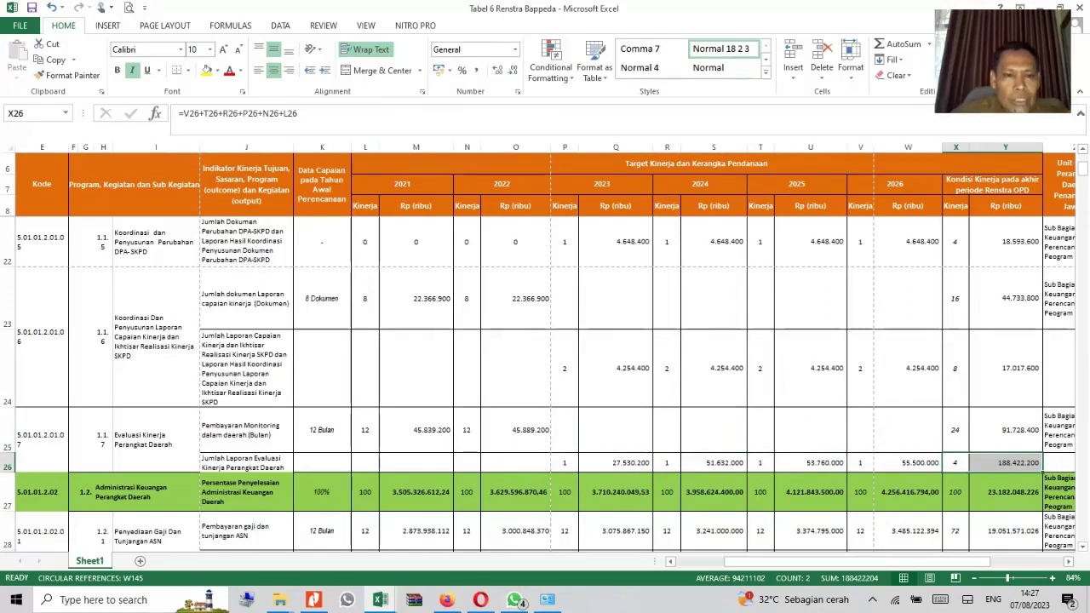
# Enter "8 Dokumen" as the initial planning-year achievement in K24 for the Laporan Capaian Kinerja indicator
pyautogui.click(322, 368)
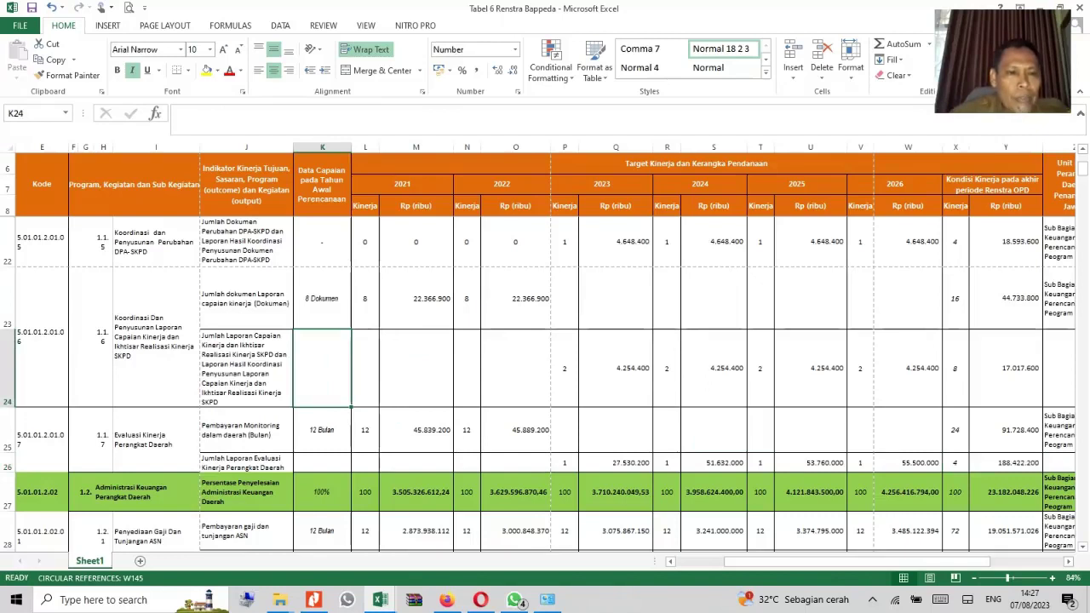
pyautogui.click(156, 338)
pyautogui.click(322, 368)
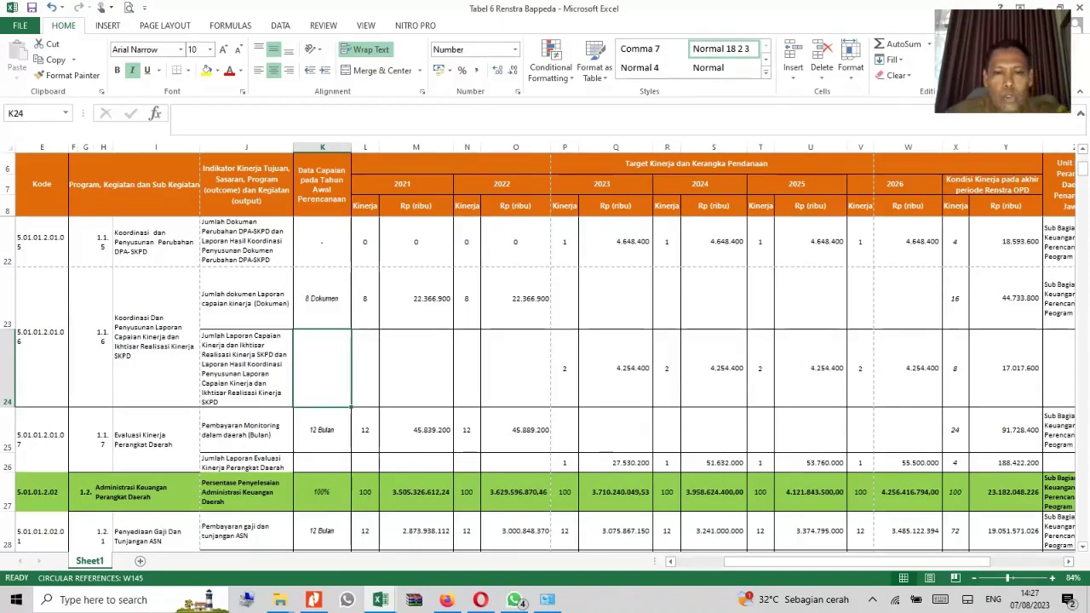
pyautogui.write('8 Dokumen')
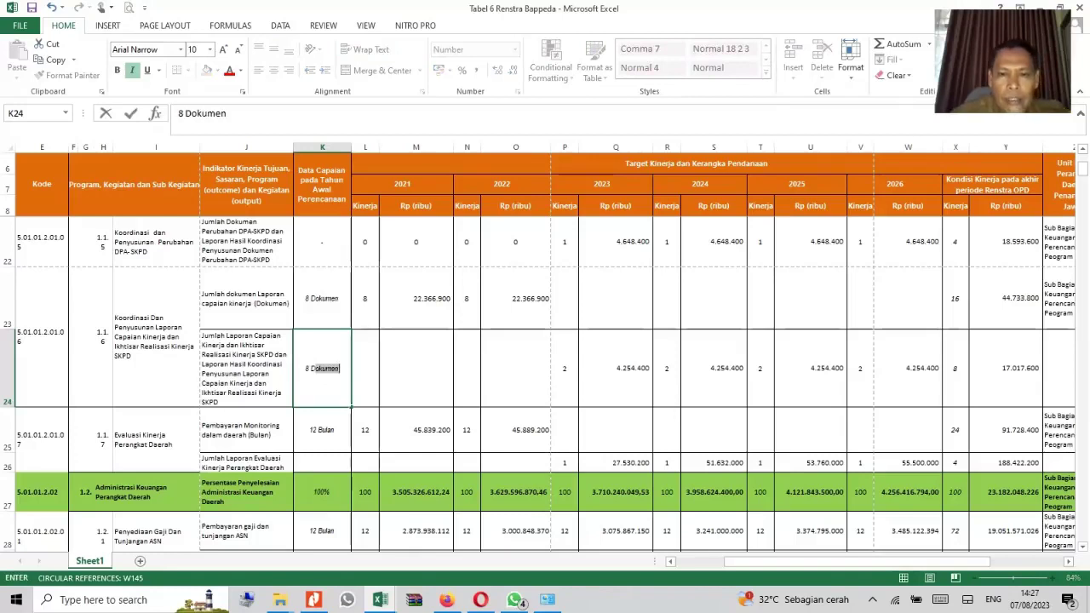
pyautogui.click(666, 368)
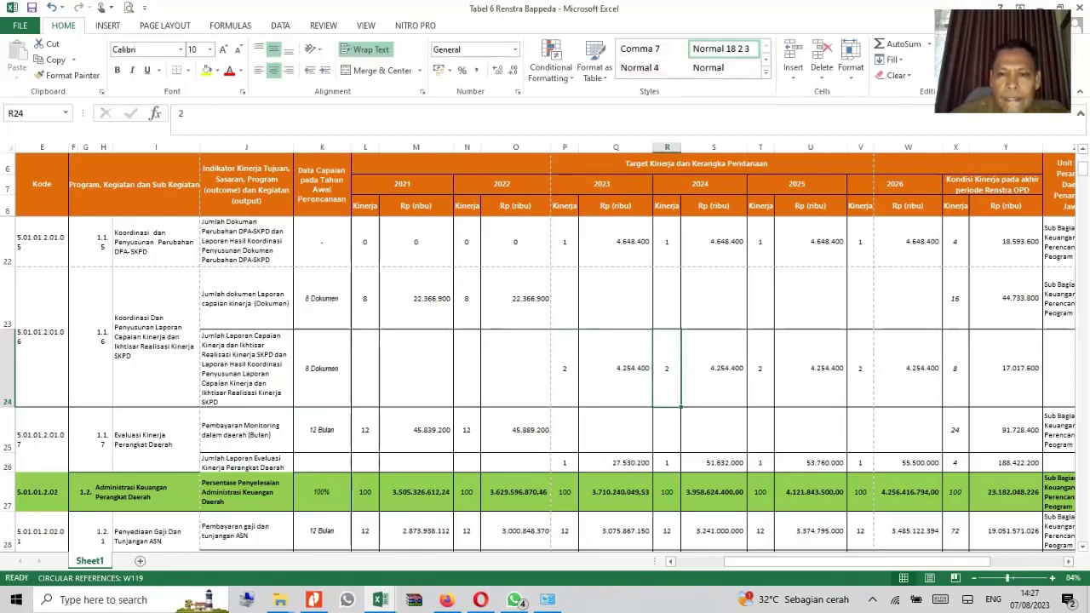
# Compare the two Evaluasi Kinerja Perangkat Daerah indicators and enter 0 as the initial planning-year achievement in K26
pyautogui.click(322, 463)
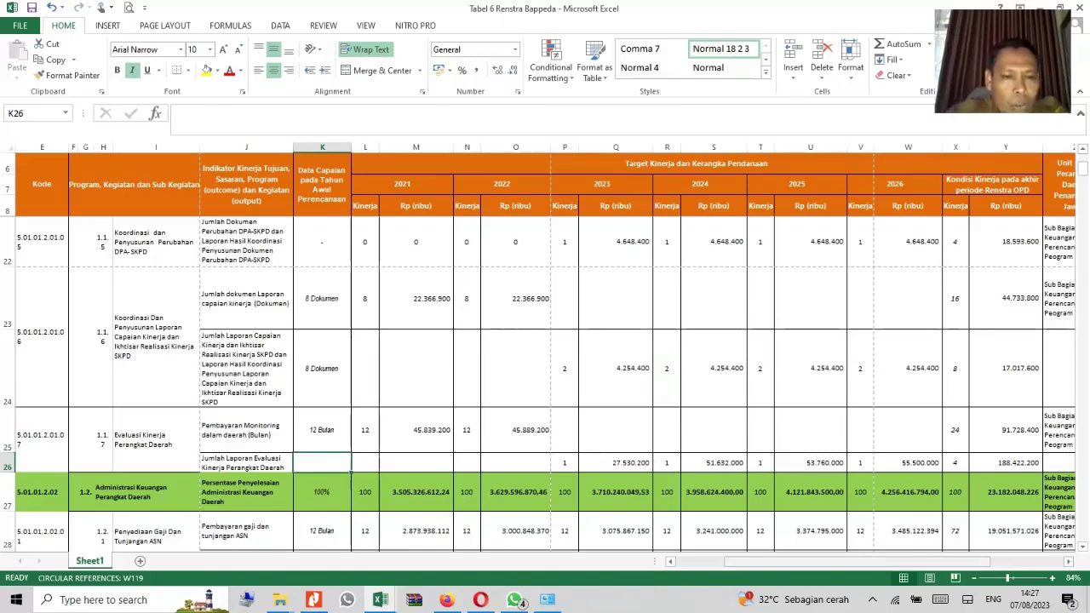
pyautogui.click(156, 440)
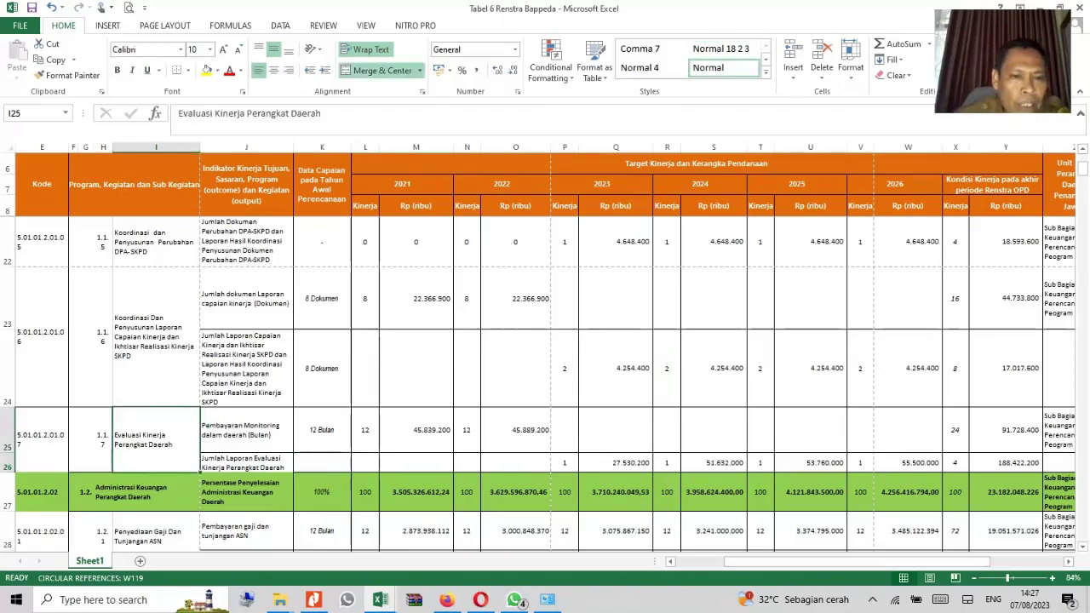
pyautogui.click(246, 430)
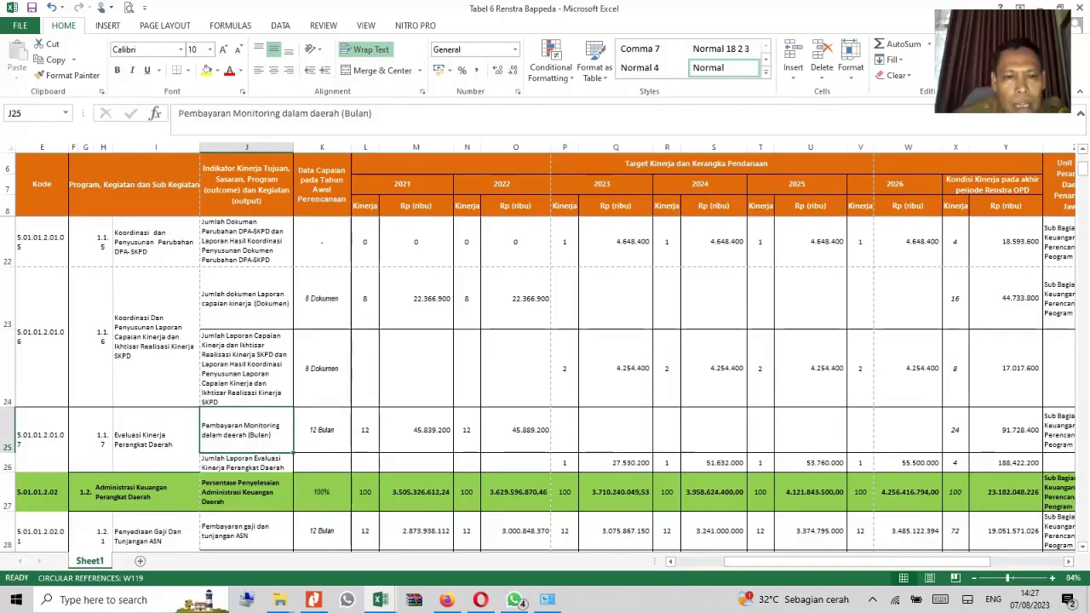
pyautogui.click(247, 462)
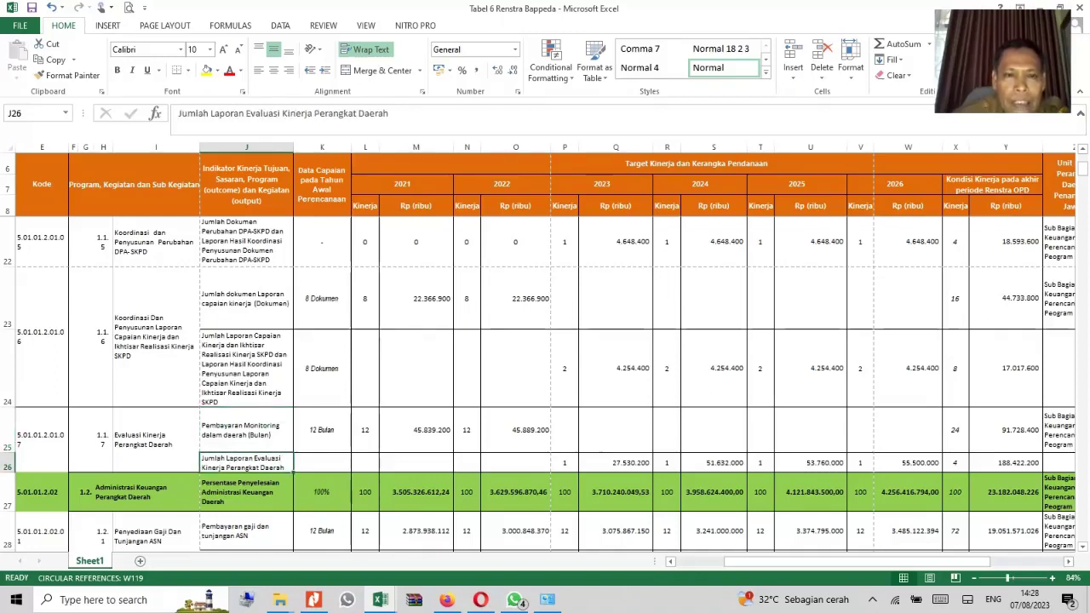
pyautogui.click(322, 463)
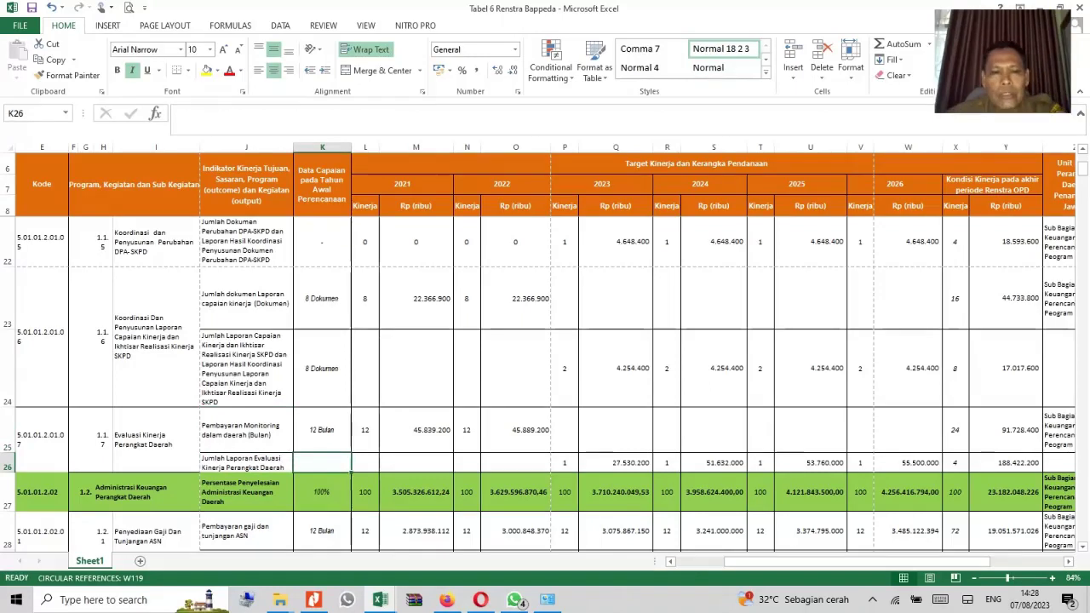
pyautogui.write('0')
pyautogui.press('Tab')
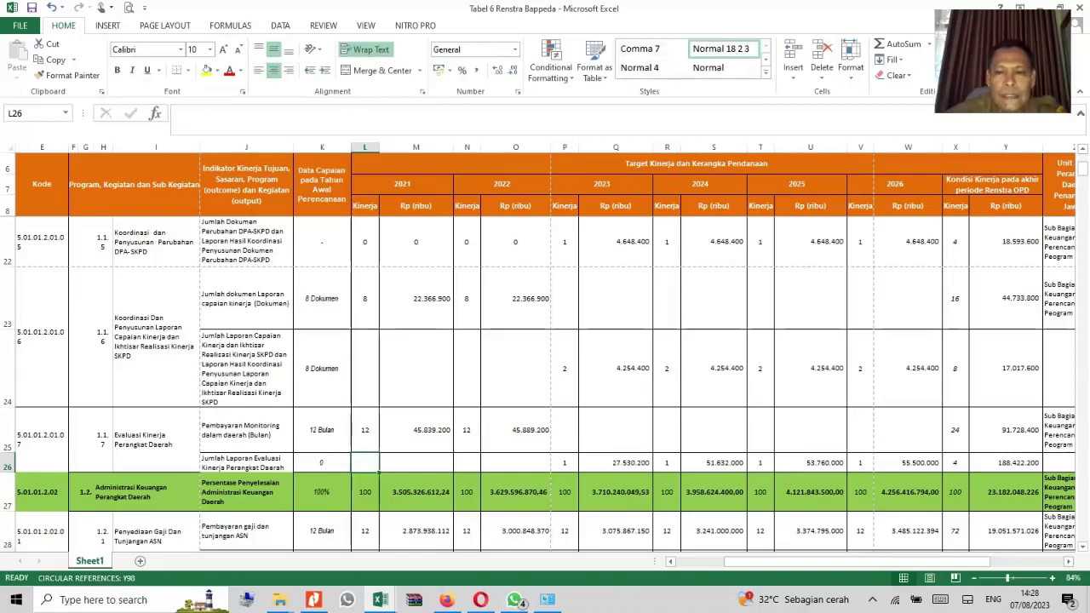
pyautogui.click(417, 462)
pyautogui.click(467, 462)
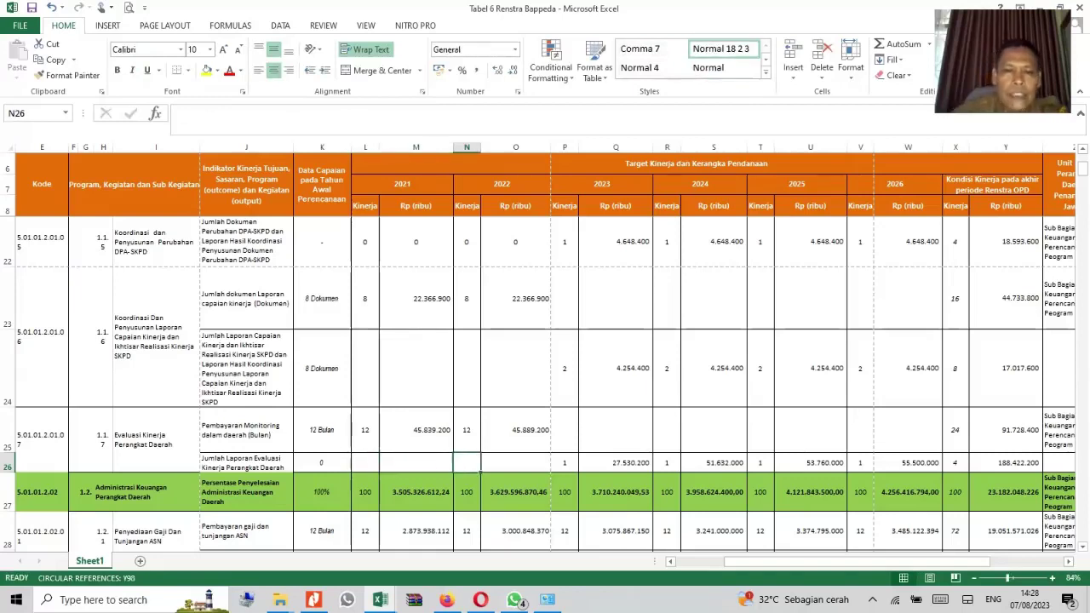
# Review the indicators in column J from row 26 down to row 39, and go back up to the Laporan Capaian Kinerja indicator in J24
pyautogui.click(246, 463)
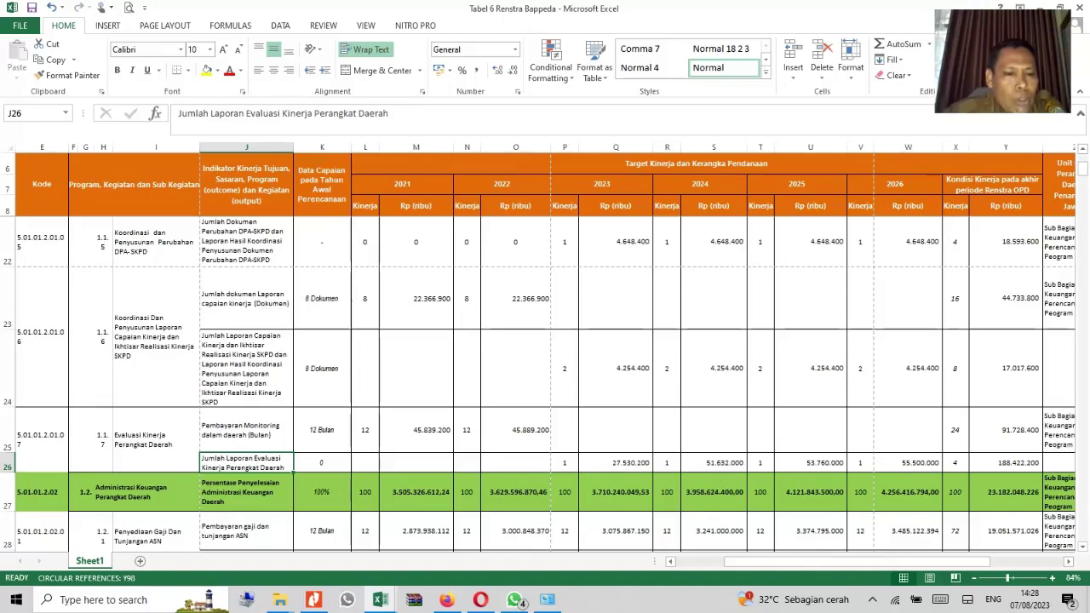
pyautogui.press('Down')
pyautogui.press('Down')
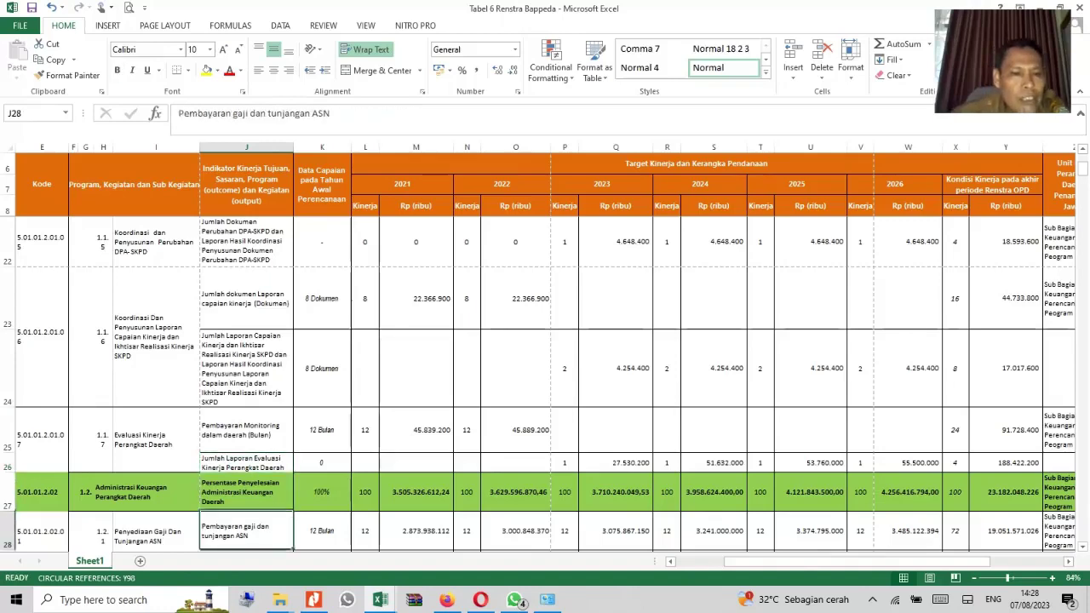
pyautogui.press('Down')
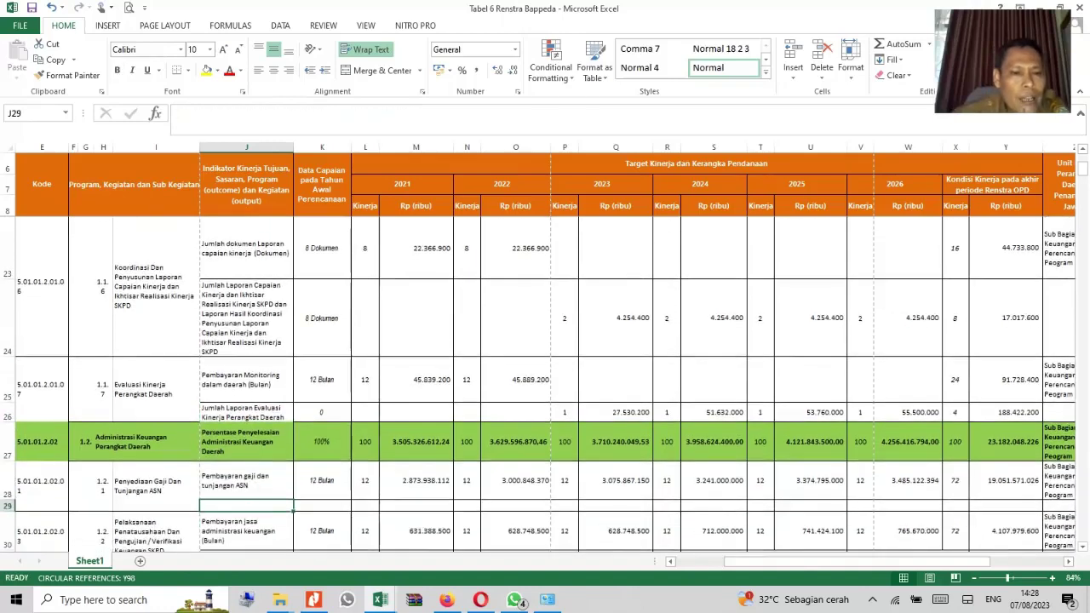
pyautogui.press('Down')
pyautogui.press('Down')
pyautogui.press('Down')
pyautogui.press('Down')
pyautogui.press('Down')
pyautogui.press('Down')
pyautogui.press('Down')
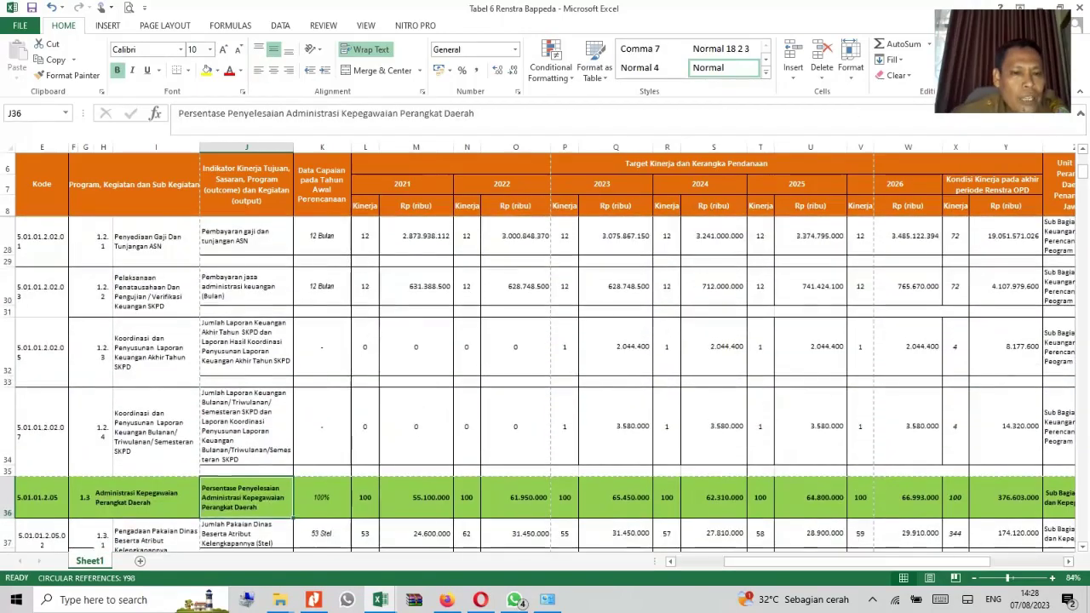
pyautogui.press('Down')
pyautogui.press('Down')
pyautogui.press('Down')
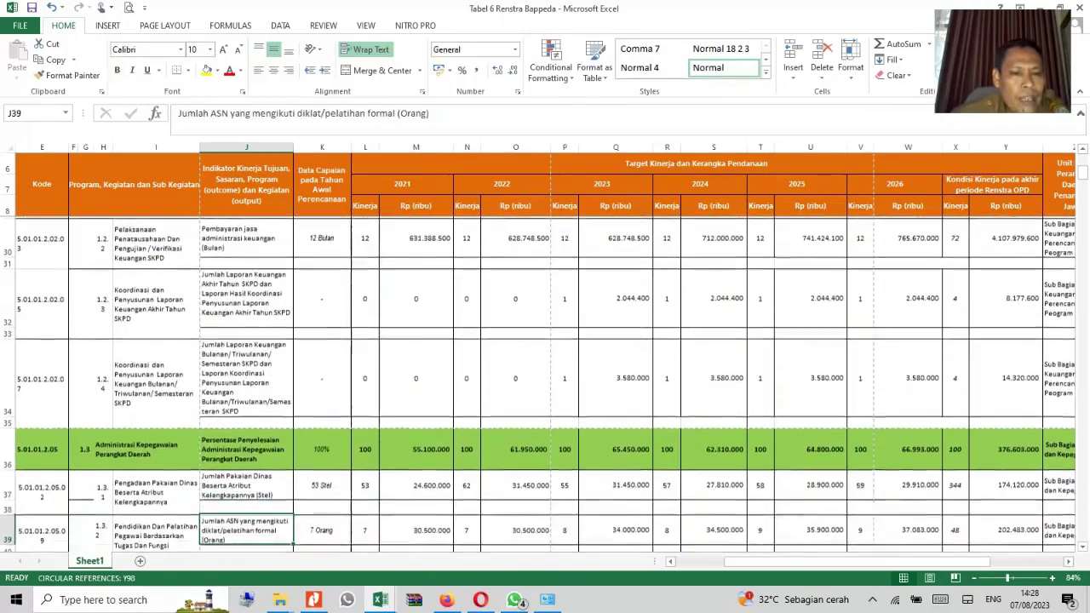
pyautogui.press('Up')
pyautogui.press('Up')
pyautogui.press('Up')
pyautogui.press('Up')
pyautogui.press('Up')
pyautogui.press('Up')
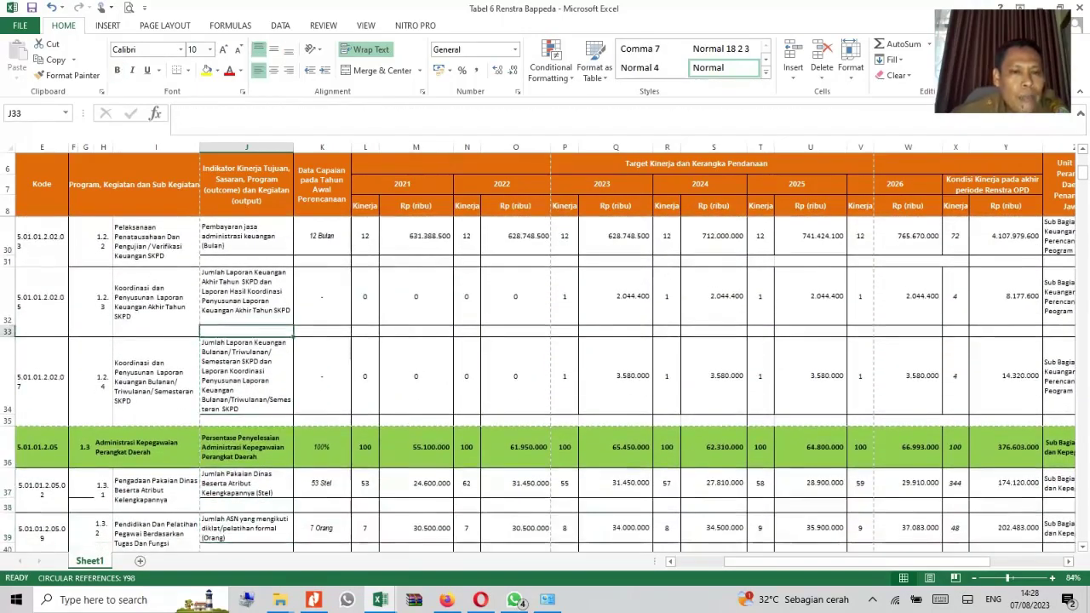
pyautogui.press('Up')
pyautogui.press('Up')
pyautogui.press('Up')
pyautogui.press('Up')
pyautogui.press('Up')
pyautogui.press('Up')
pyautogui.press('Up')
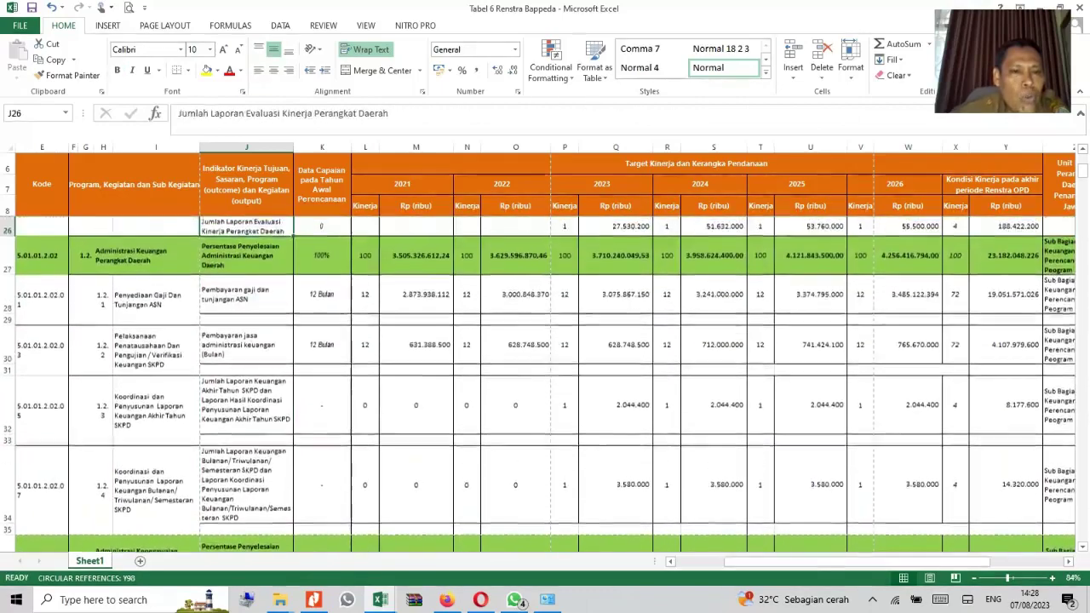
pyautogui.press('Up')
pyautogui.press('Up')
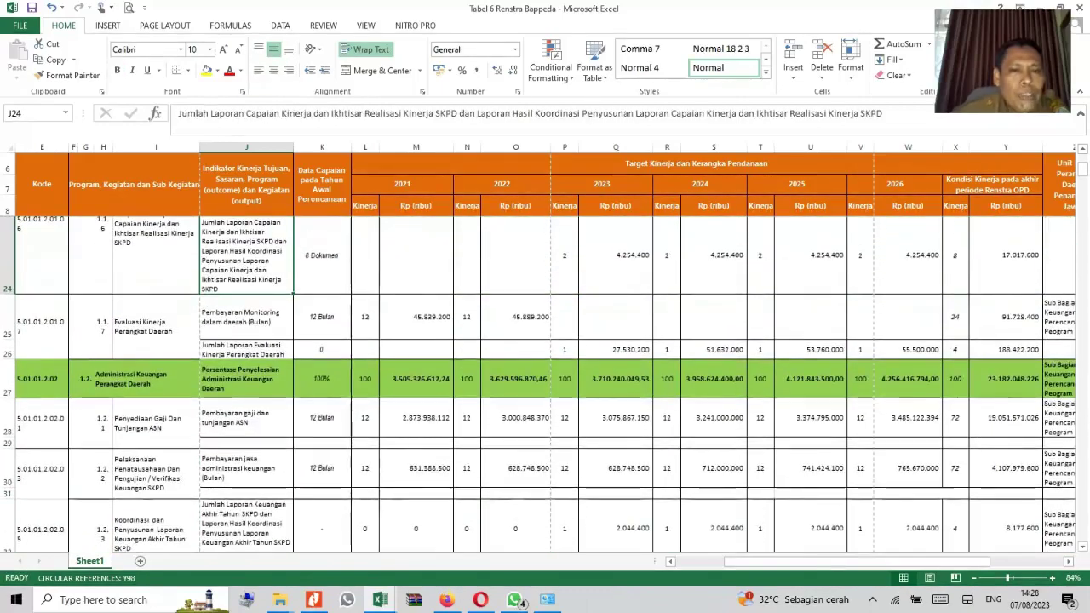
pyautogui.press('Up')
pyautogui.press('Down')
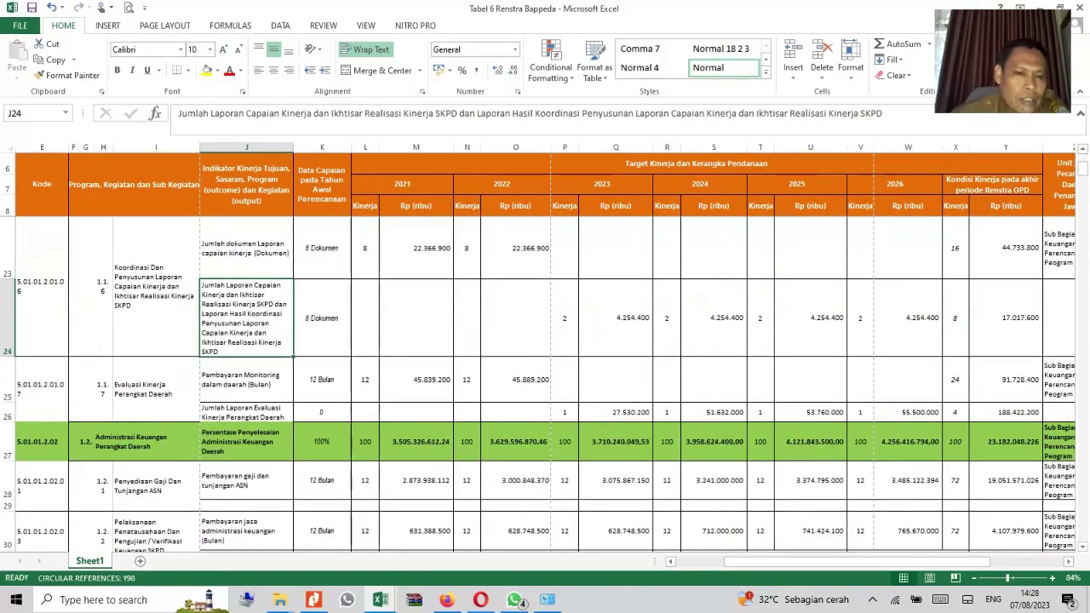